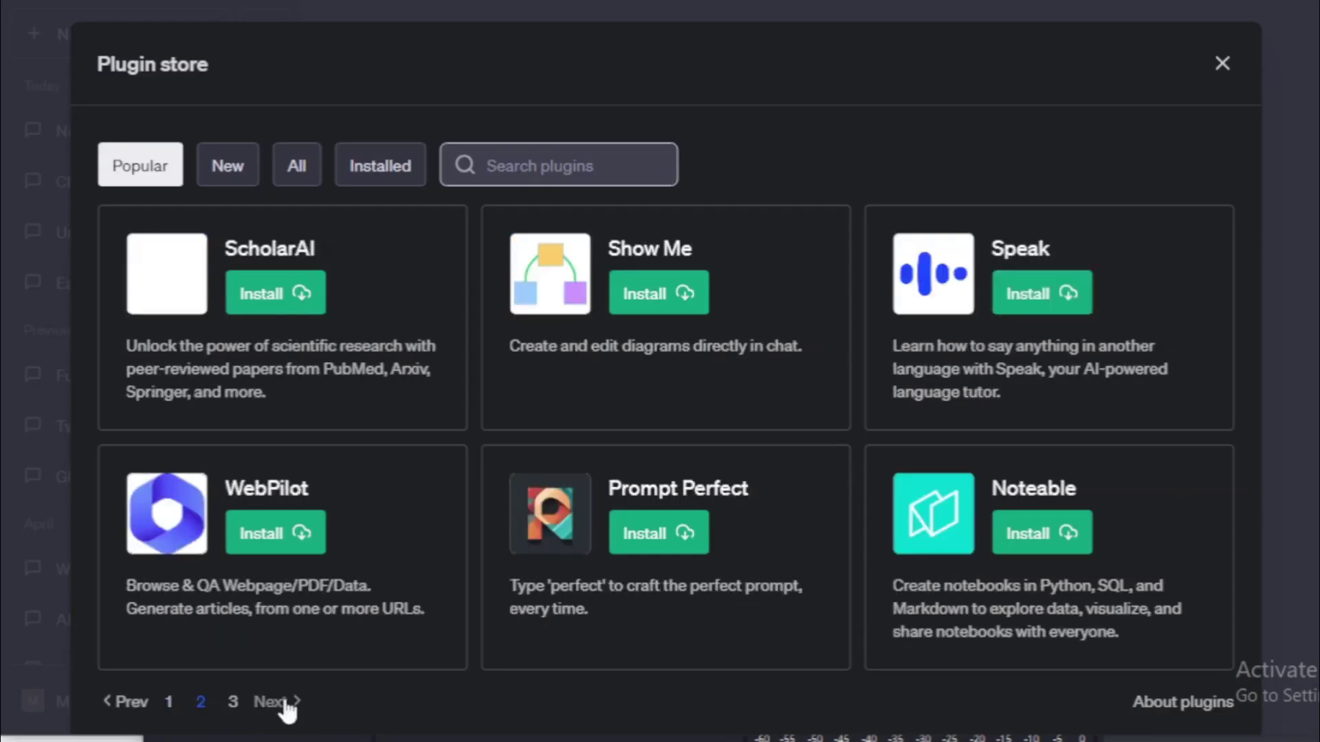
Advance one page of Popular plugins, then list the New plugins and page through them.
click(283, 698)
click(231, 172)
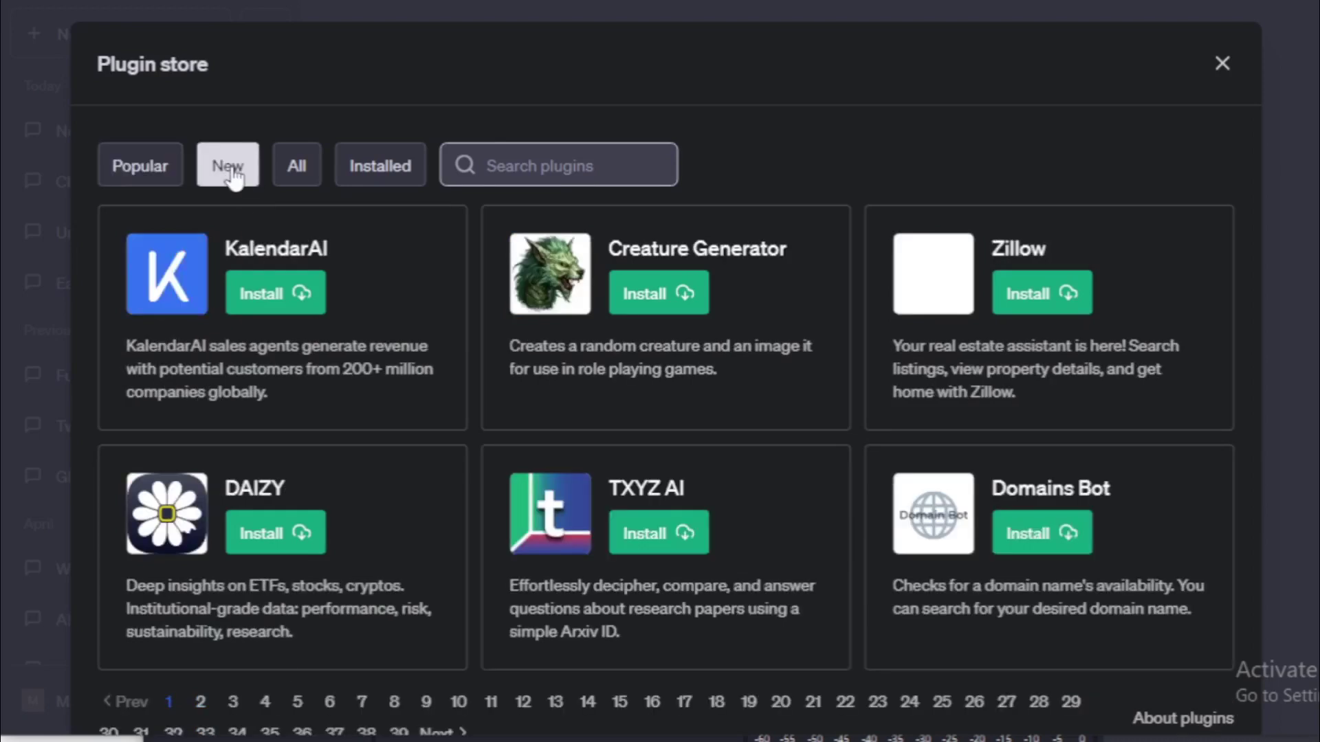
click(439, 733)
click(438, 733)
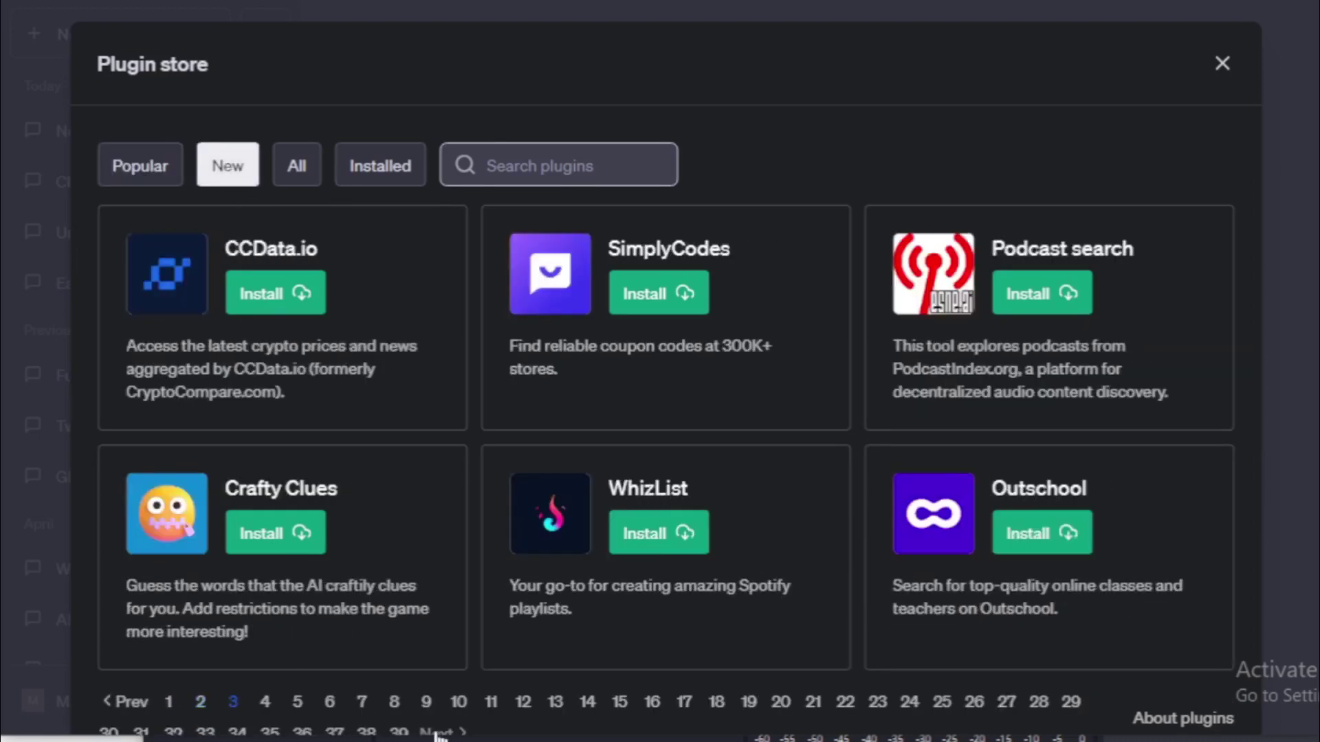
click(439, 733)
click(439, 733)
click(439, 732)
click(439, 733)
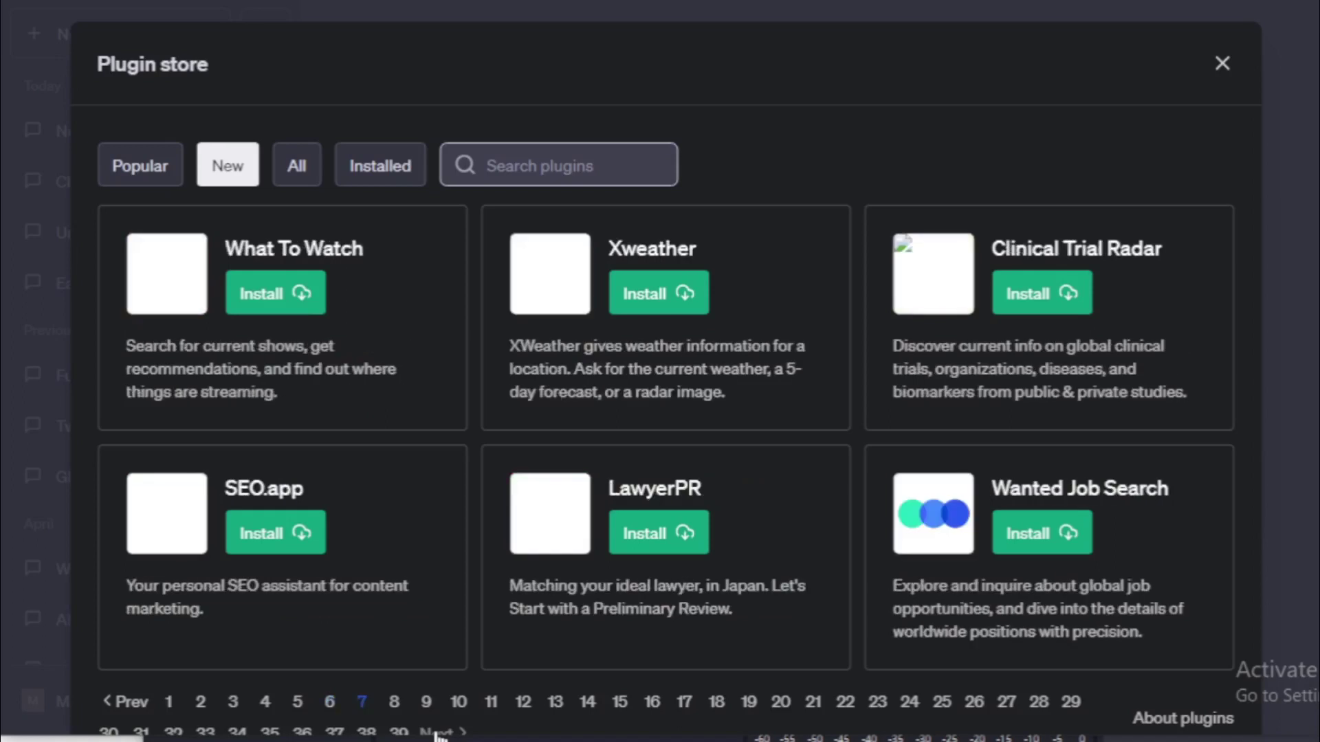
click(439, 732)
click(439, 733)
click(439, 733)
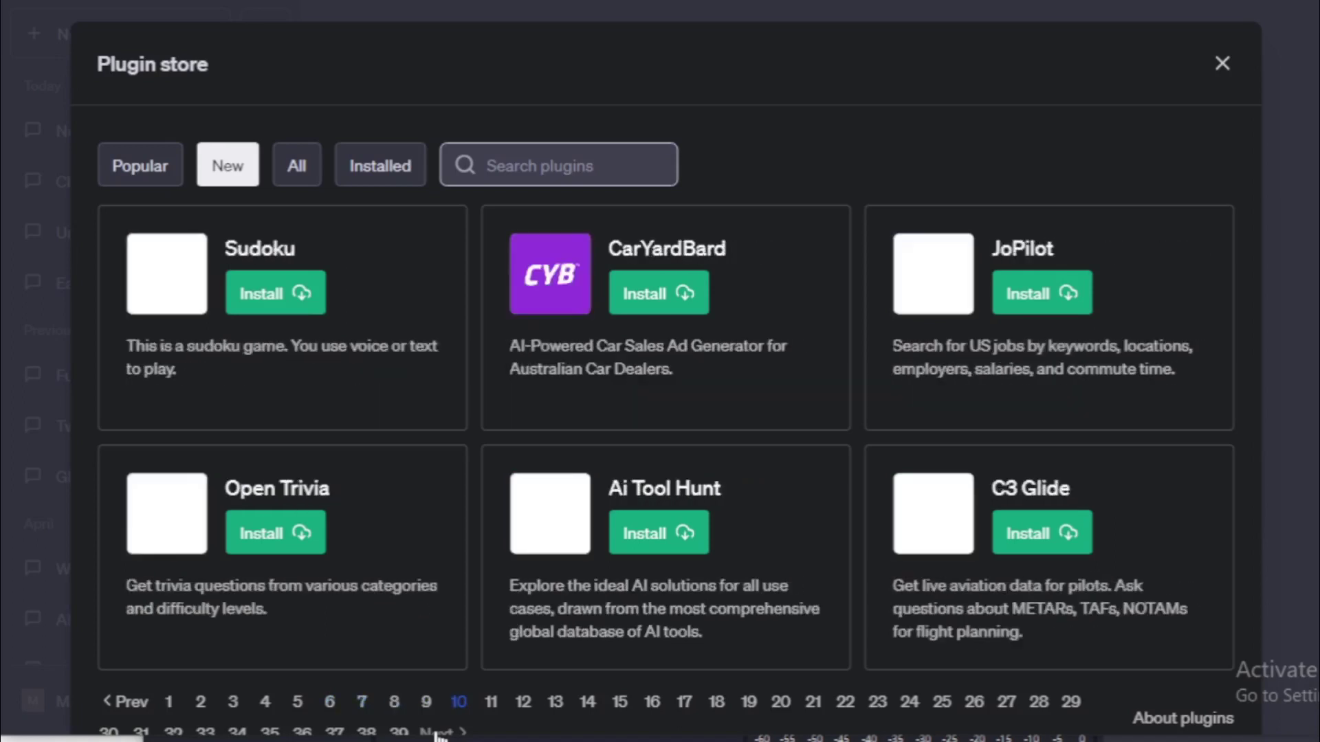
click(438, 733)
click(439, 732)
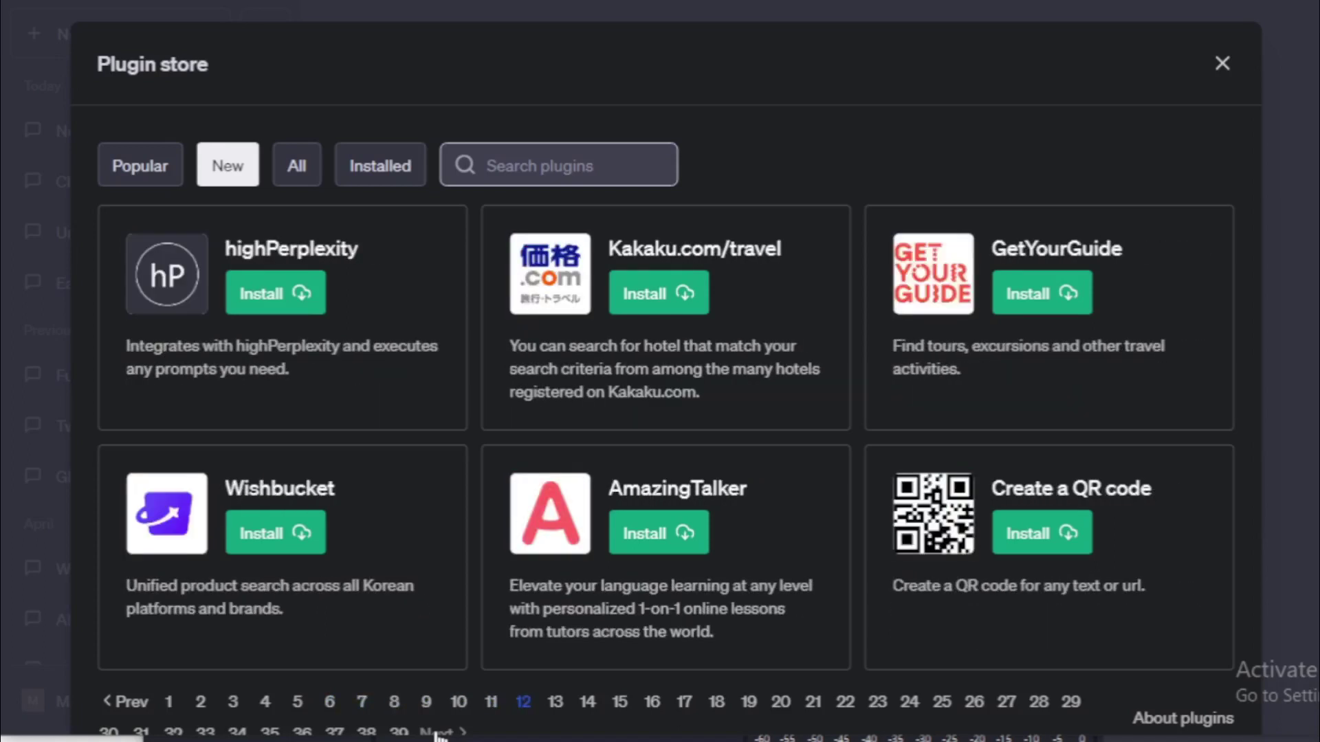
click(438, 733)
click(438, 733)
click(439, 732)
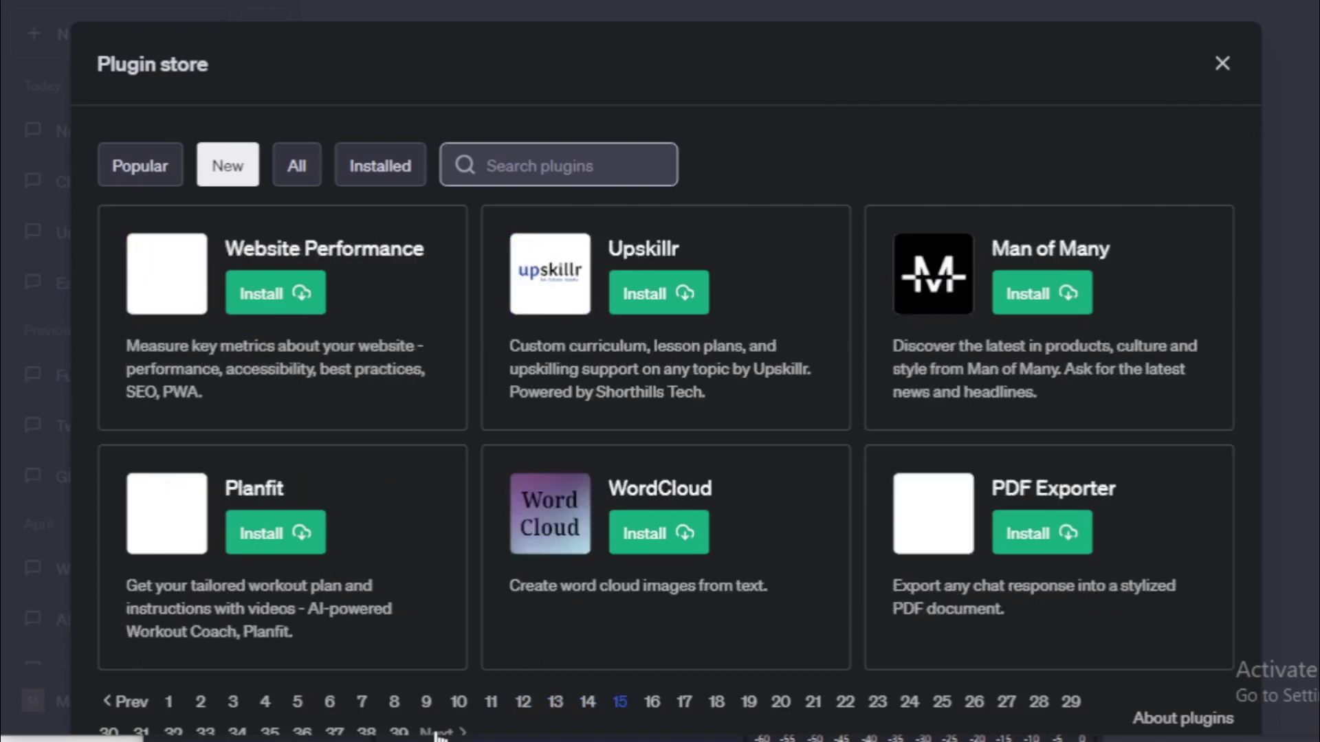
click(438, 733)
click(439, 733)
click(439, 732)
click(438, 733)
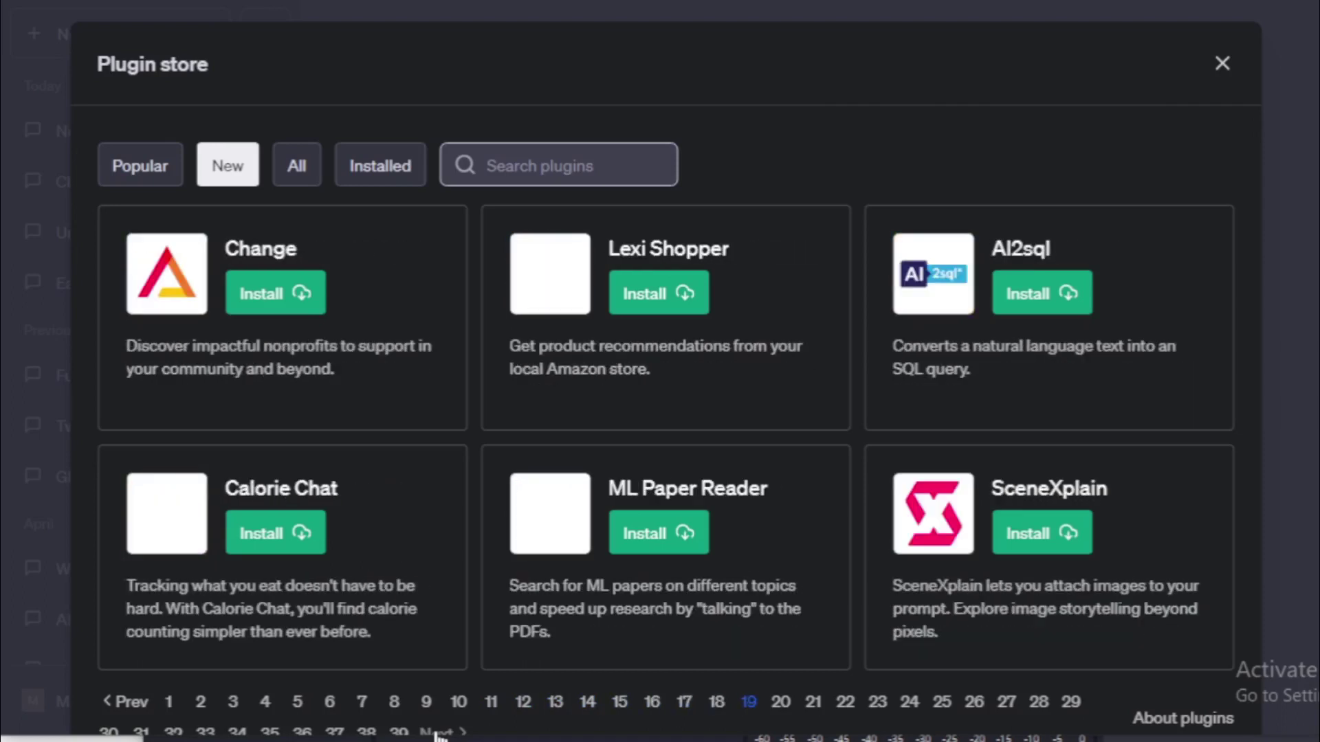
click(439, 732)
click(439, 733)
click(438, 733)
click(439, 733)
click(439, 733)
click(439, 732)
click(439, 733)
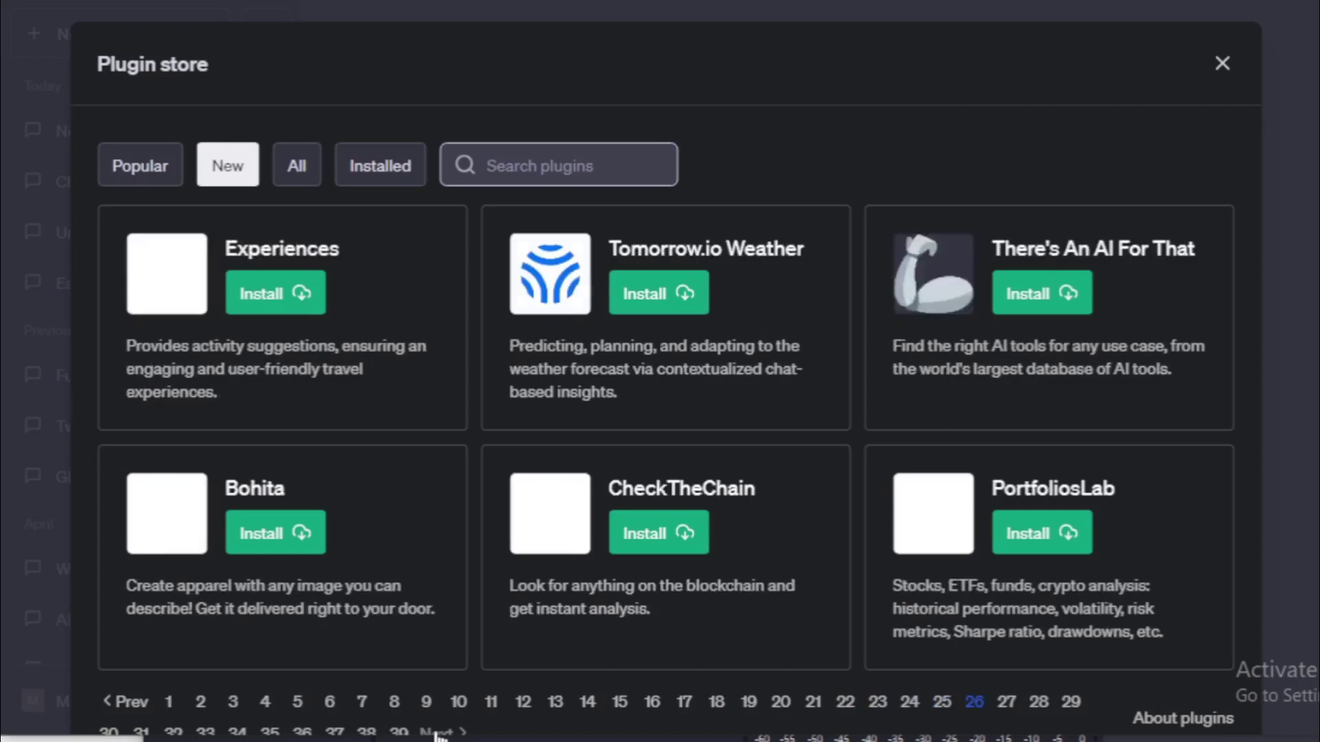
click(438, 733)
click(438, 733)
click(439, 732)
click(438, 733)
click(438, 733)
click(439, 733)
click(438, 733)
click(439, 732)
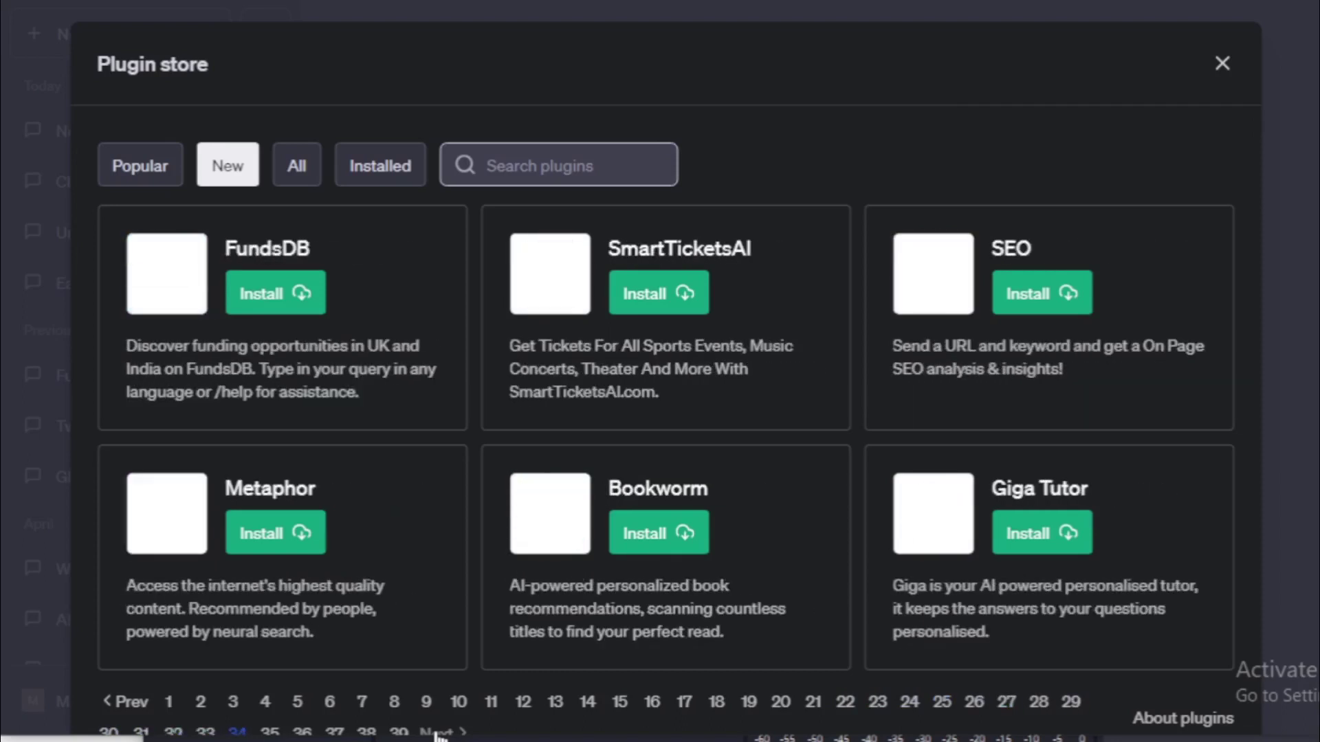
click(439, 732)
click(438, 733)
click(439, 732)
click(439, 733)
click(438, 733)
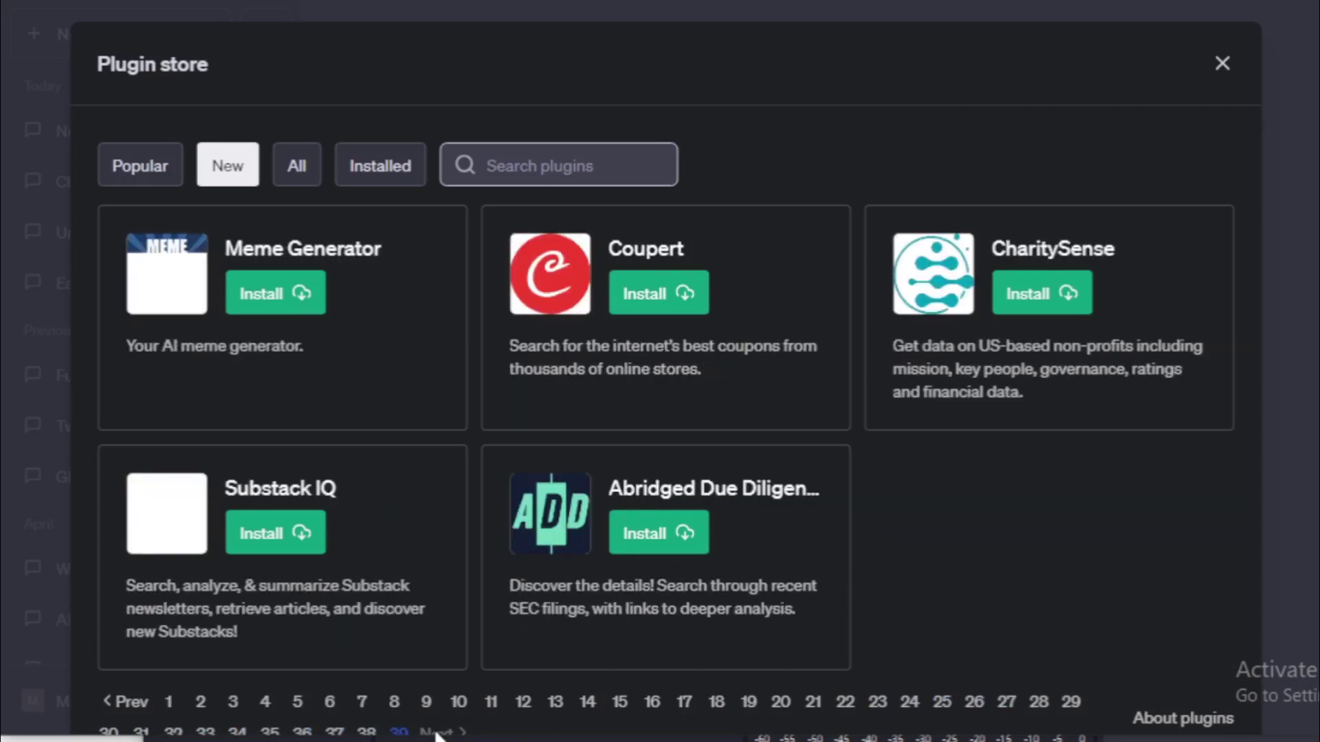
List All plugins and page forward to page 33, showing AskYourPDF, SEO CORE AI and Instacart.
click(297, 165)
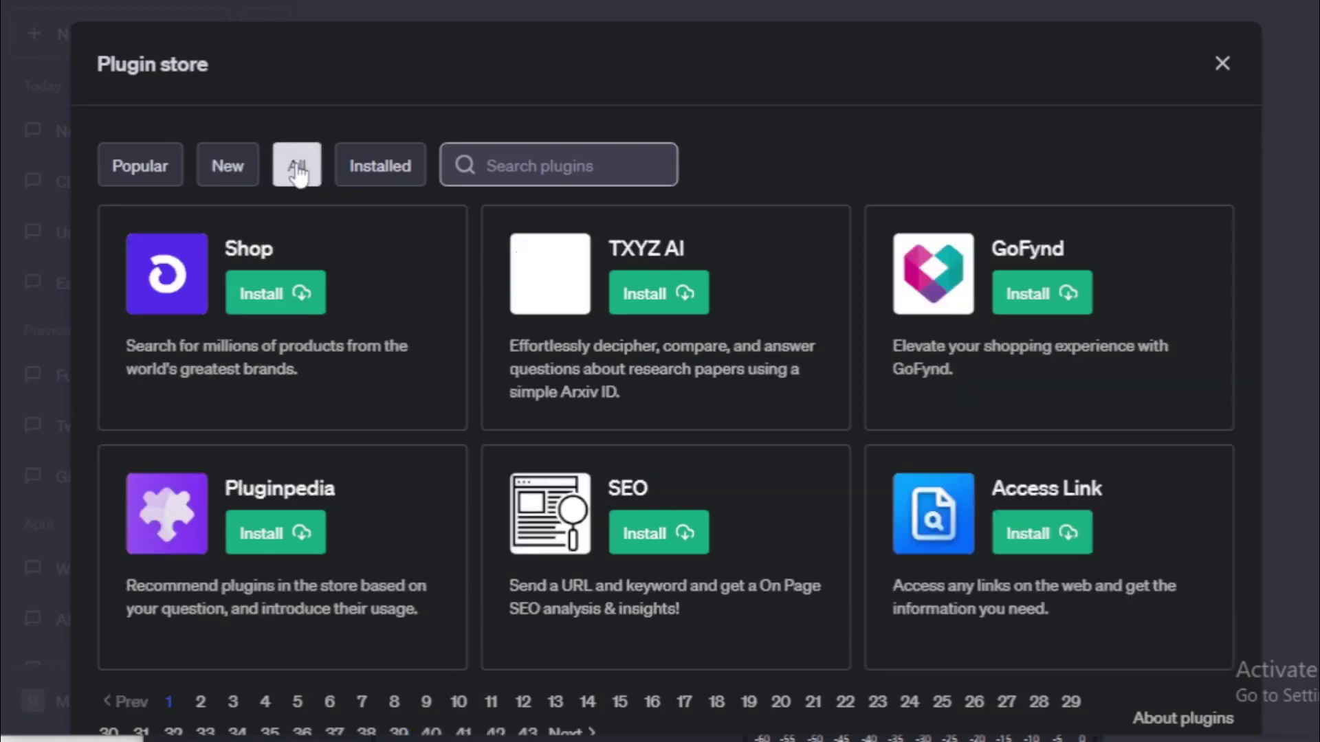
click(570, 732)
click(570, 732)
click(570, 732)
click(570, 733)
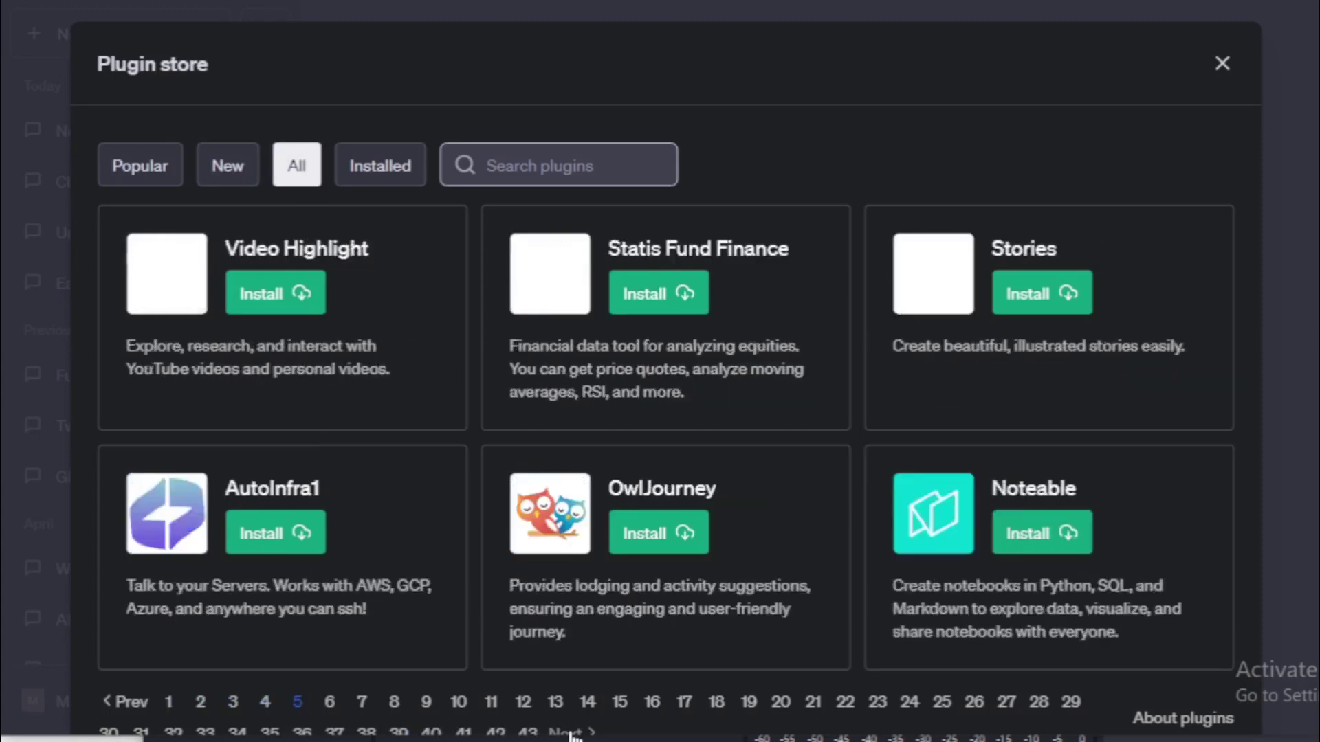
click(571, 733)
click(571, 733)
click(570, 733)
click(570, 732)
click(571, 732)
click(570, 733)
click(570, 733)
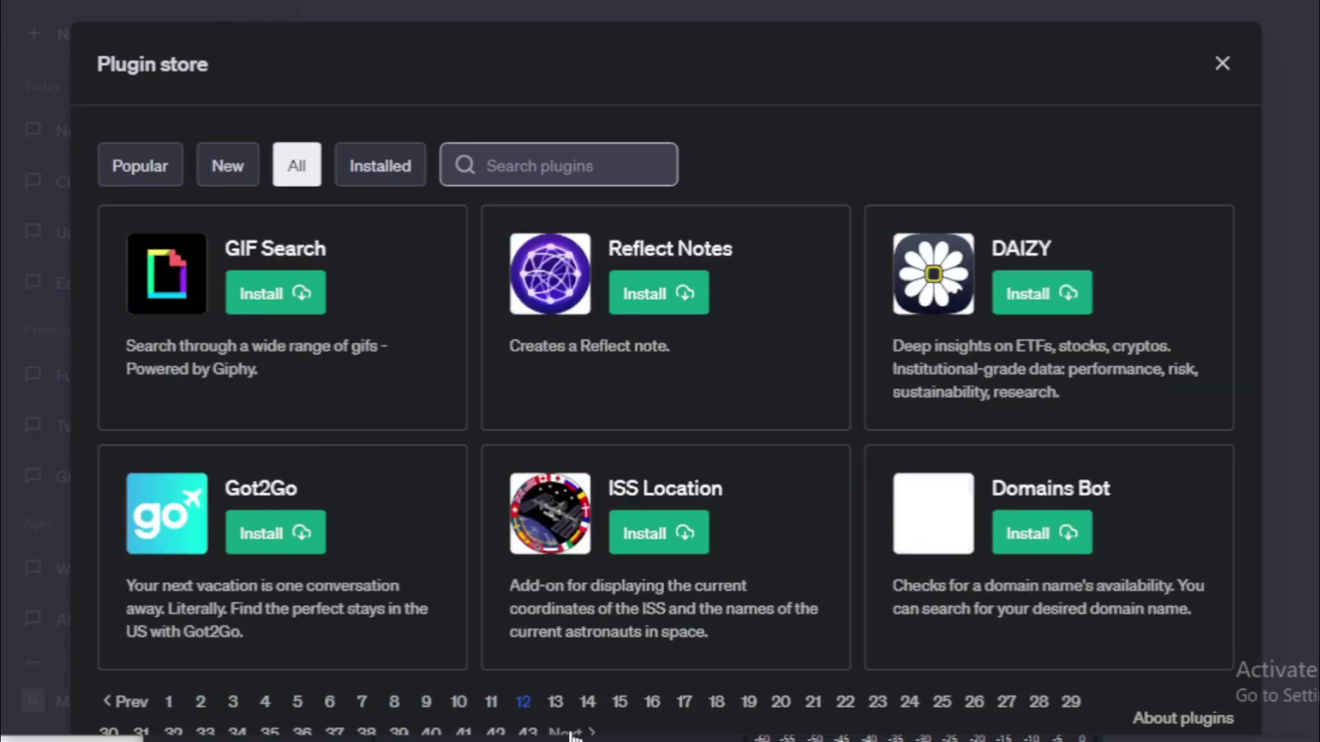
click(570, 733)
click(570, 732)
click(570, 732)
click(571, 732)
click(570, 733)
click(571, 732)
click(570, 732)
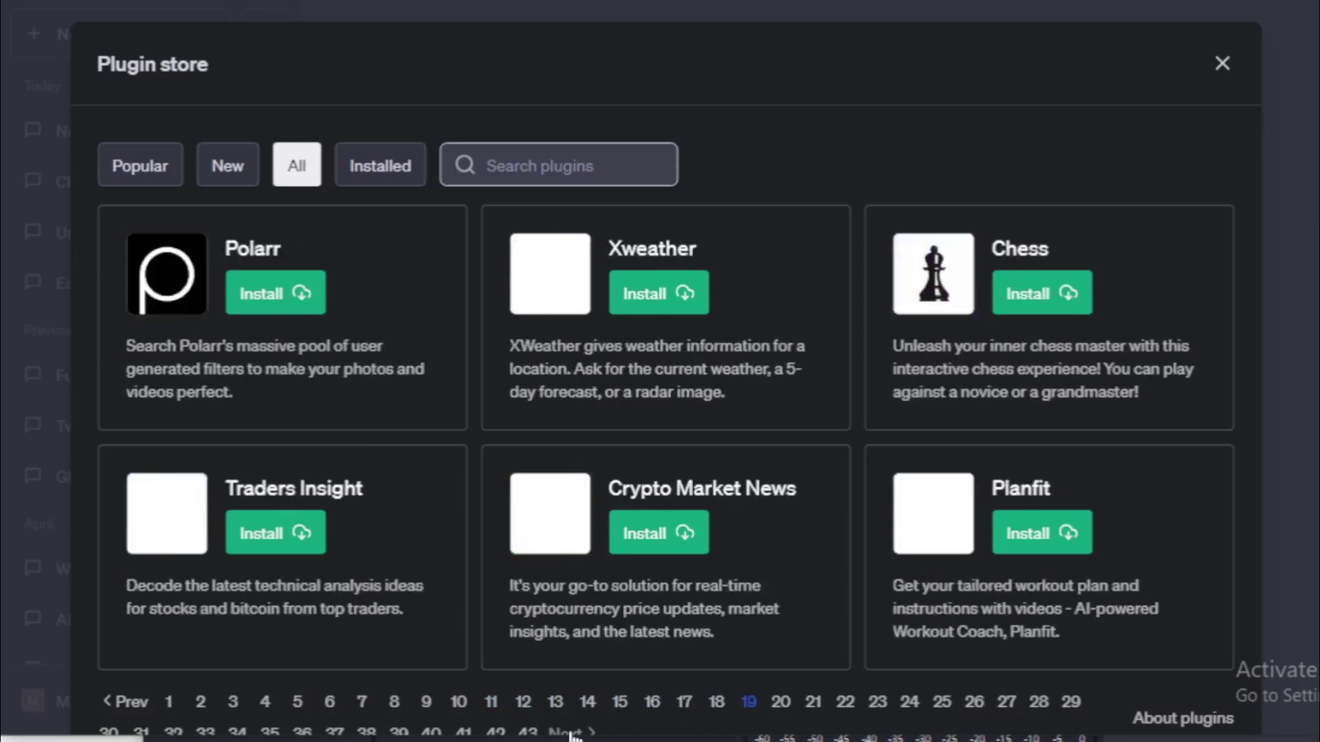
click(570, 732)
click(571, 733)
click(571, 733)
click(570, 732)
click(571, 733)
click(571, 733)
click(571, 732)
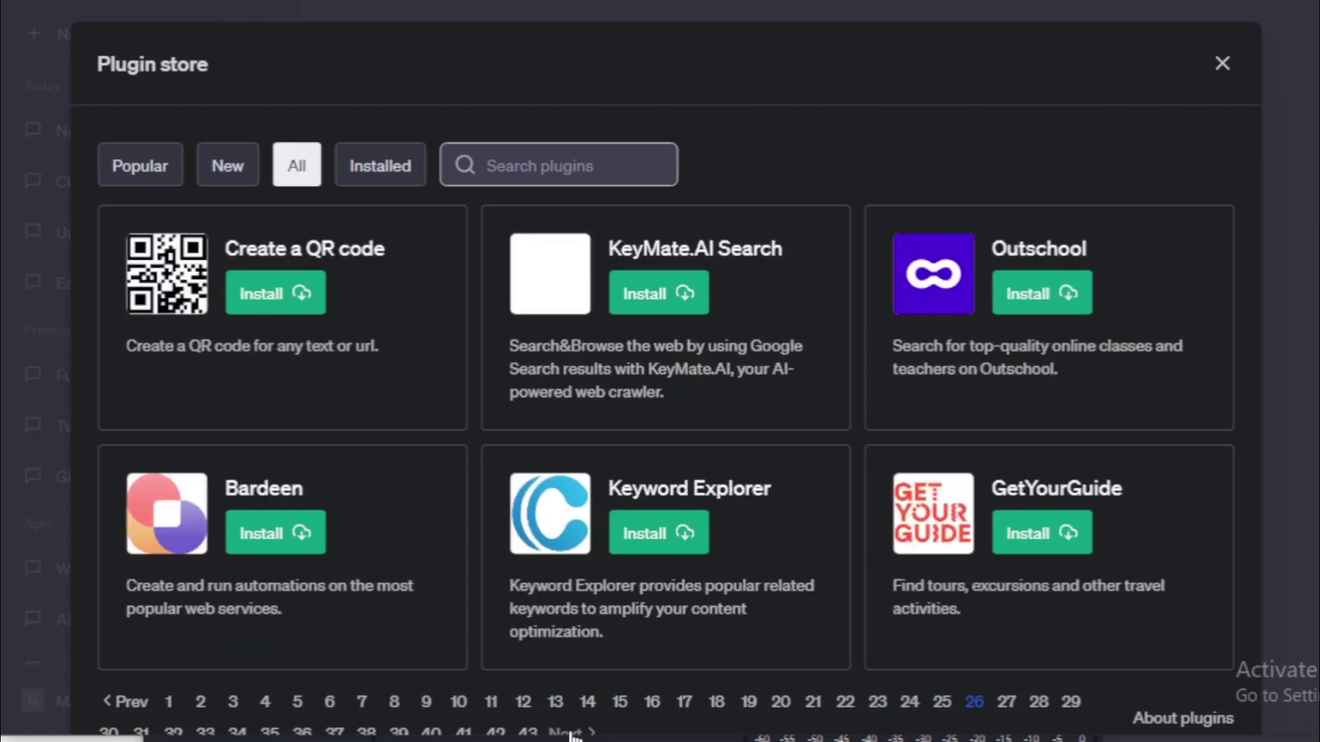
click(571, 733)
click(571, 733)
click(570, 733)
click(571, 732)
click(571, 733)
click(570, 733)
click(571, 732)
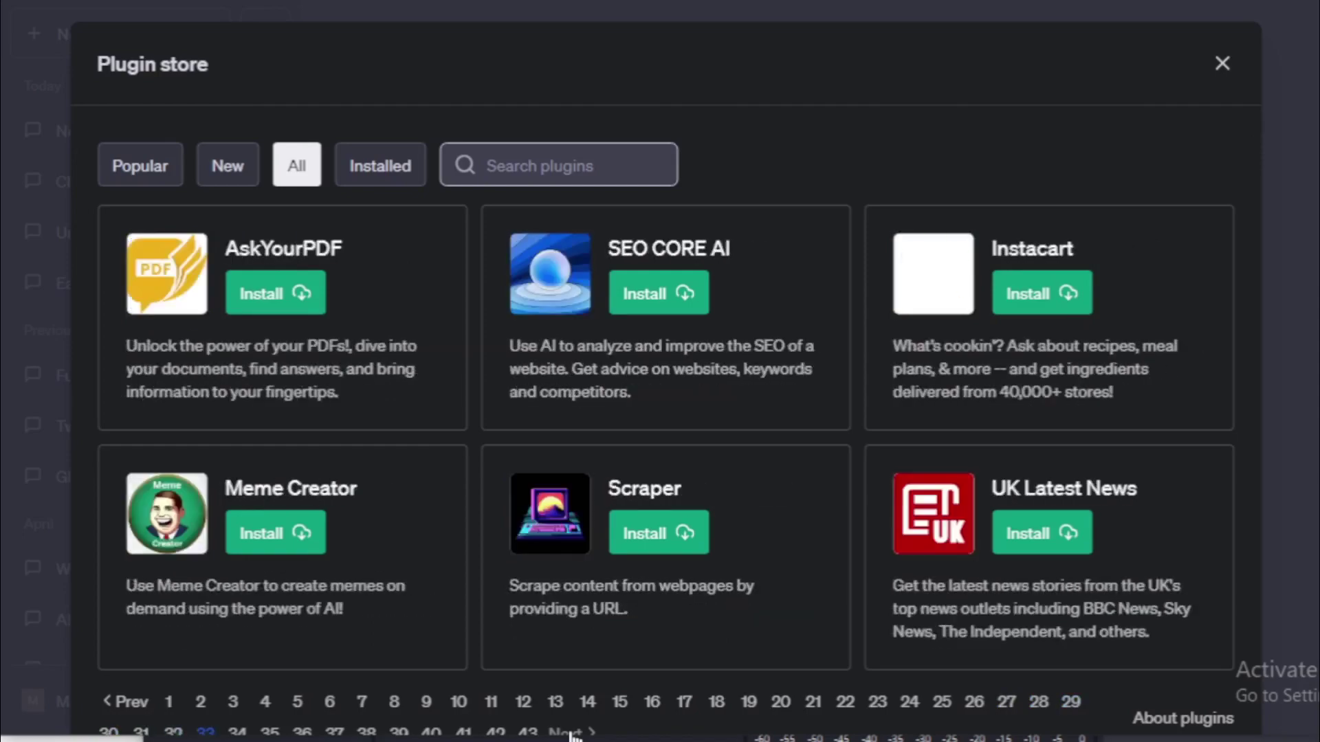
click(571, 732)
click(570, 732)
click(571, 732)
click(571, 733)
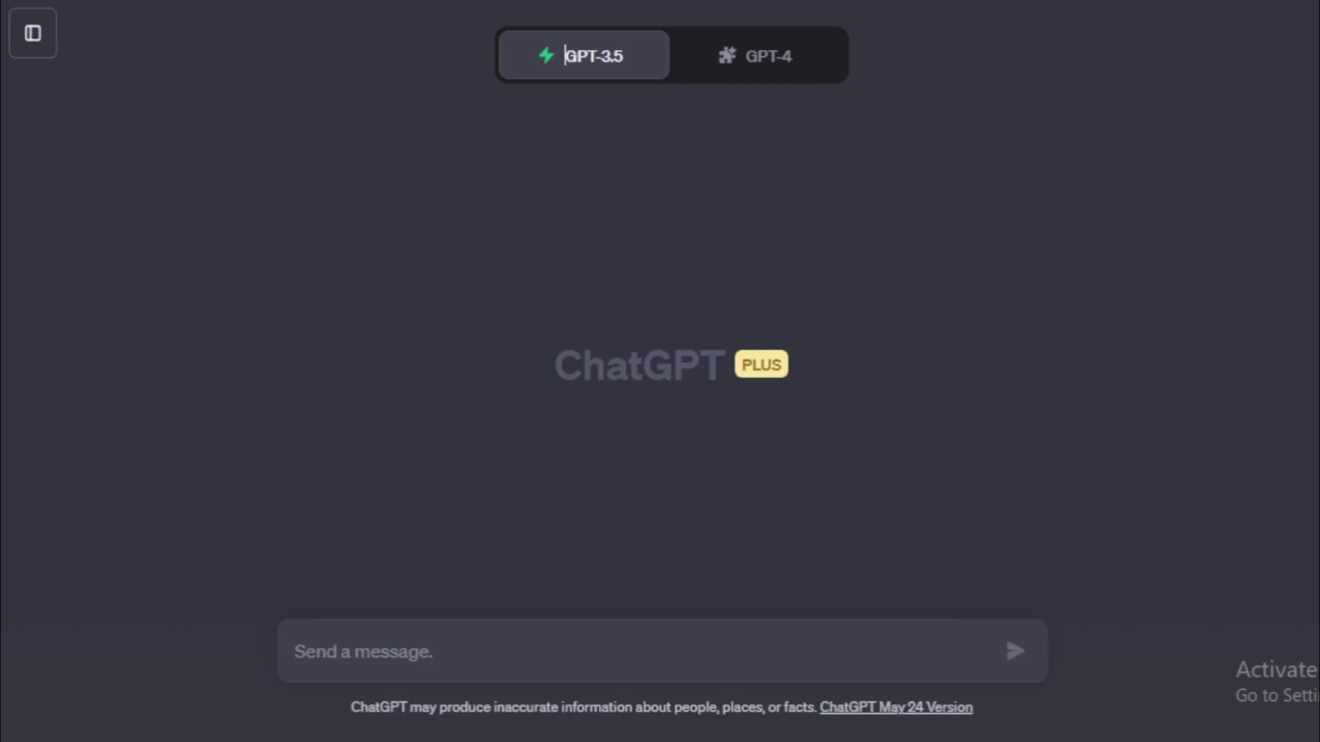
Switch the new chat to GPT-4 in Plugins (Beta) mode and open the enabled-plugins dropdown.
click(731, 65)
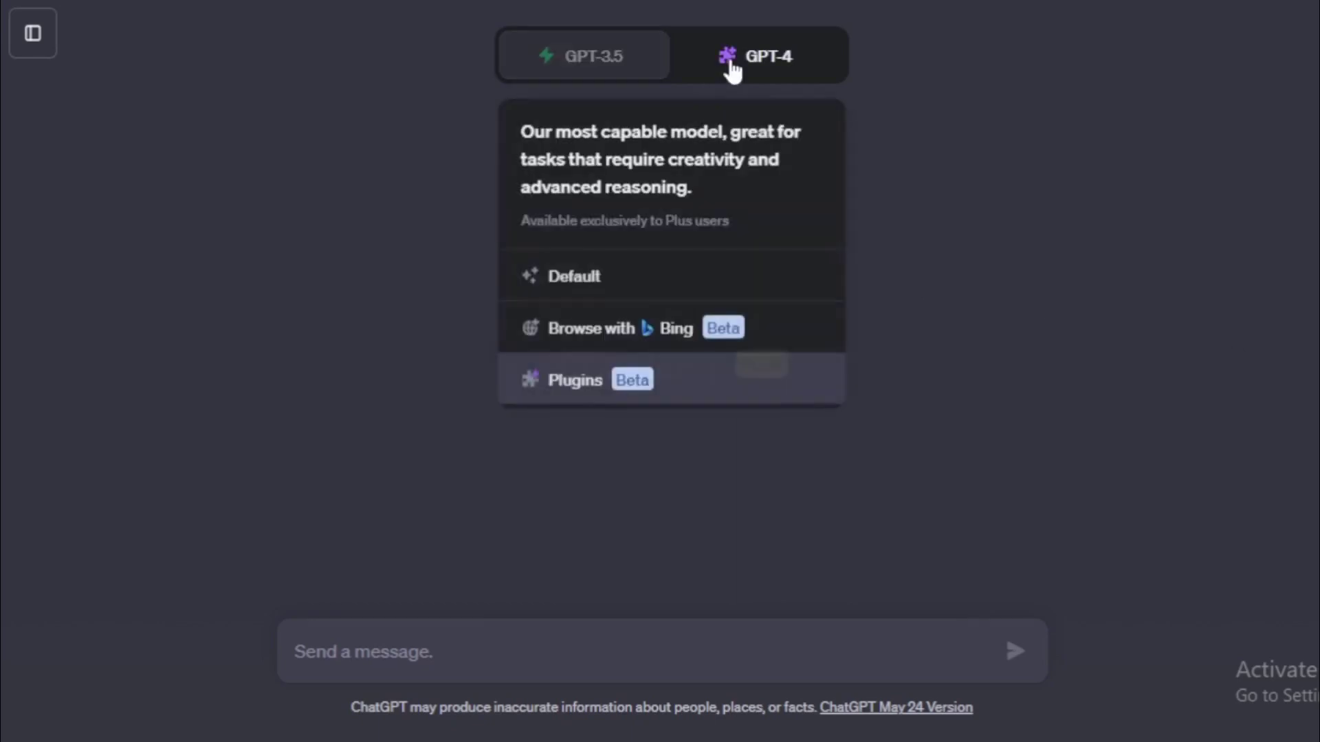
click(737, 68)
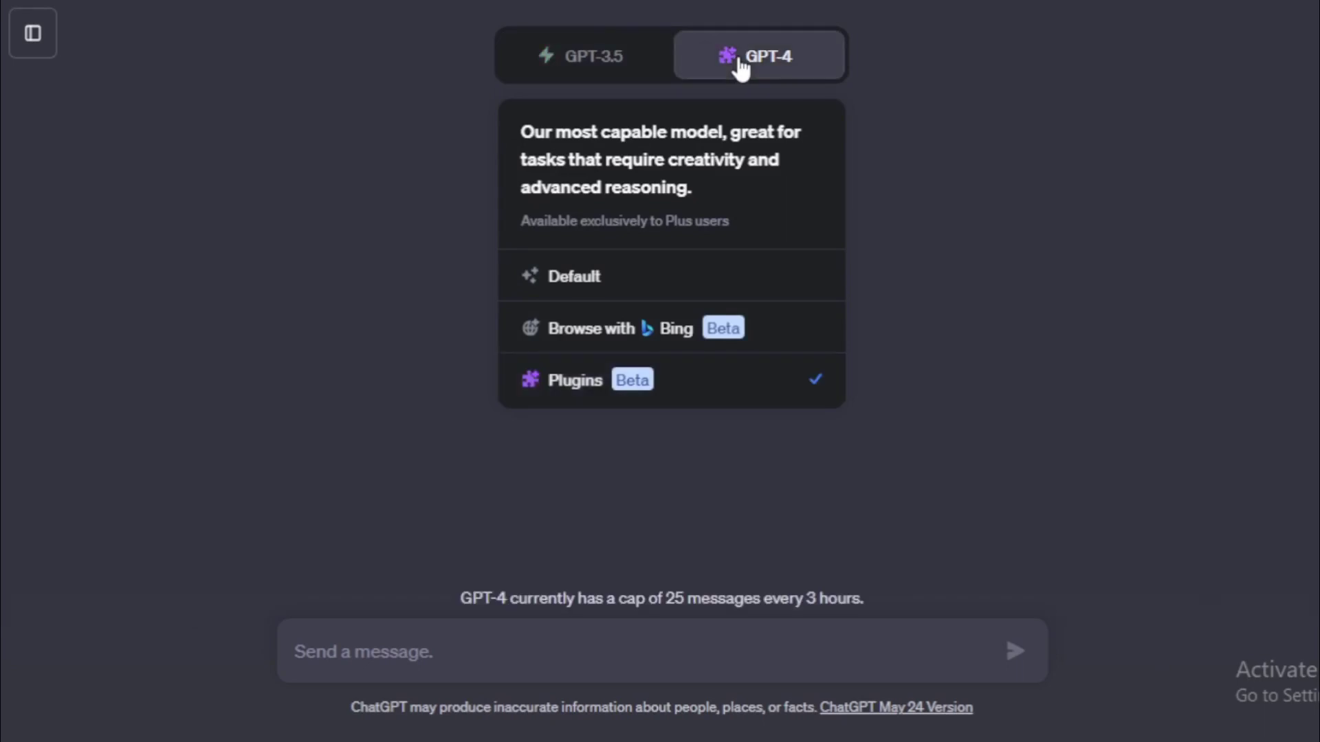
click(653, 374)
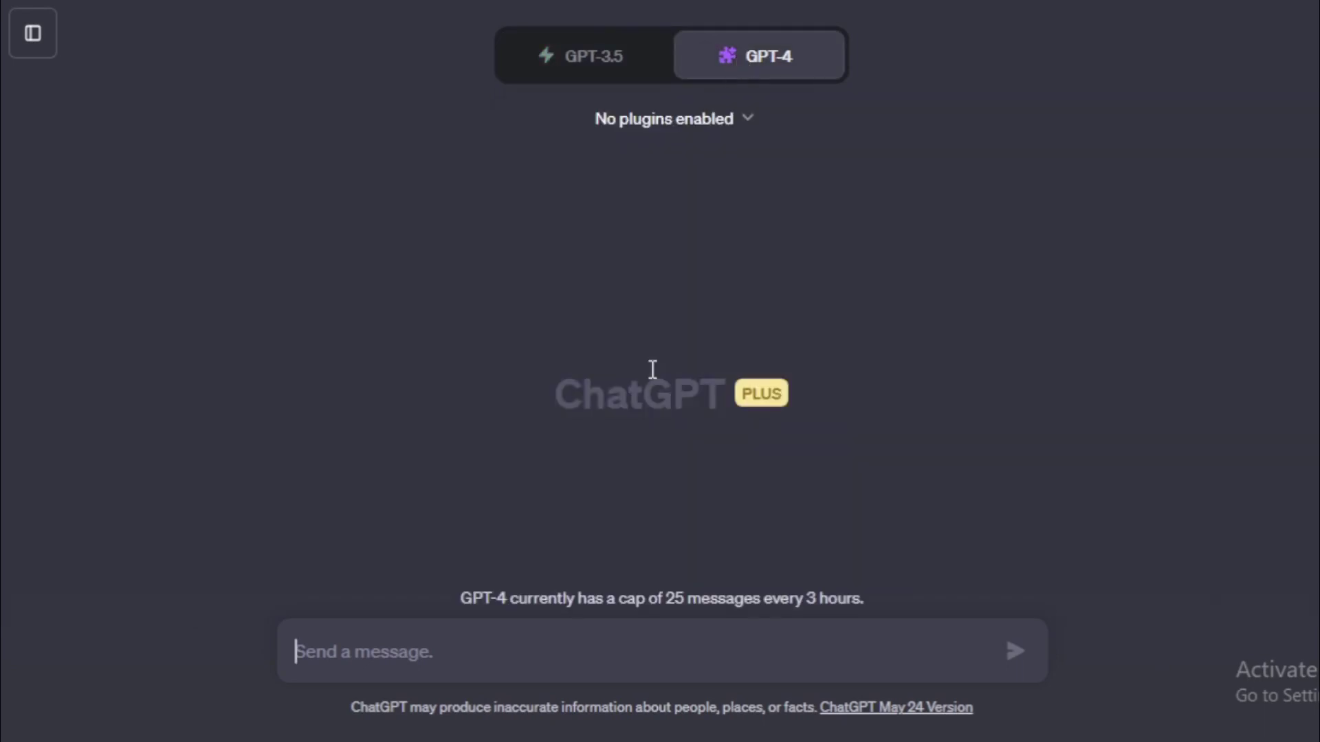
click(693, 121)
Open the Plugin store, search 'AI Agents', review its card and install the AI Agents plugin.
click(677, 183)
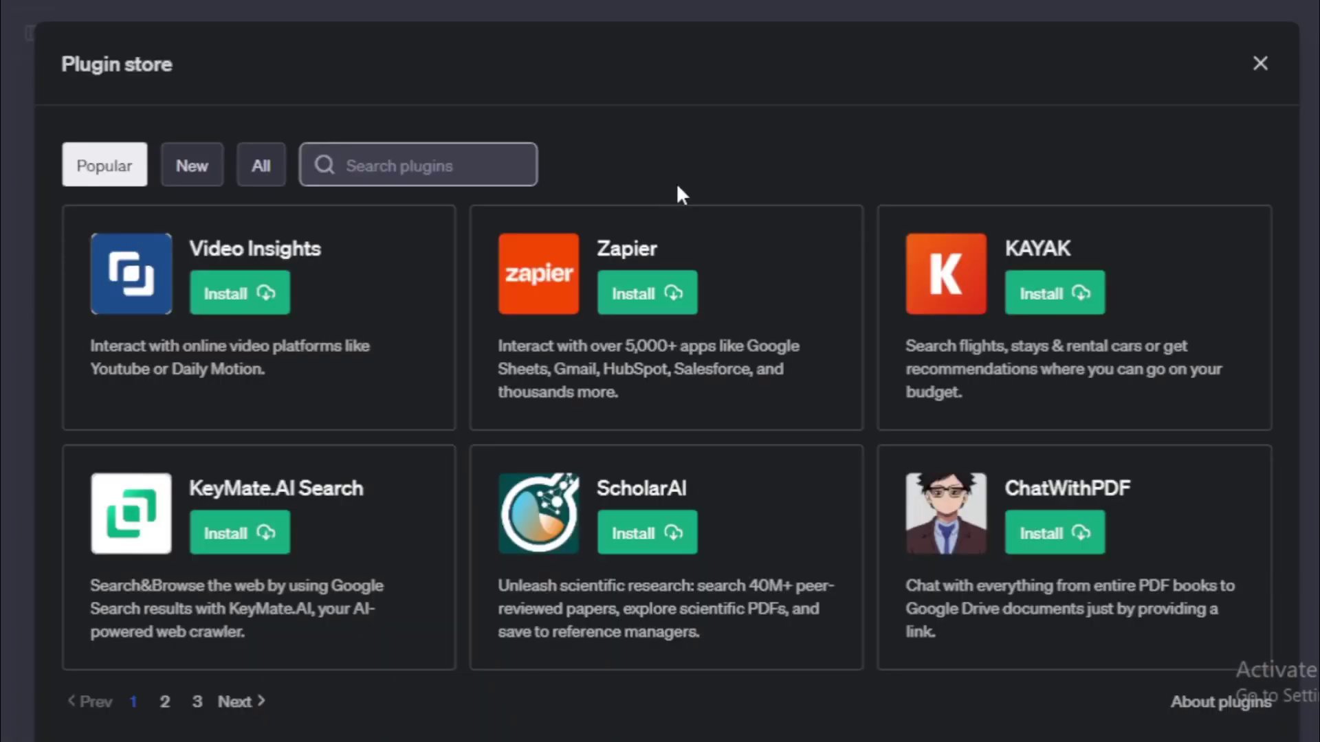
click(411, 164)
text(AI Agents)
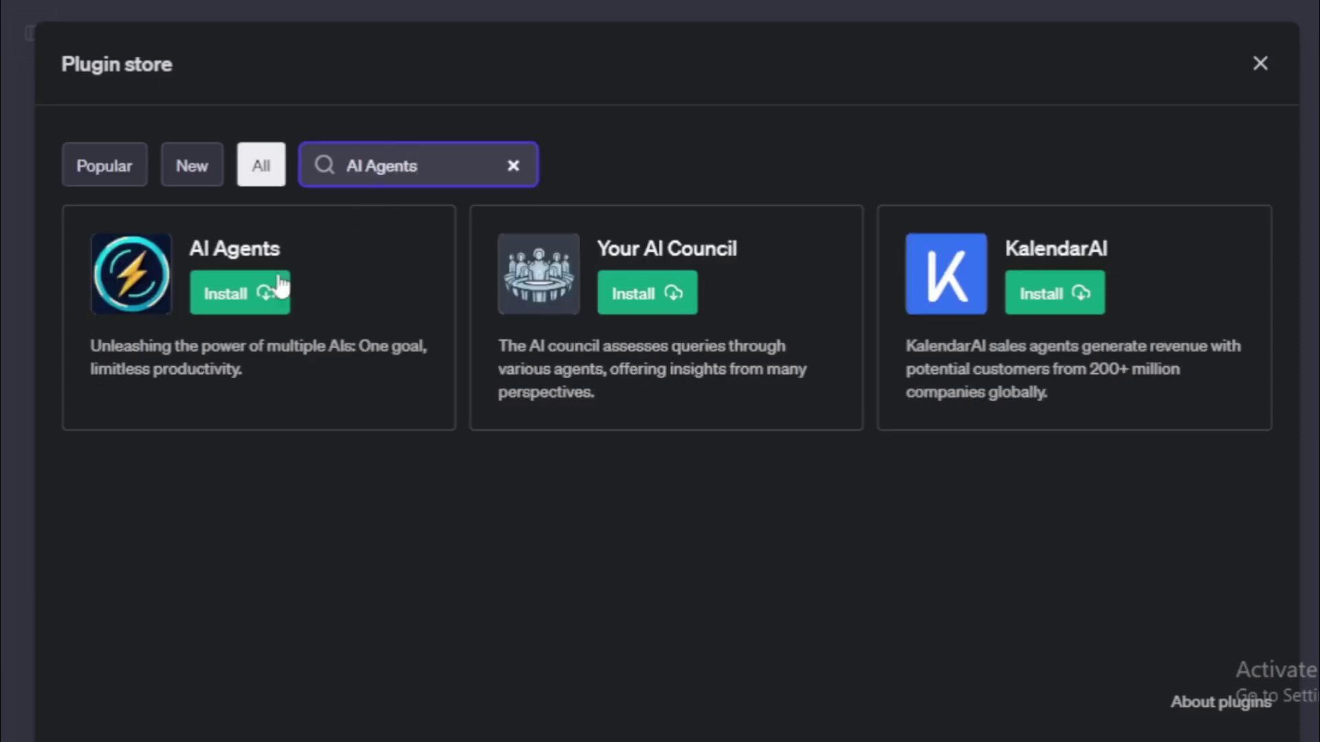
click(284, 247)
drag(284, 248, 184, 241)
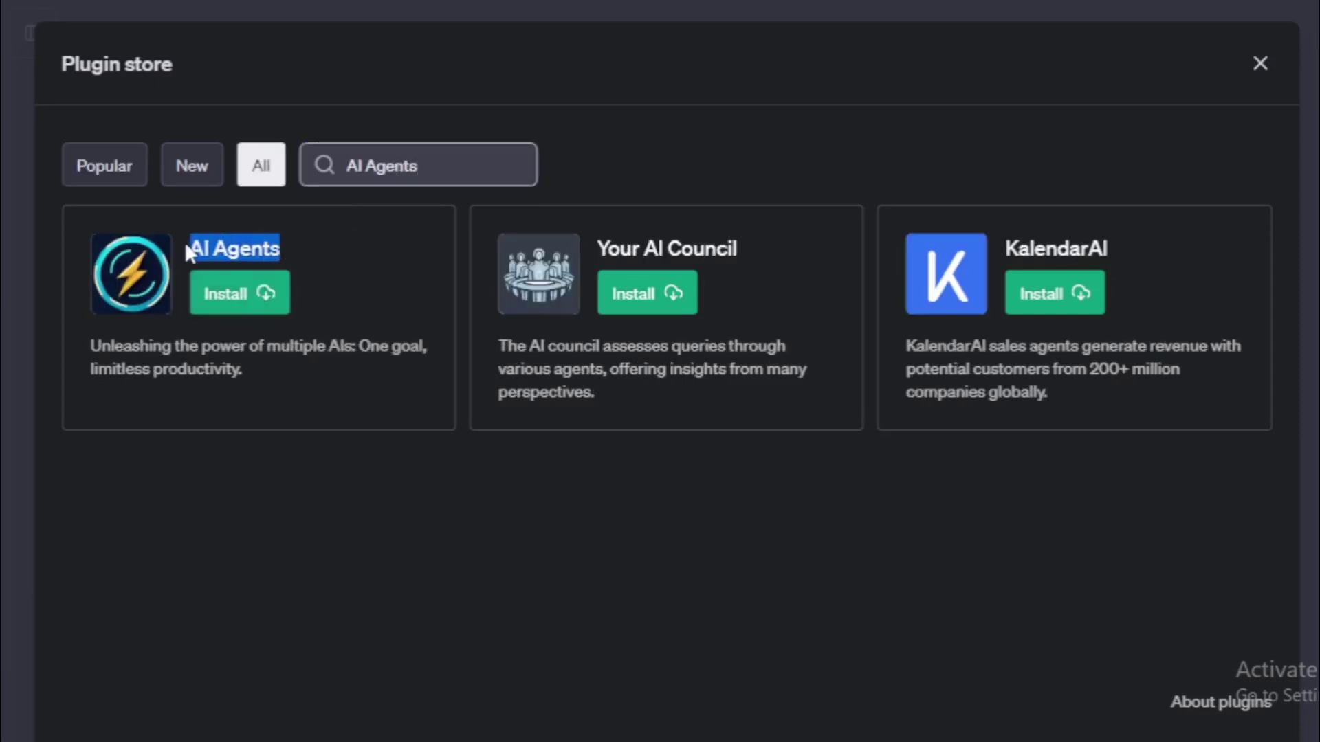
click(145, 342)
drag(90, 346, 256, 370)
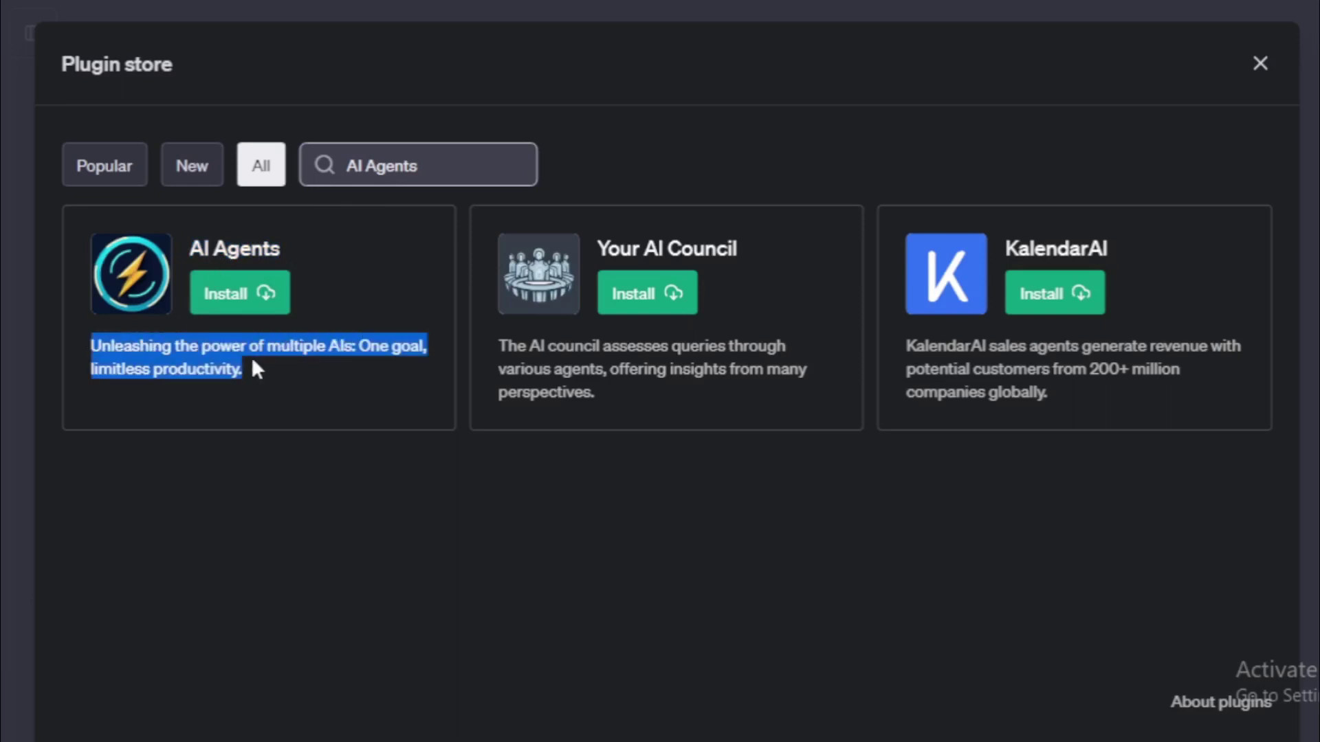
click(228, 302)
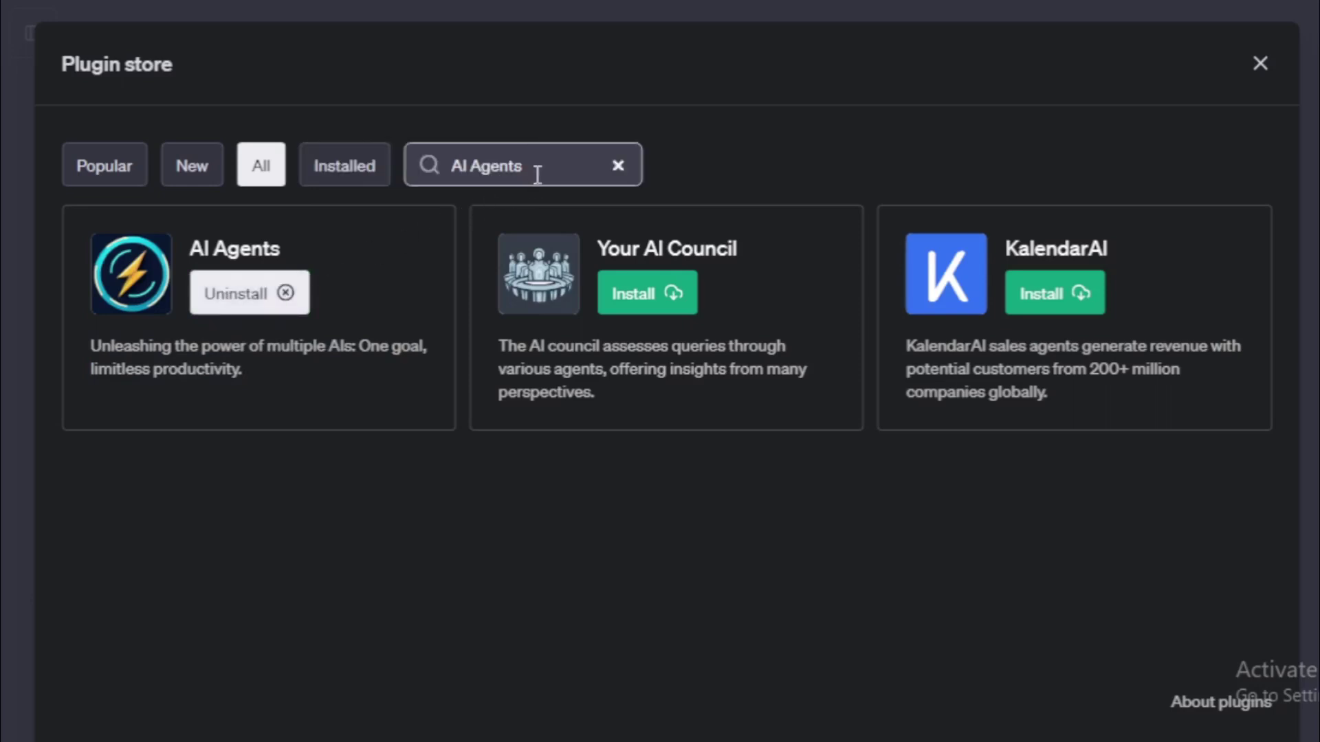
Replace the search with 'WebPilot' and install the WebPilot plugin.
click(618, 167)
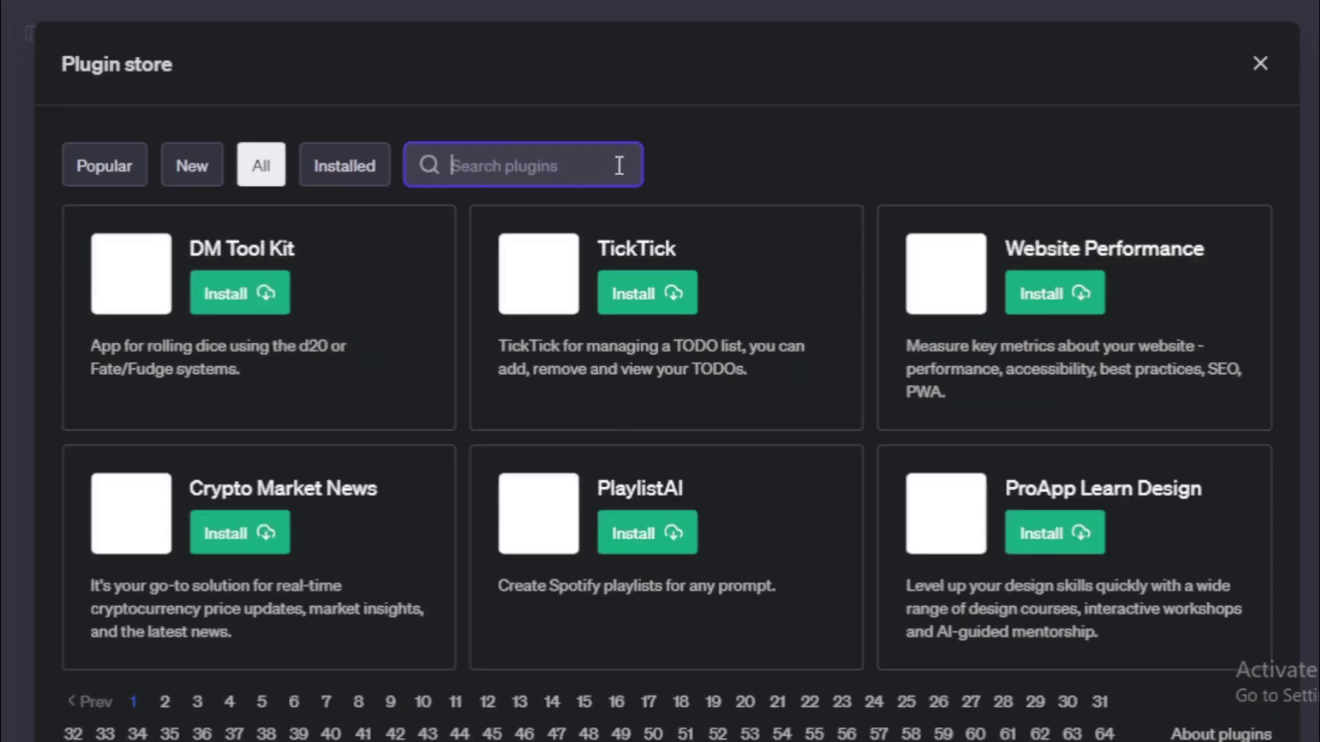
text(WebPilot)
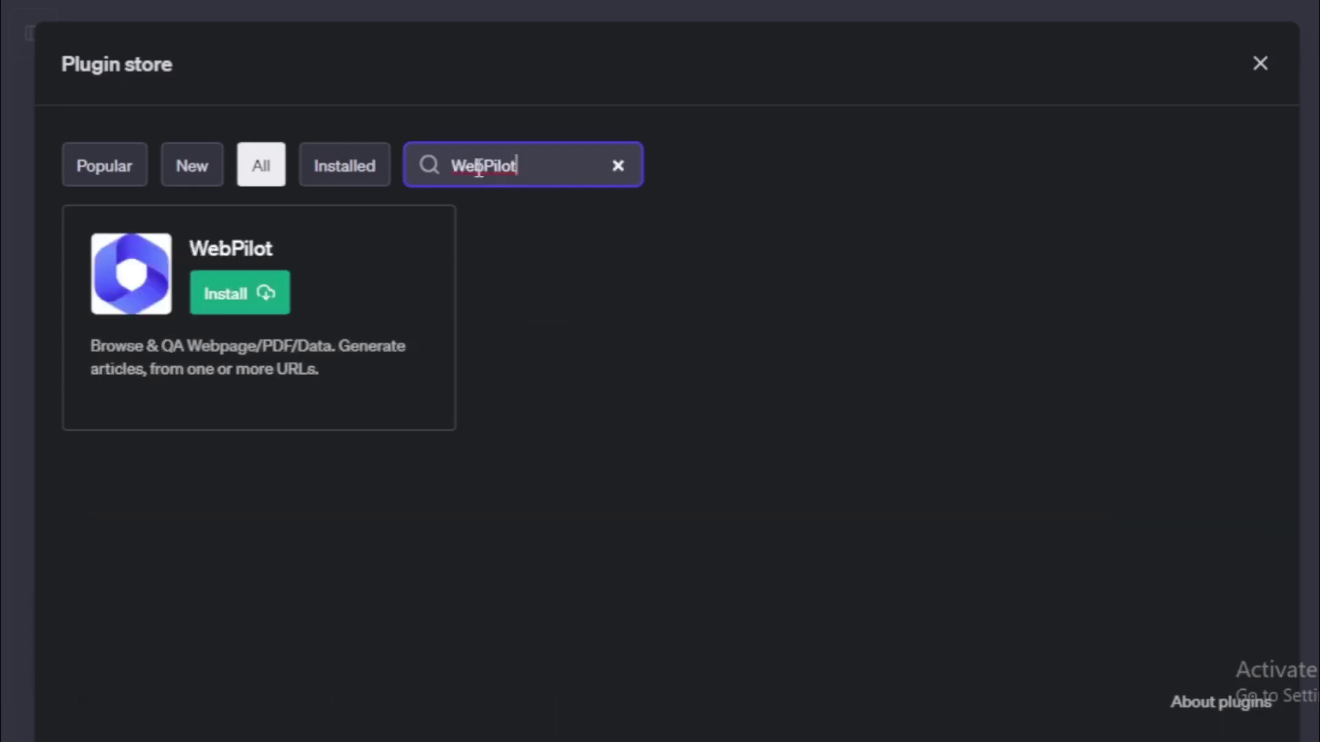
click(228, 306)
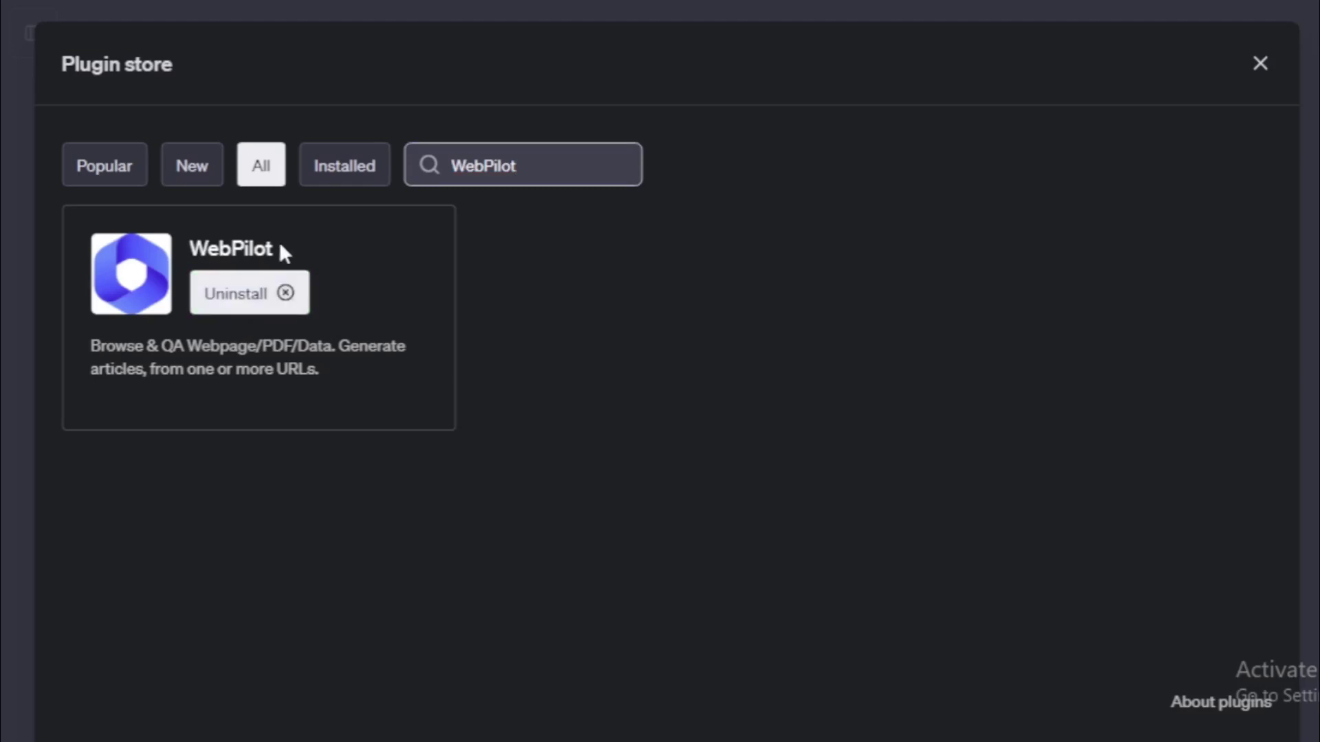
drag(236, 244, 202, 245)
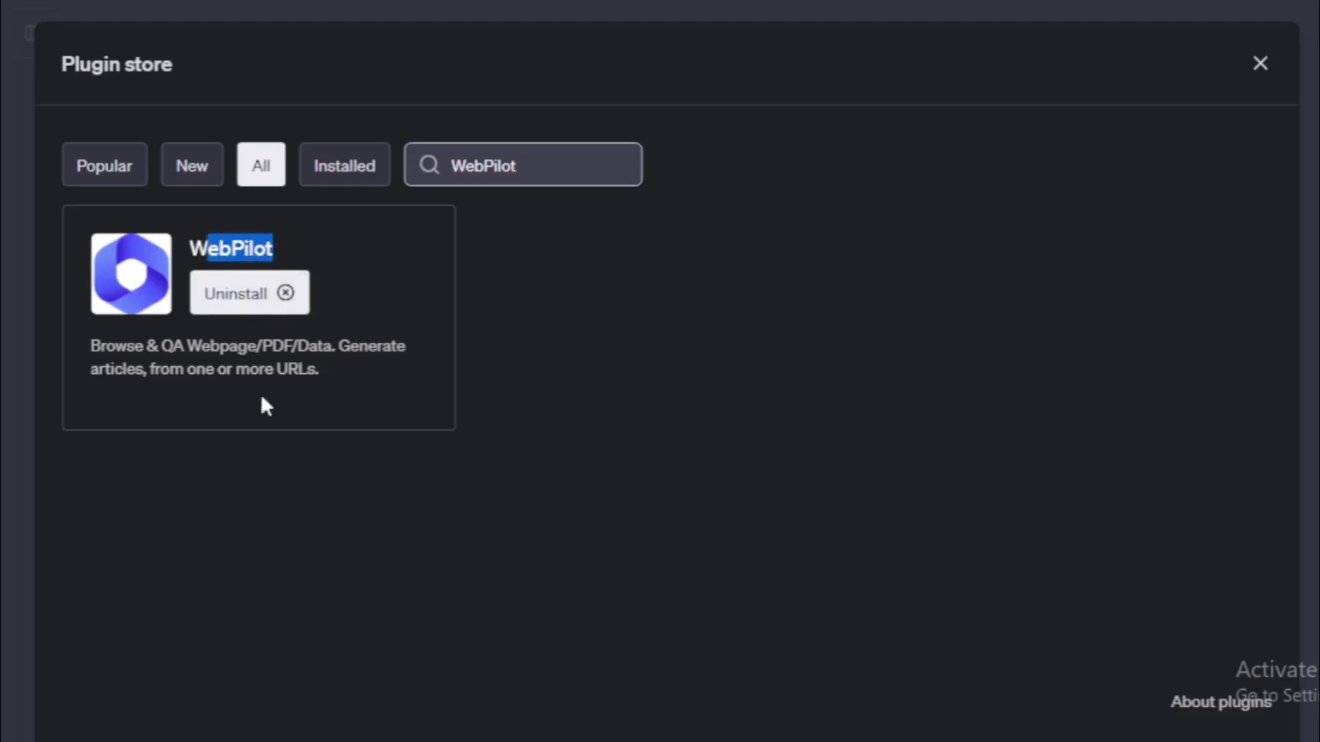
drag(321, 369, 81, 351)
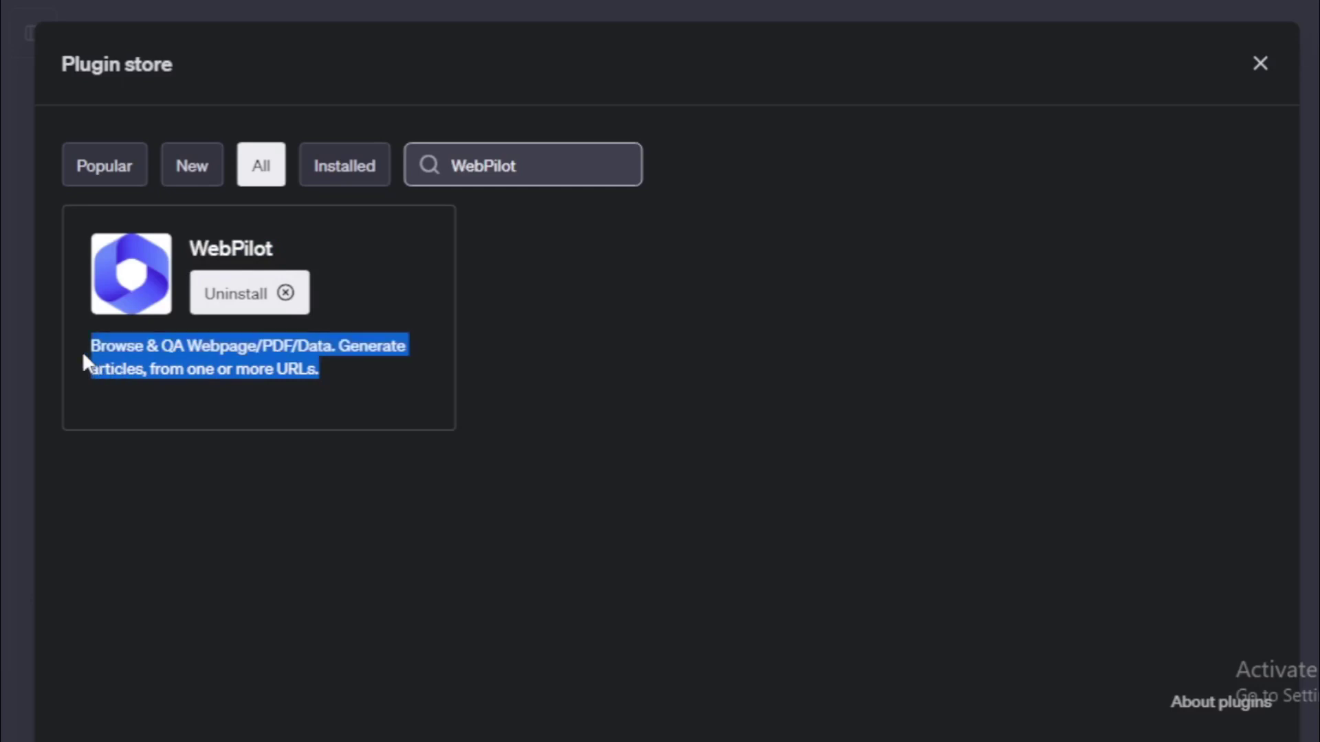
click(118, 358)
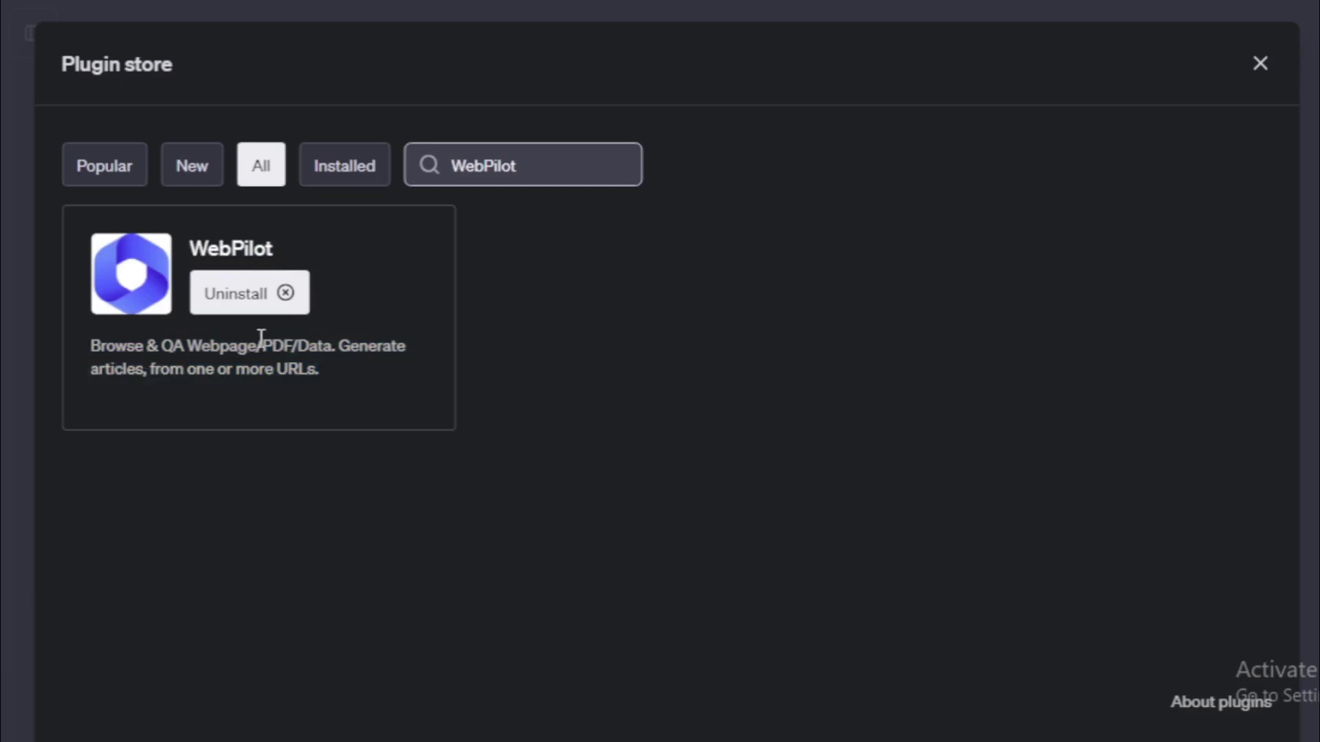
Search for 'Web Requests', install that plugin, and filter the store to Installed.
click(617, 167)
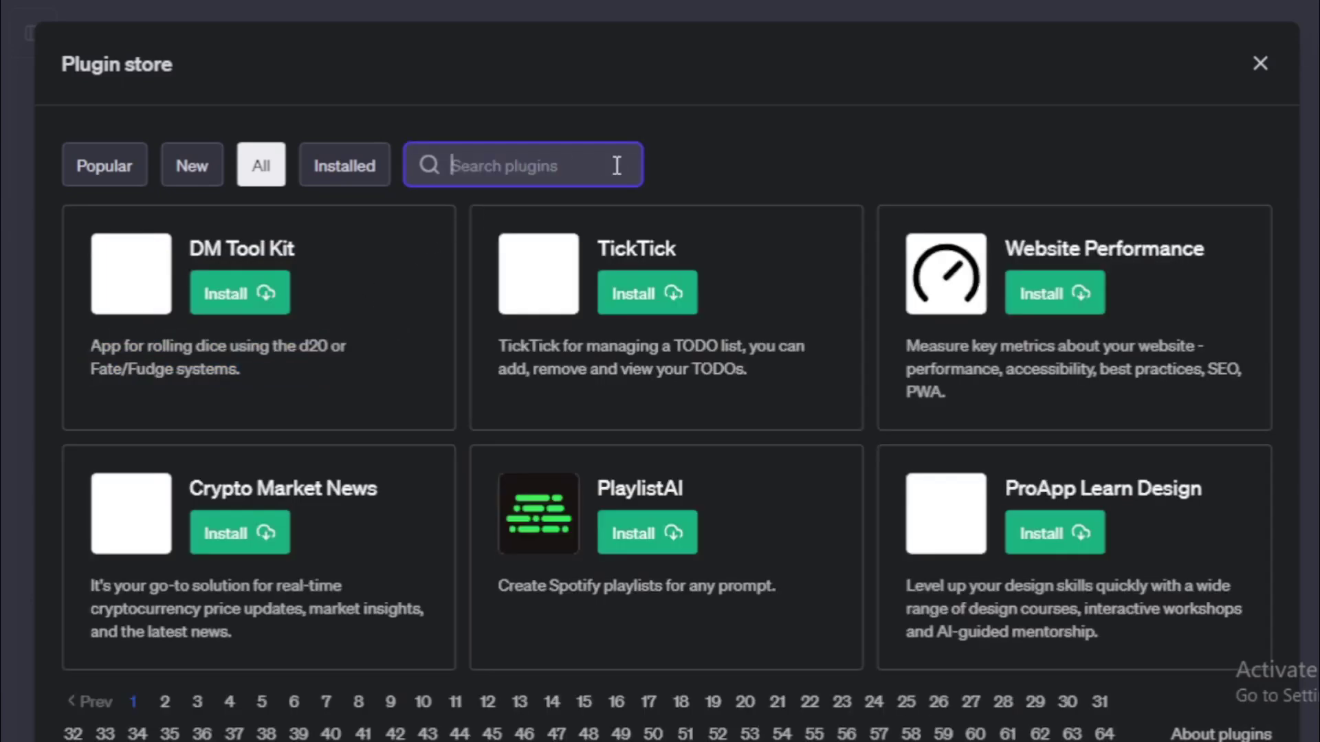
text(Web Requests)
drag(339, 242, 190, 248)
click(193, 249)
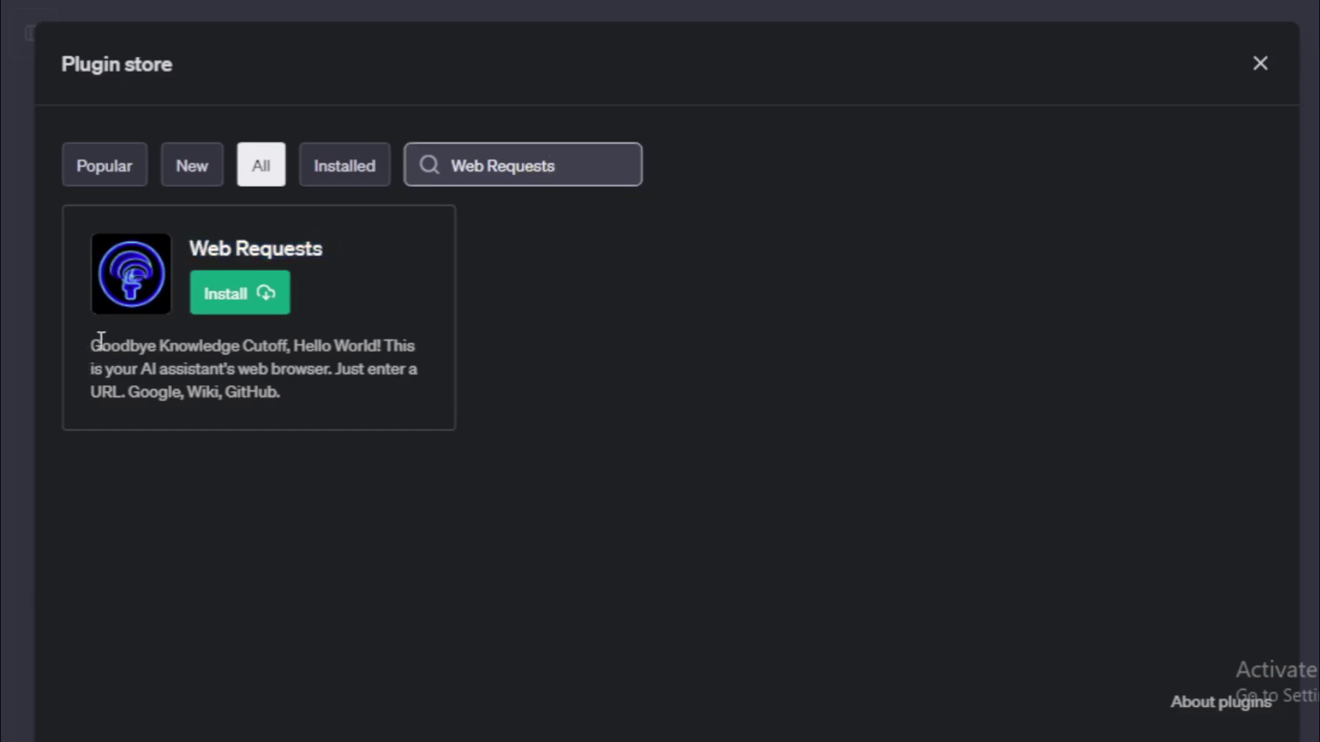
drag(96, 342, 293, 387)
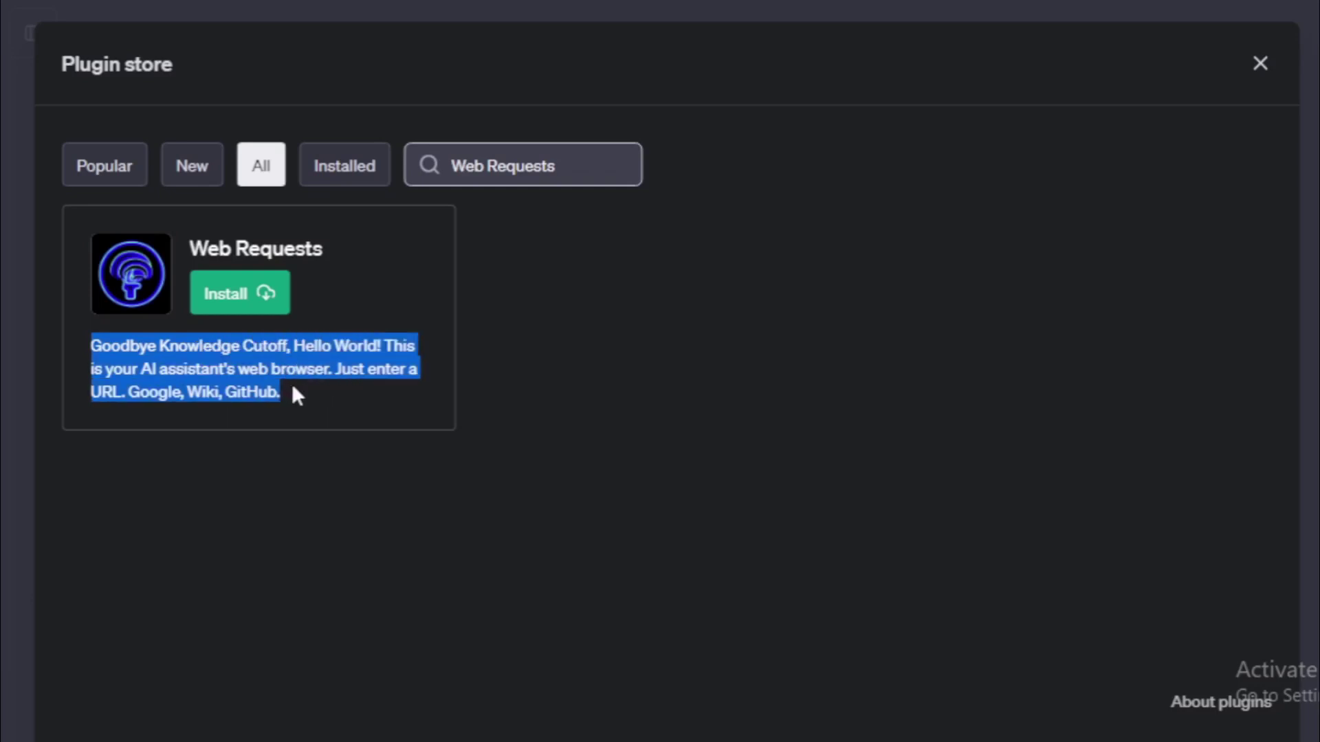
click(293, 387)
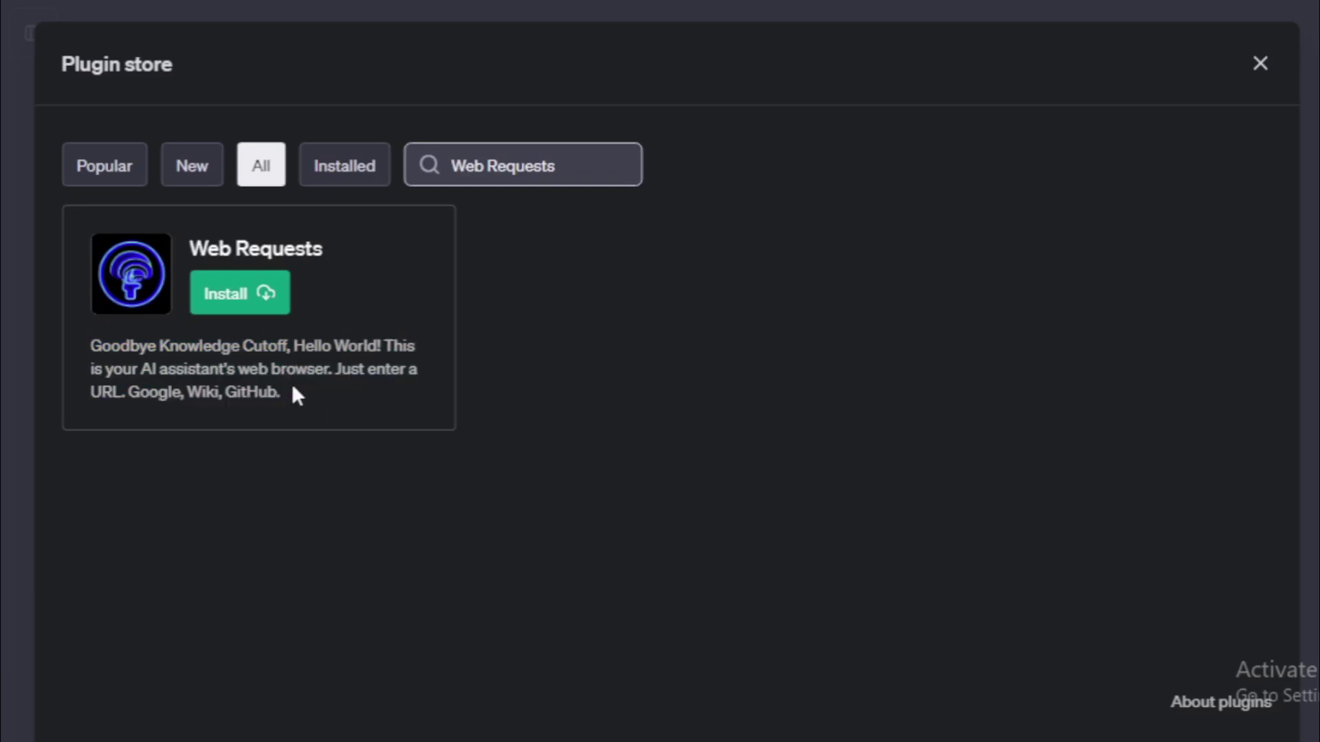
click(237, 292)
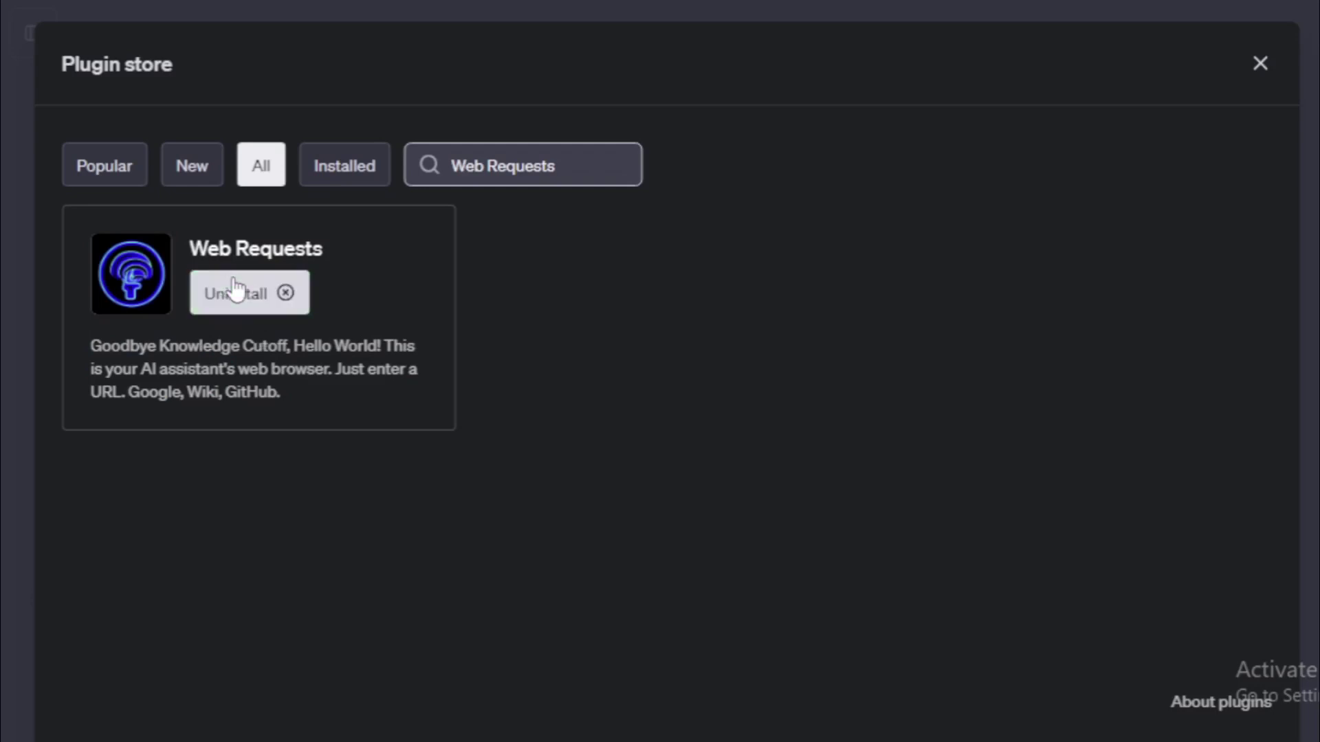
click(336, 174)
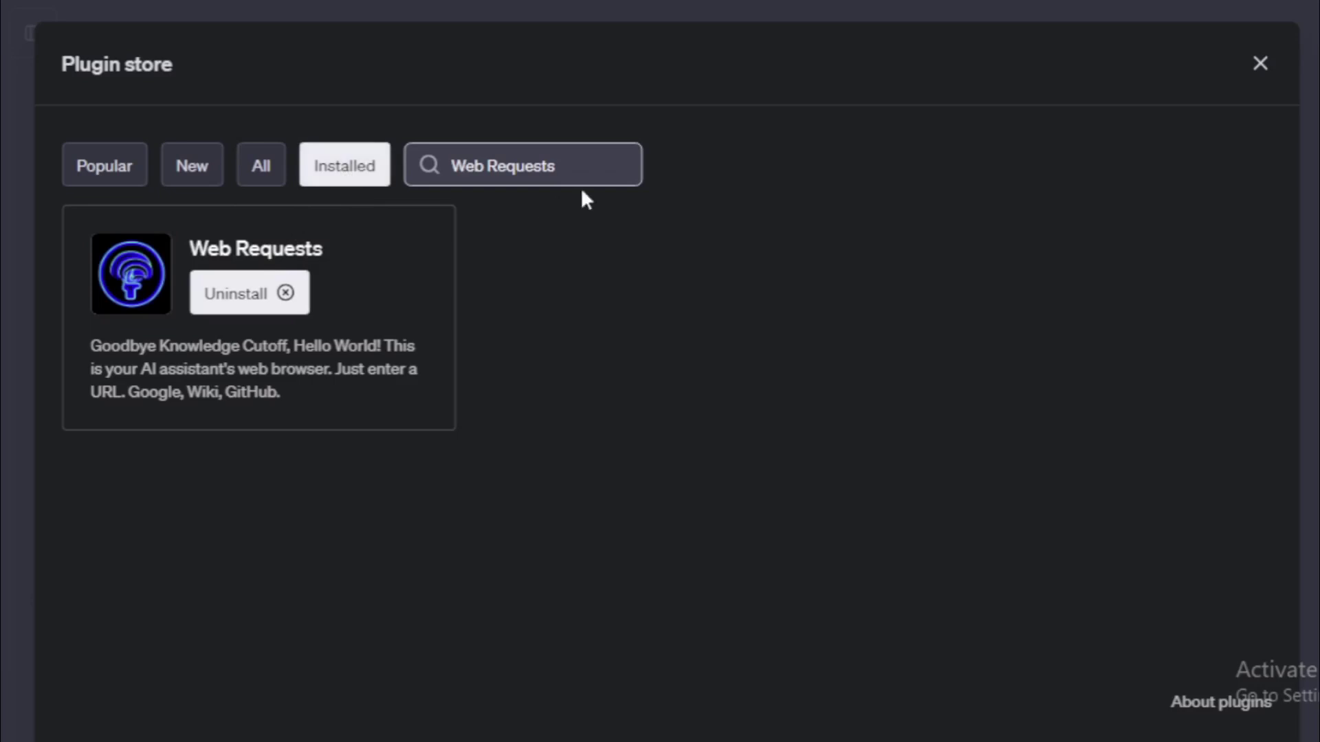
Review the installed AI Agents, Web Requests and WebPilot plugins, then close the Plugin store.
click(615, 166)
click(347, 176)
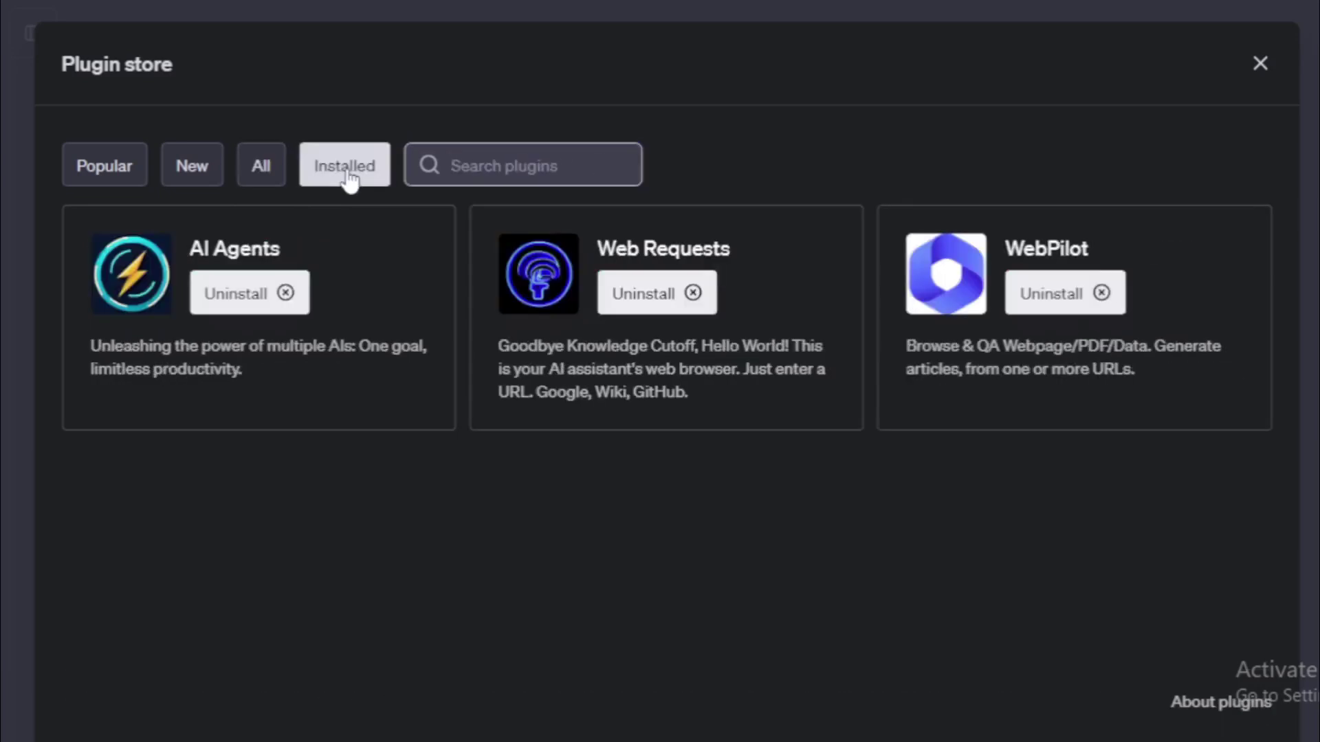
drag(279, 249, 185, 244)
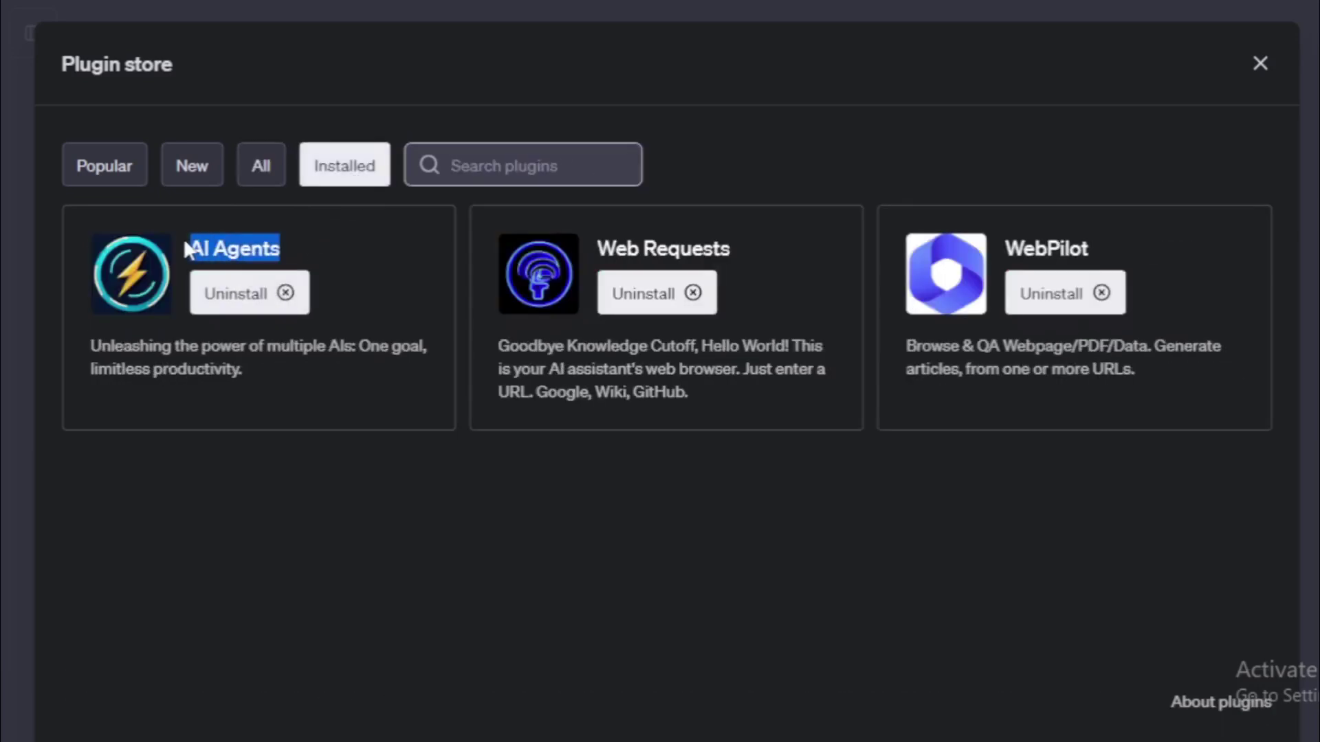
click(427, 244)
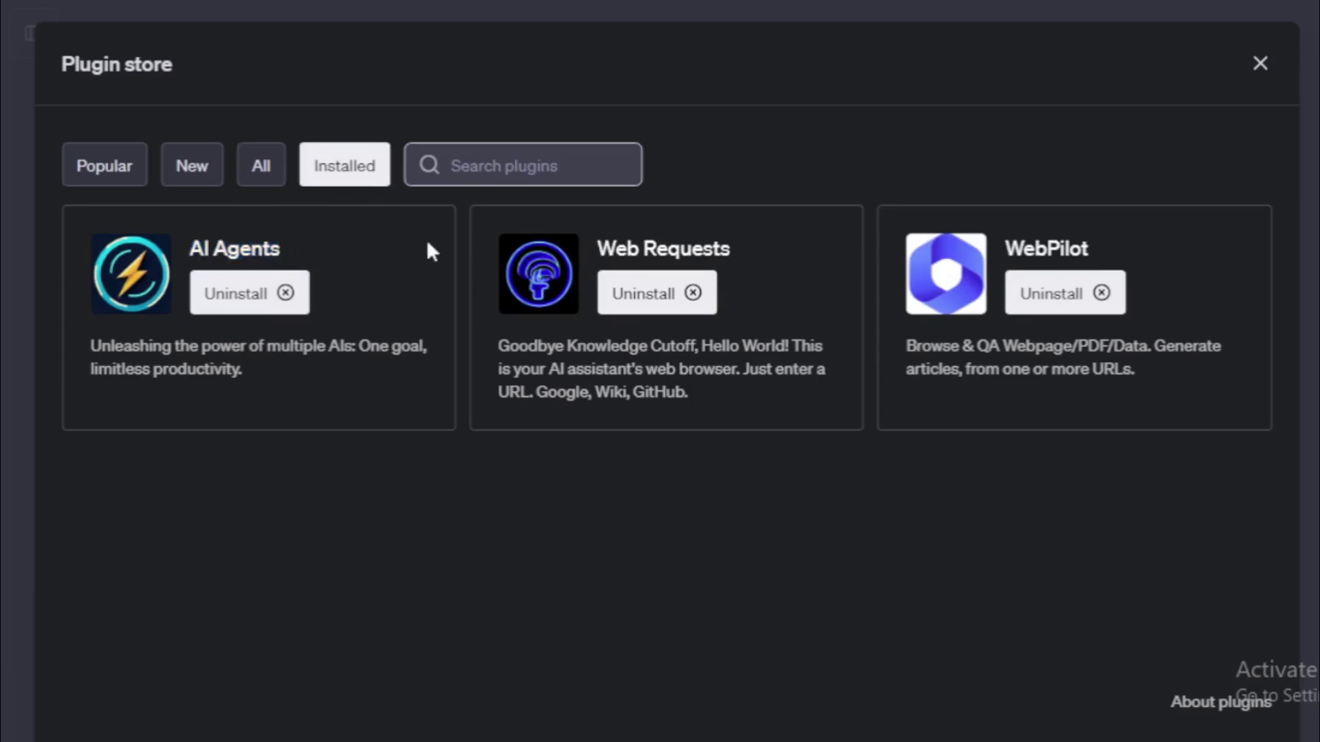
drag(690, 255, 588, 250)
click(1236, 308)
drag(1100, 252, 1030, 248)
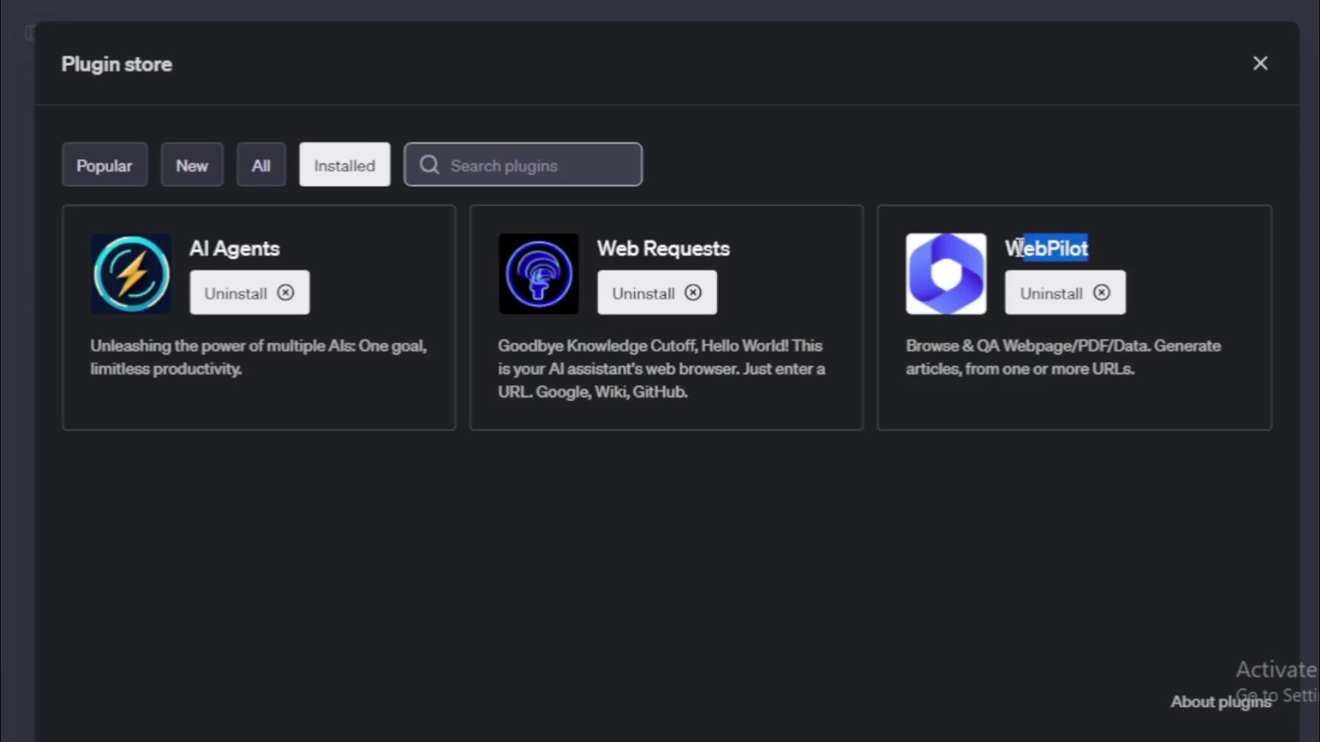
click(1019, 248)
click(1260, 63)
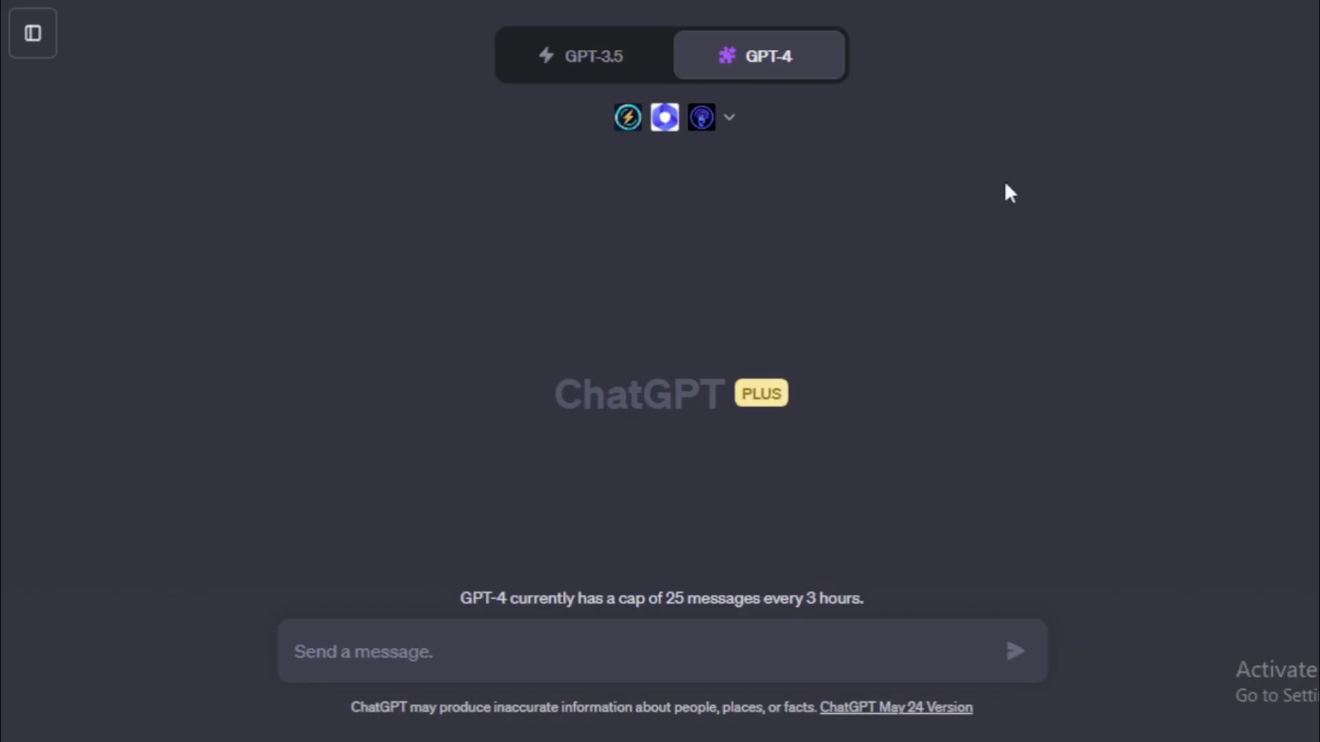
click(722, 120)
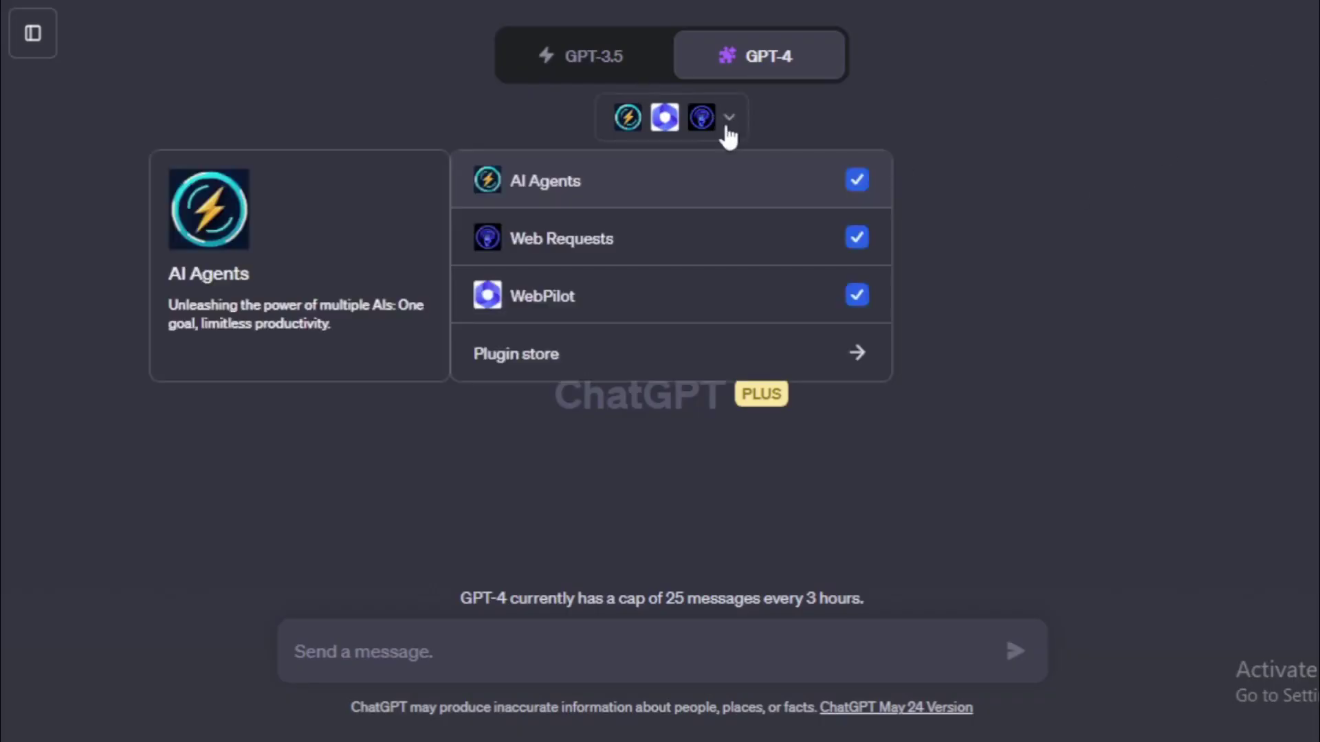
Toggle AI Agents, Web Requests and WebPilot off and back on, then close the plugin list.
click(797, 184)
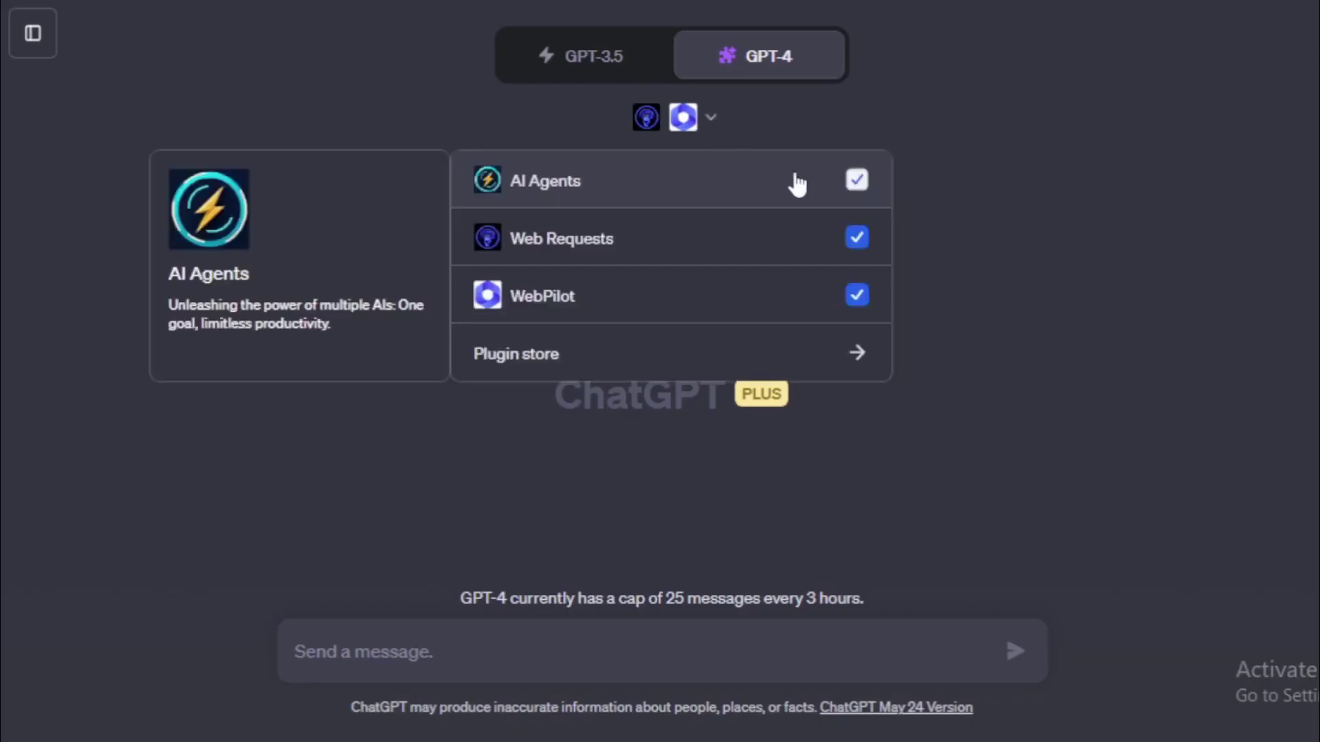
click(754, 238)
click(743, 303)
click(743, 303)
click(742, 255)
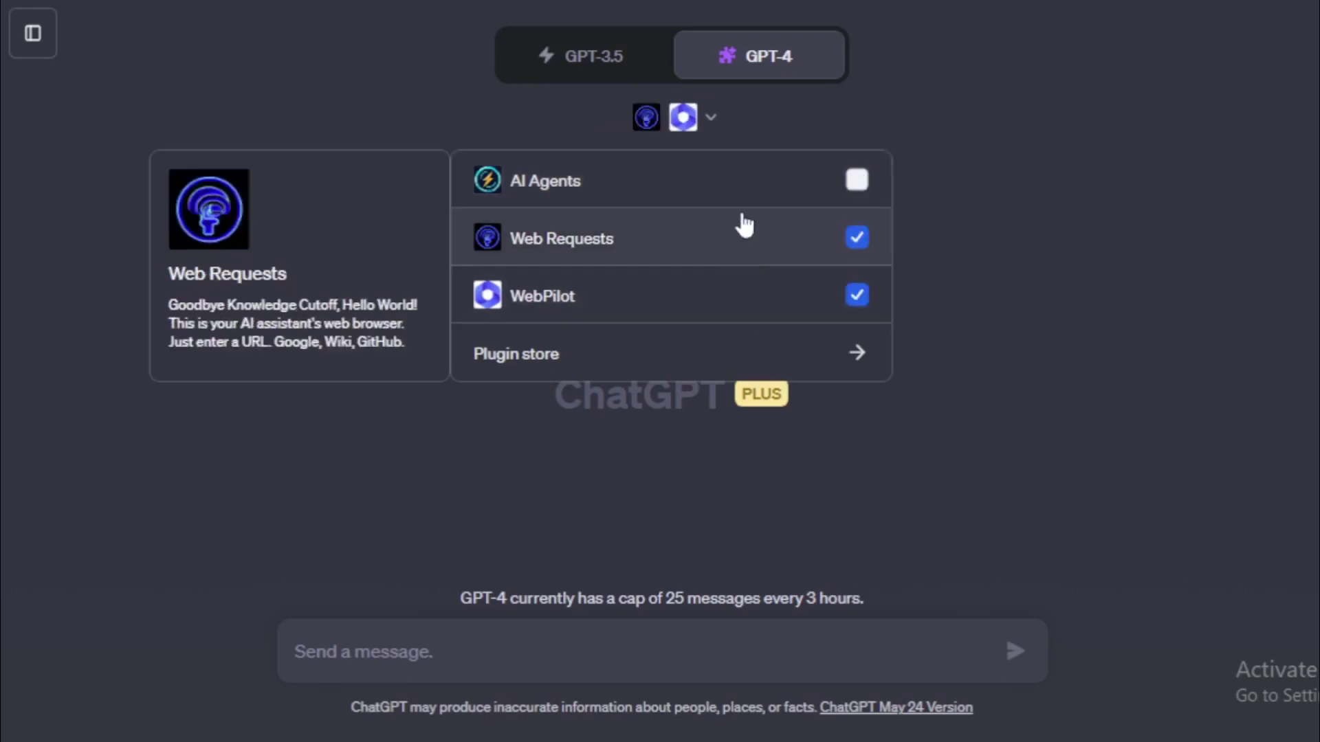
click(740, 196)
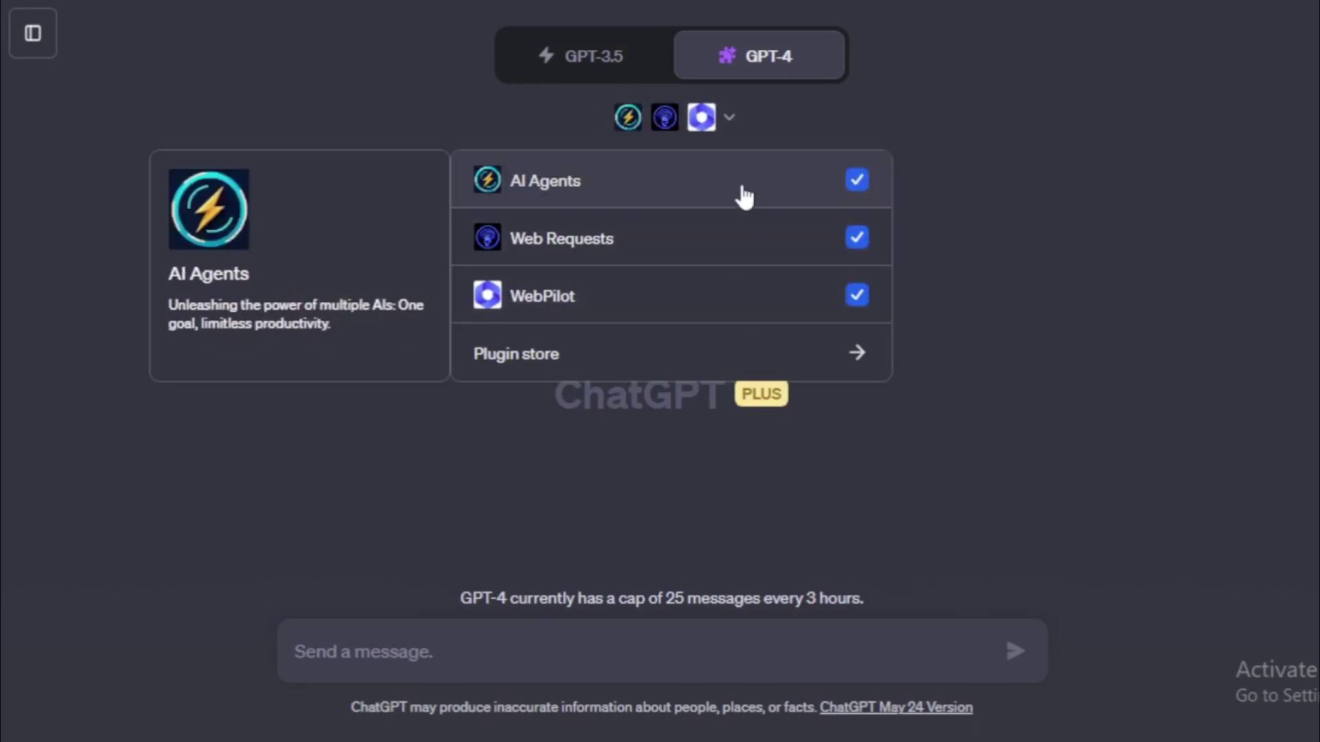
click(547, 116)
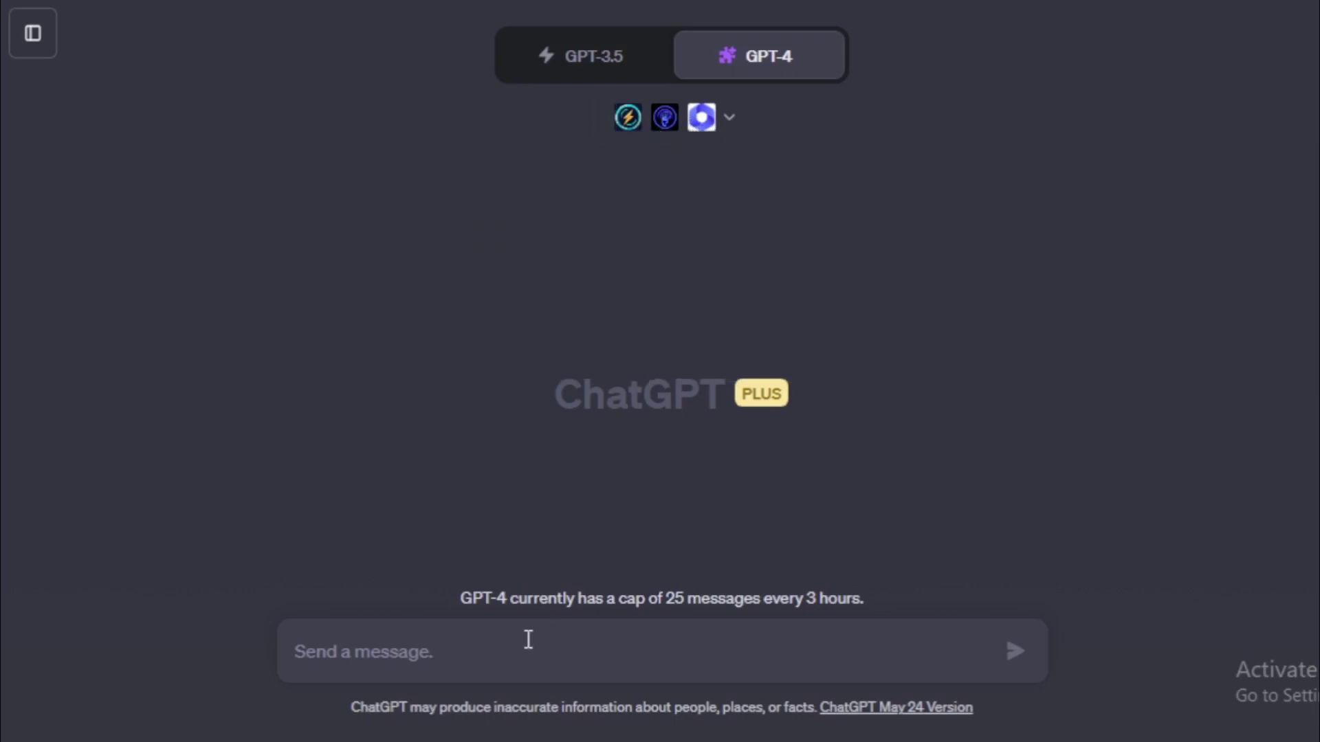
Paste the Master AI Agent prompt for a beginner weight-loss ebook into the message box.
text(Master AI Agent objective: create me an educational  short ebook for weight loss for beginner)
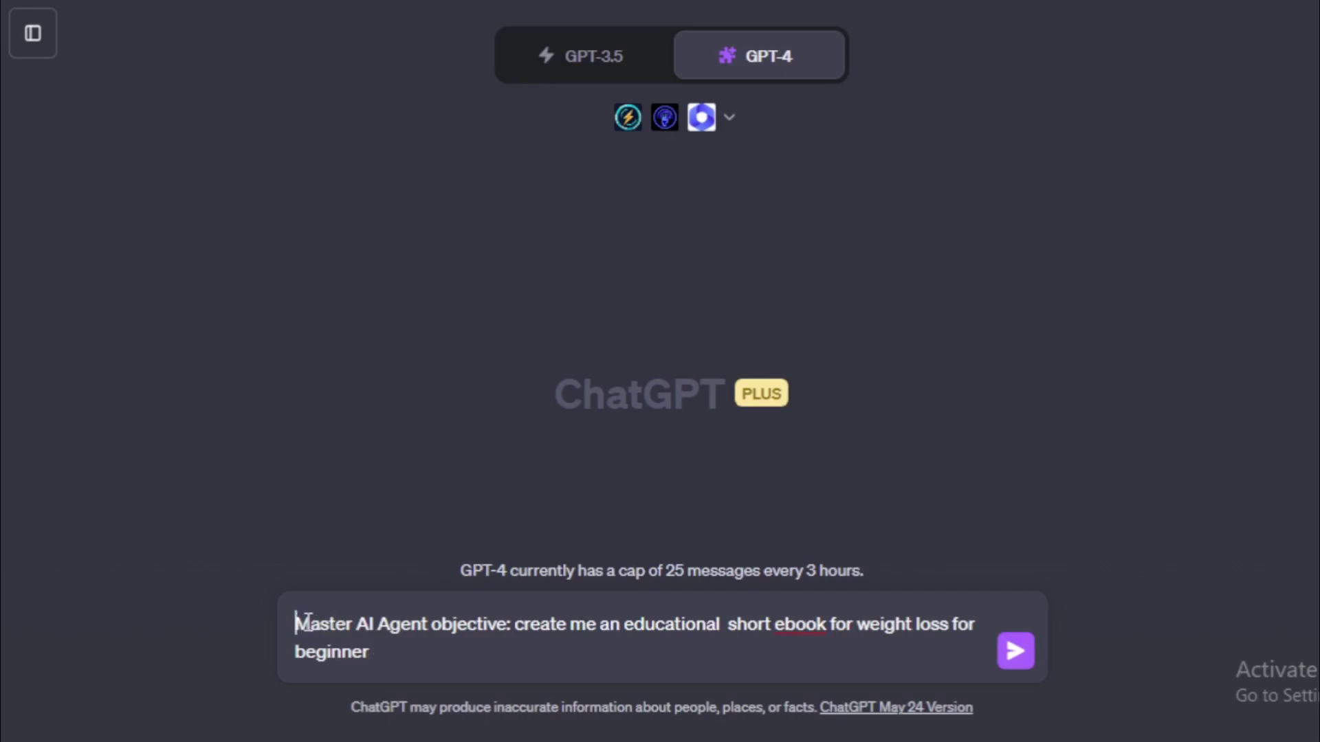
drag(296, 624, 523, 677)
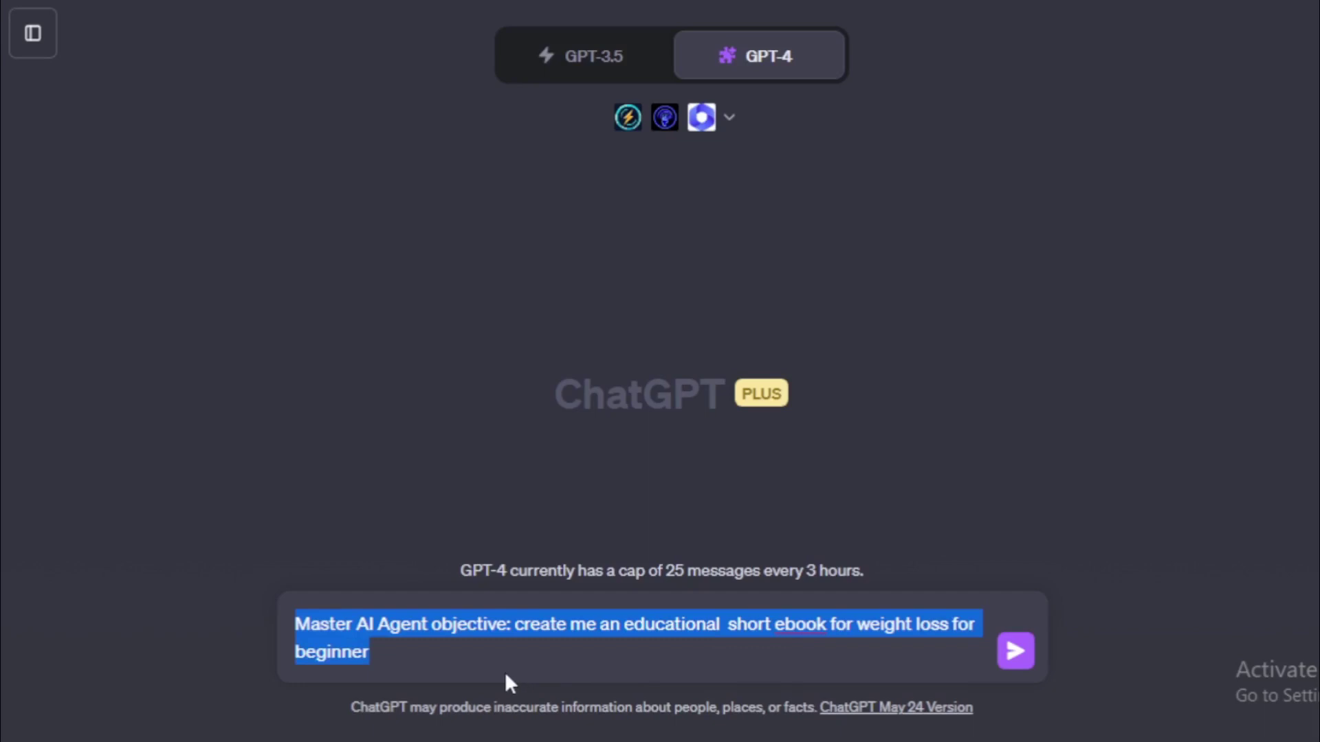
click(506, 674)
click(1014, 649)
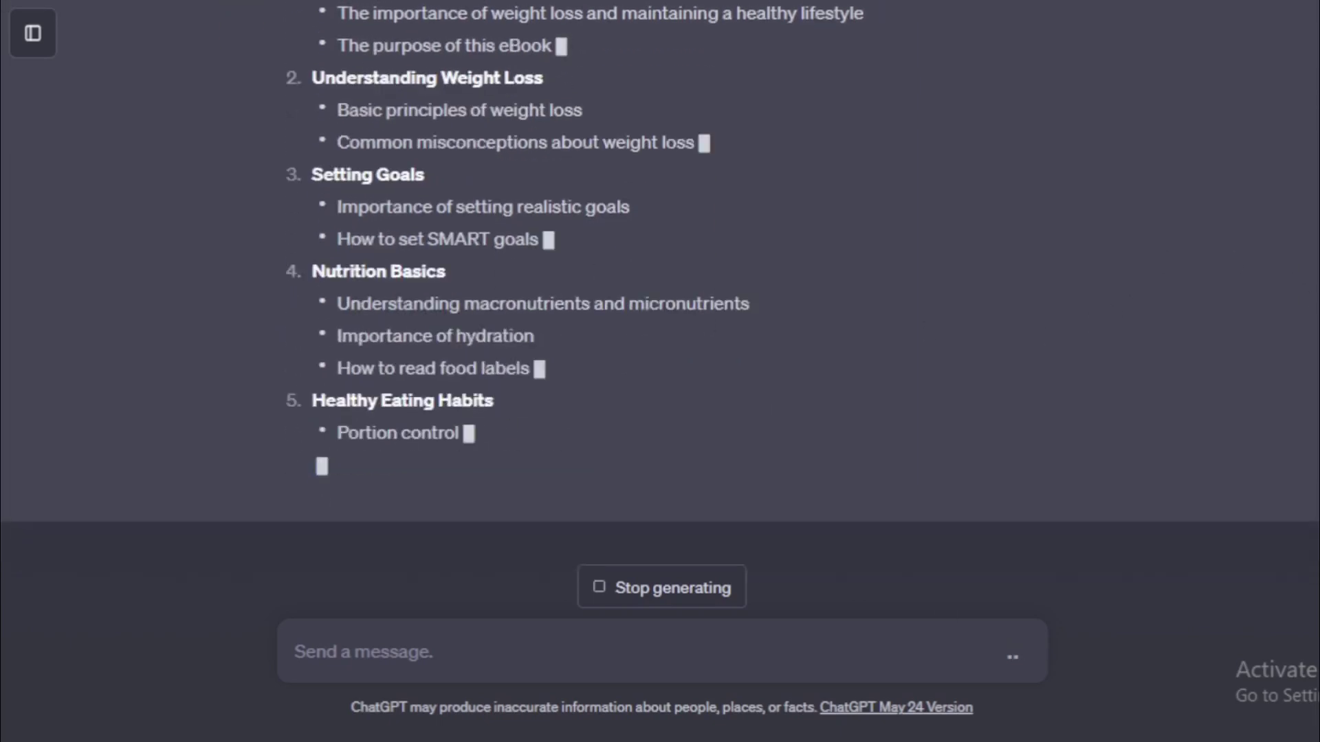
scroll(660, 275, up, 3)
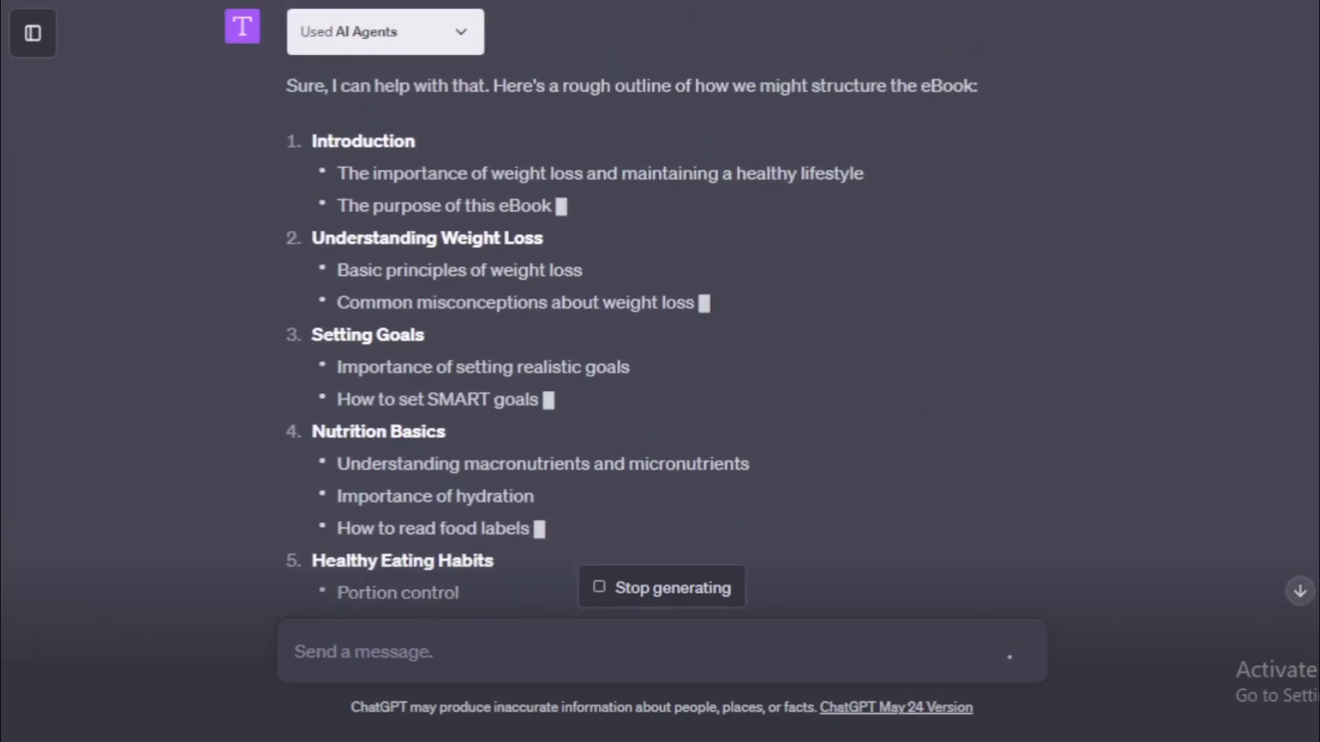
drag(311, 137, 425, 140)
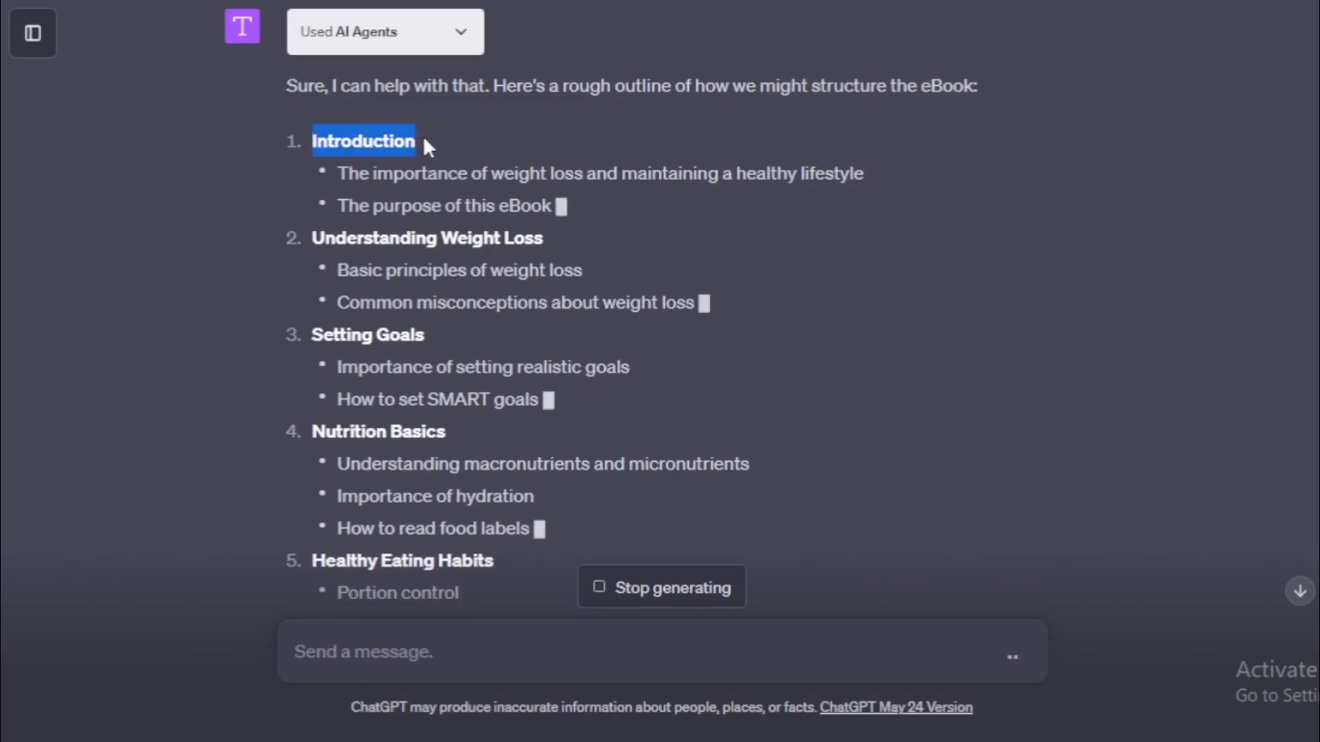
click(422, 134)
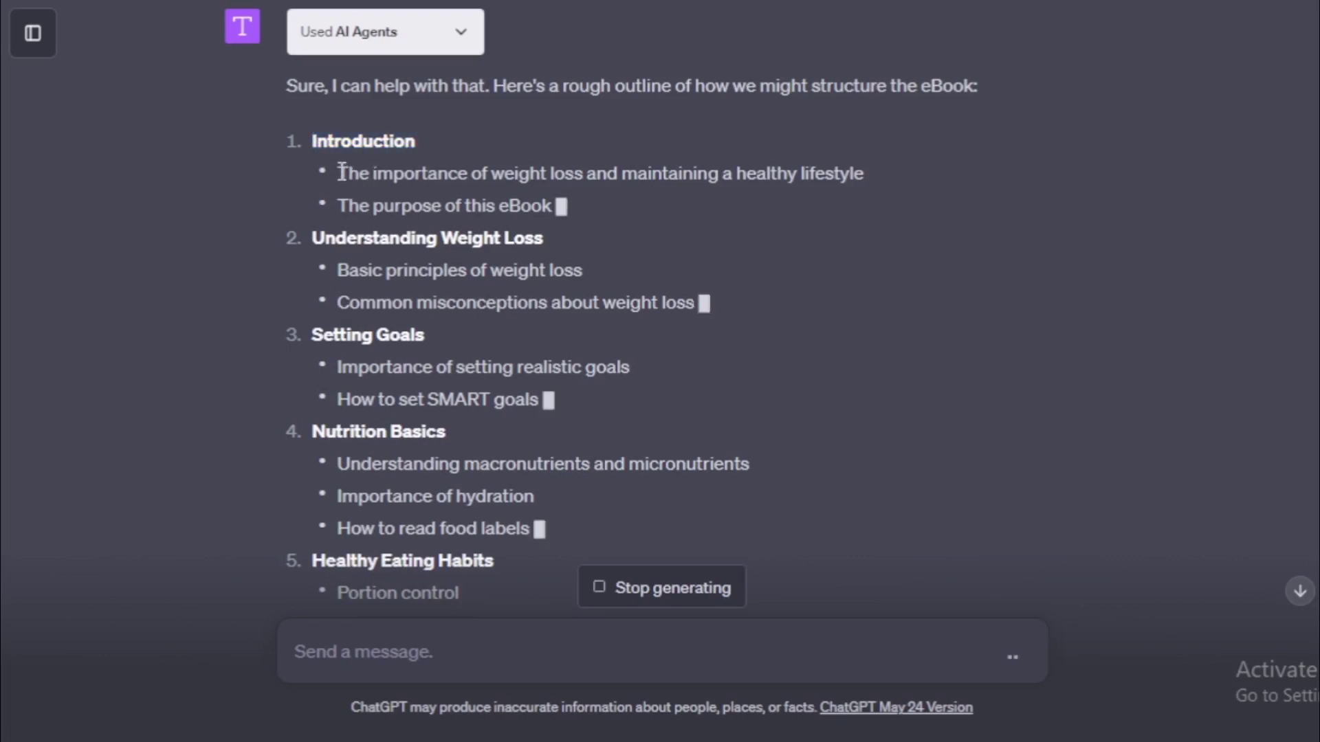
drag(341, 171, 866, 167)
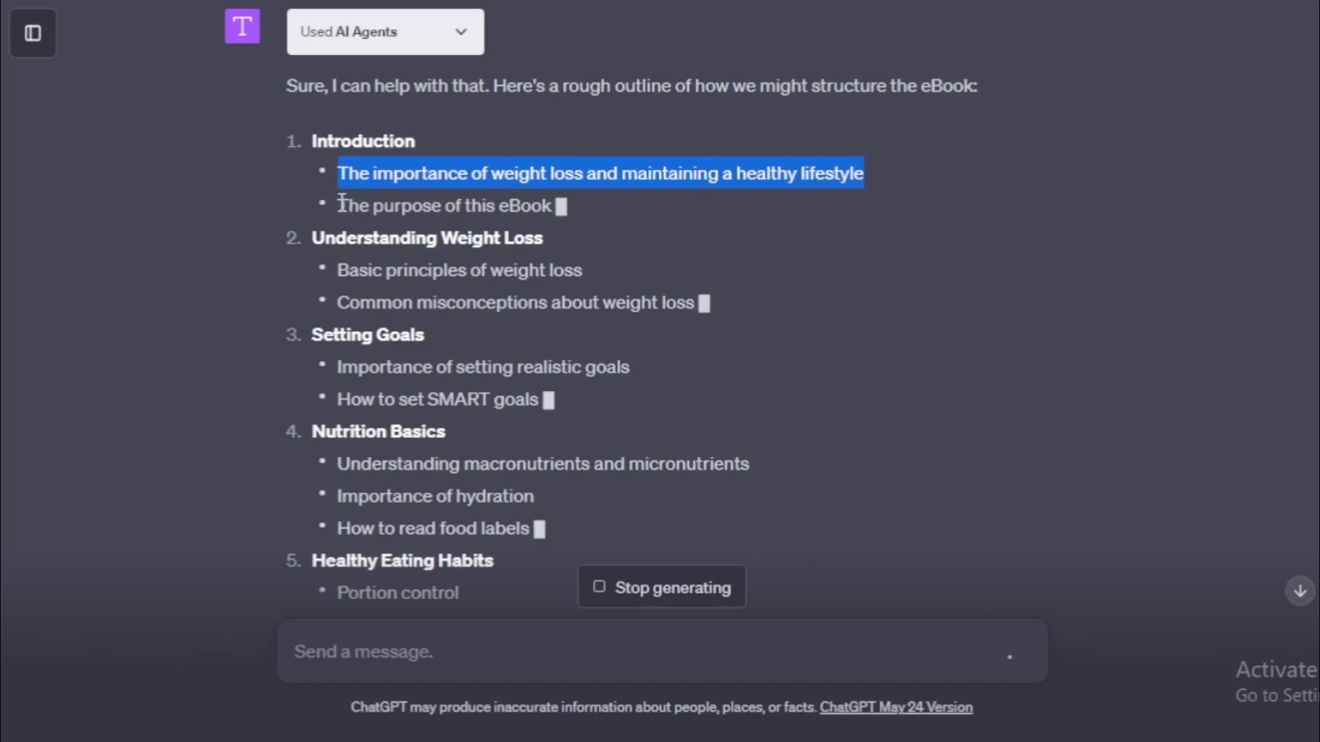
drag(341, 204, 572, 207)
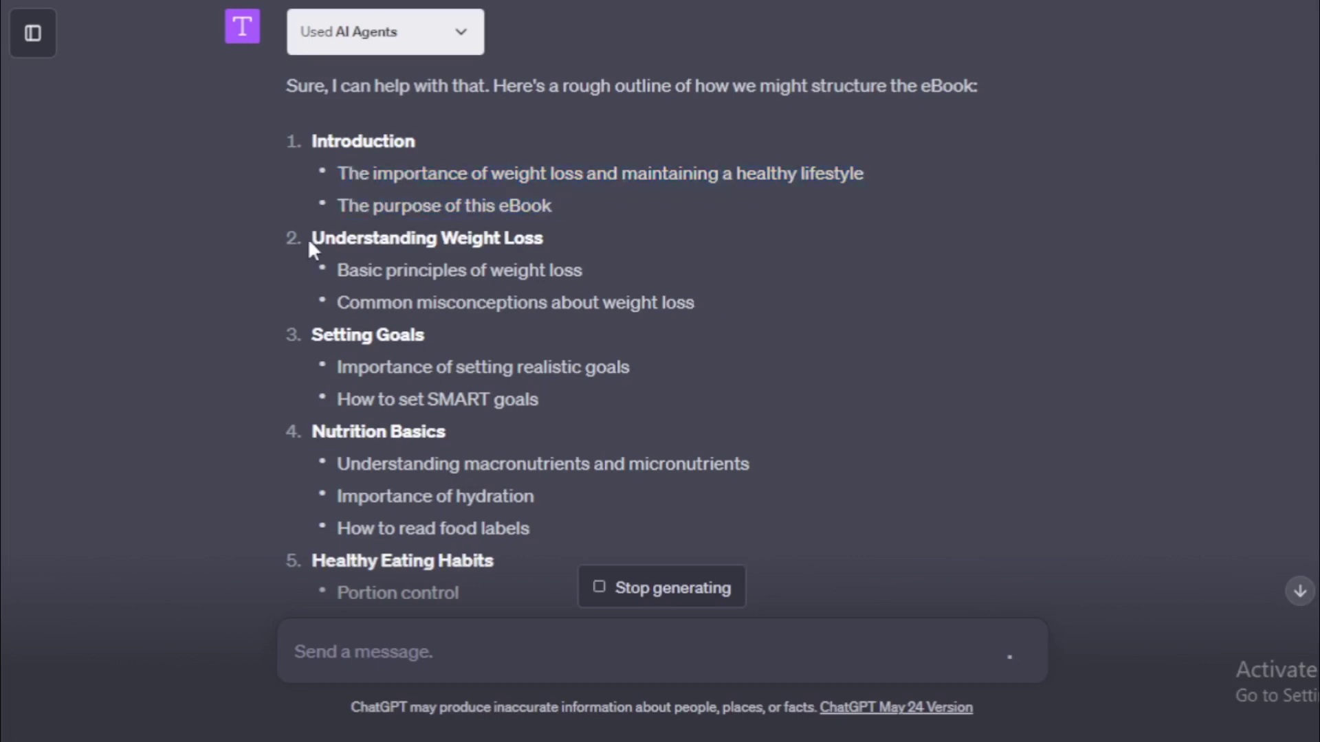
drag(308, 237, 556, 237)
drag(340, 270, 594, 271)
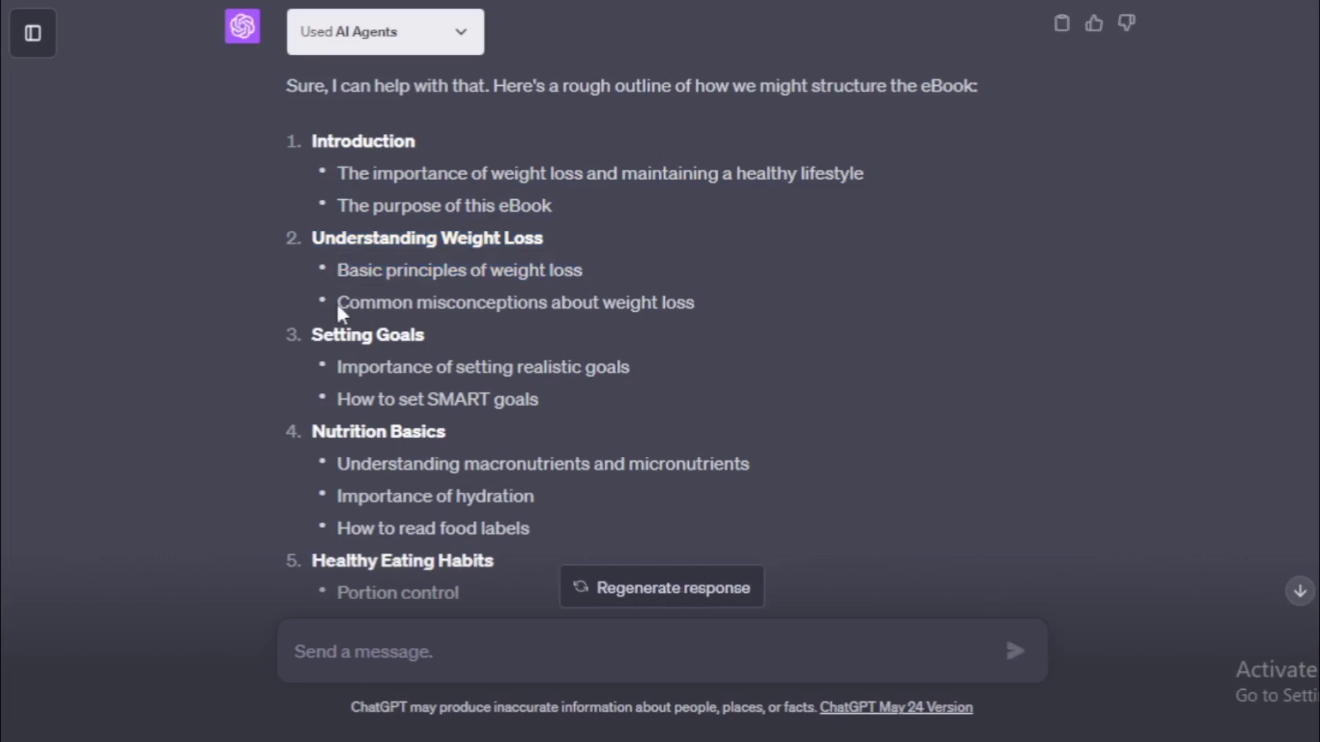
drag(338, 303, 712, 308)
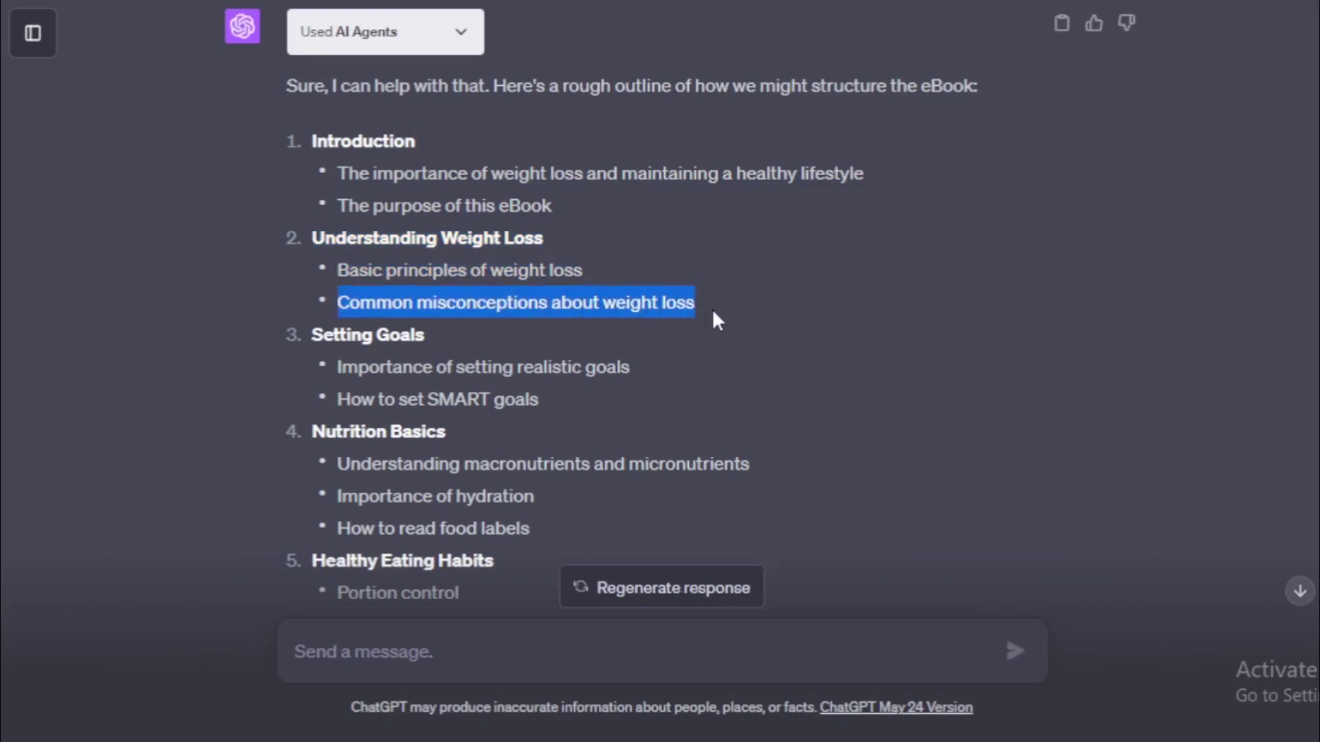
drag(317, 335, 425, 336)
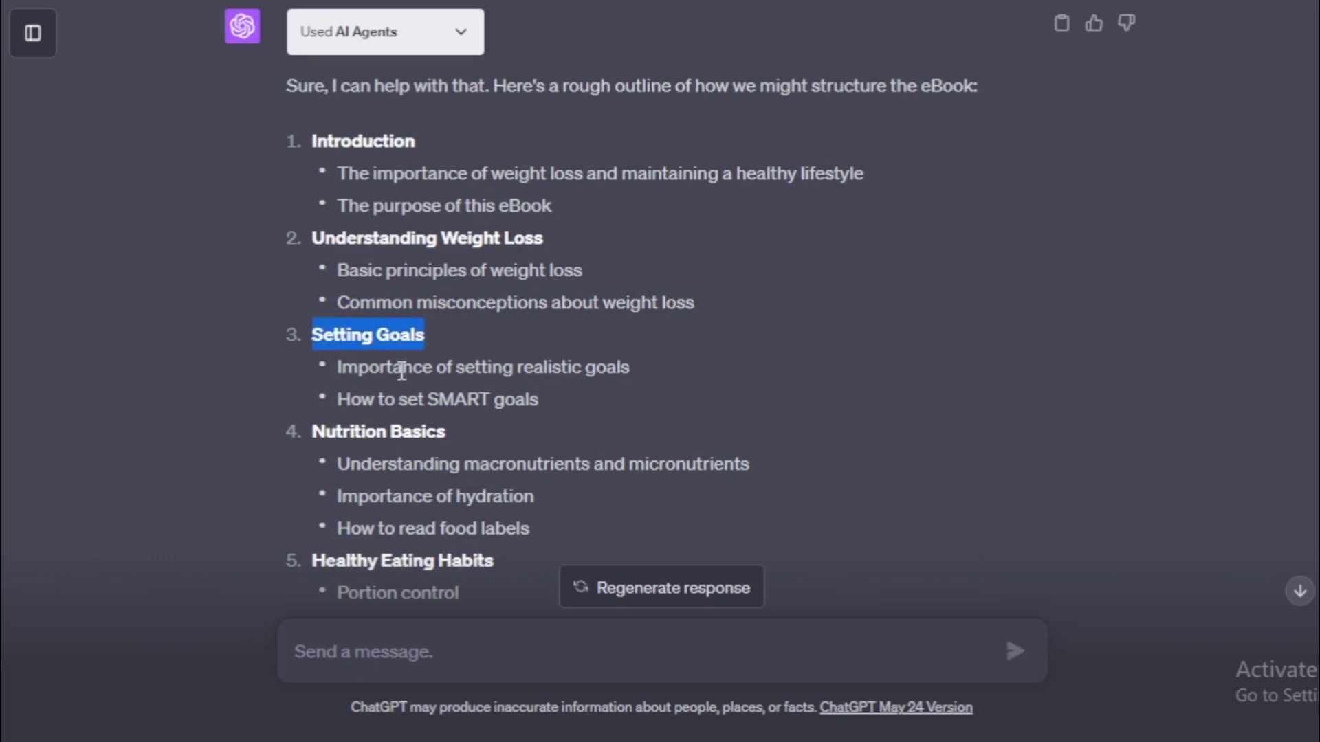
drag(344, 367, 671, 361)
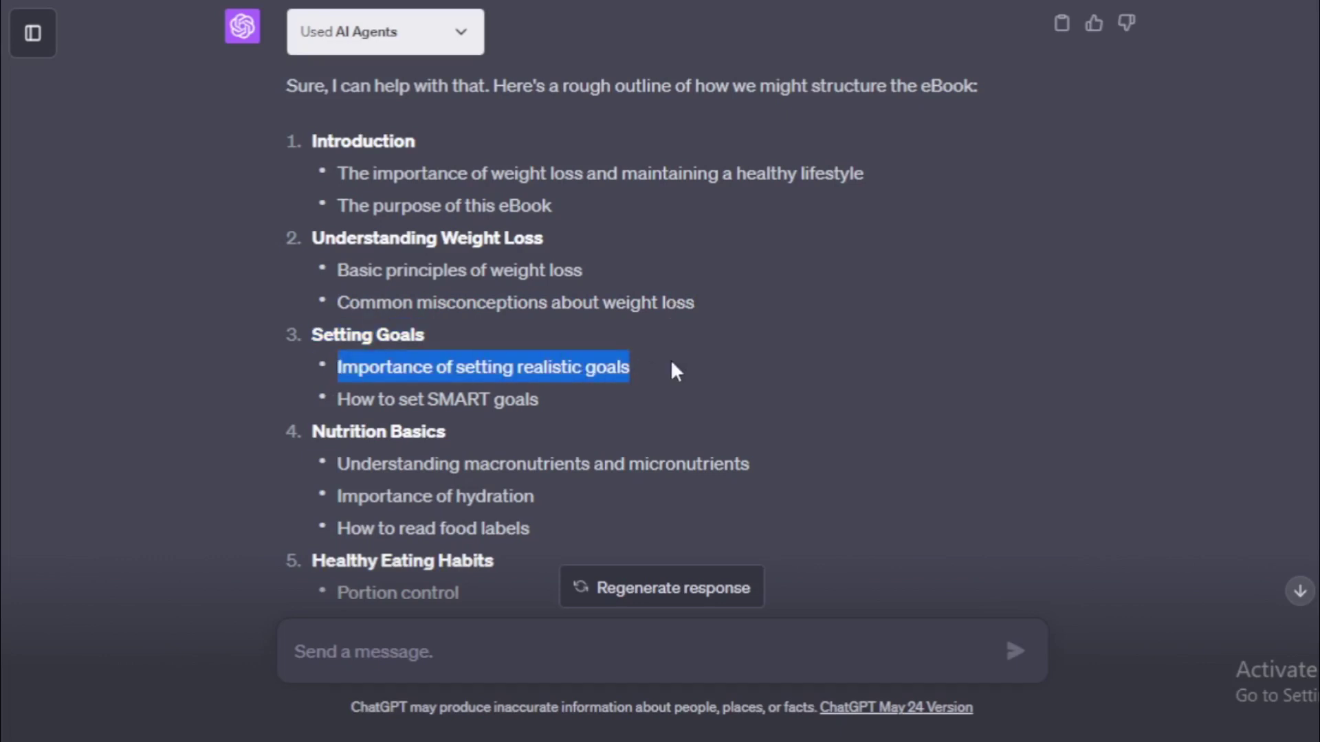
click(670, 360)
drag(336, 400, 553, 400)
click(553, 400)
drag(326, 431, 448, 428)
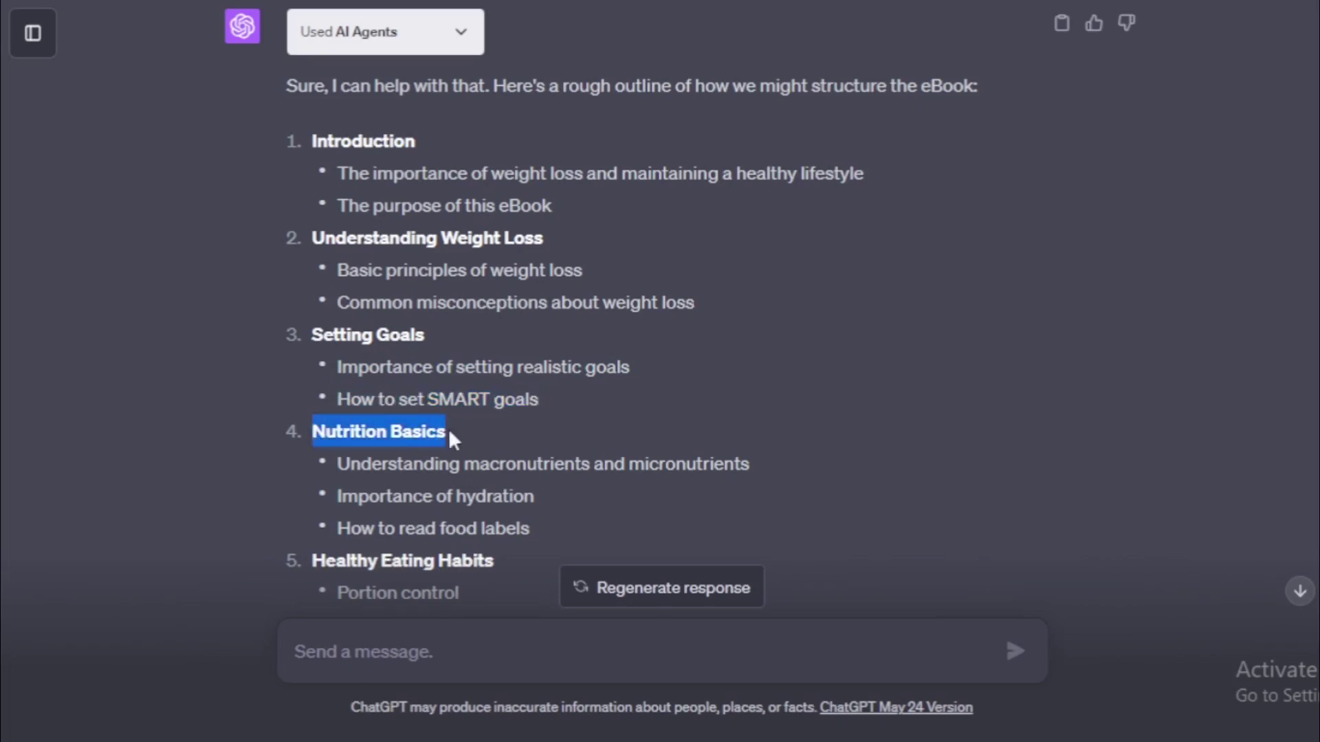
click(448, 428)
drag(329, 456, 764, 459)
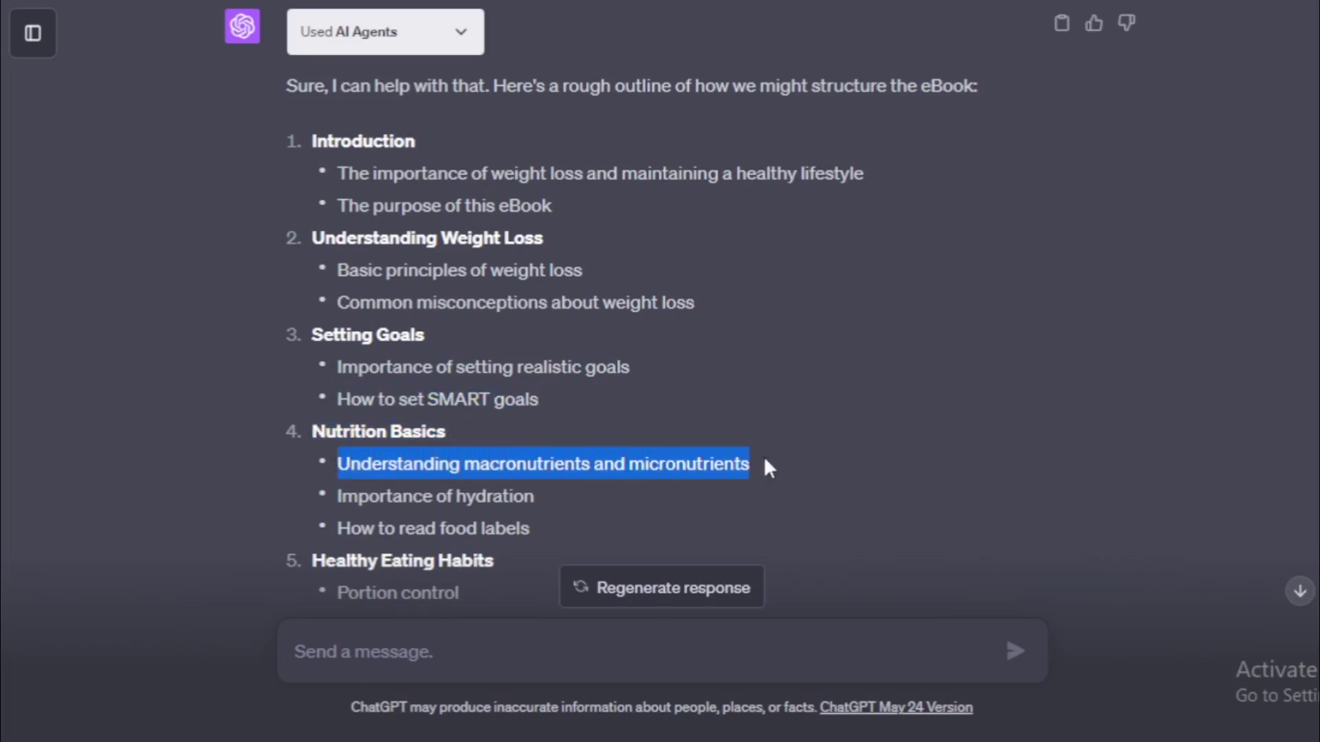
click(764, 459)
drag(333, 495, 541, 494)
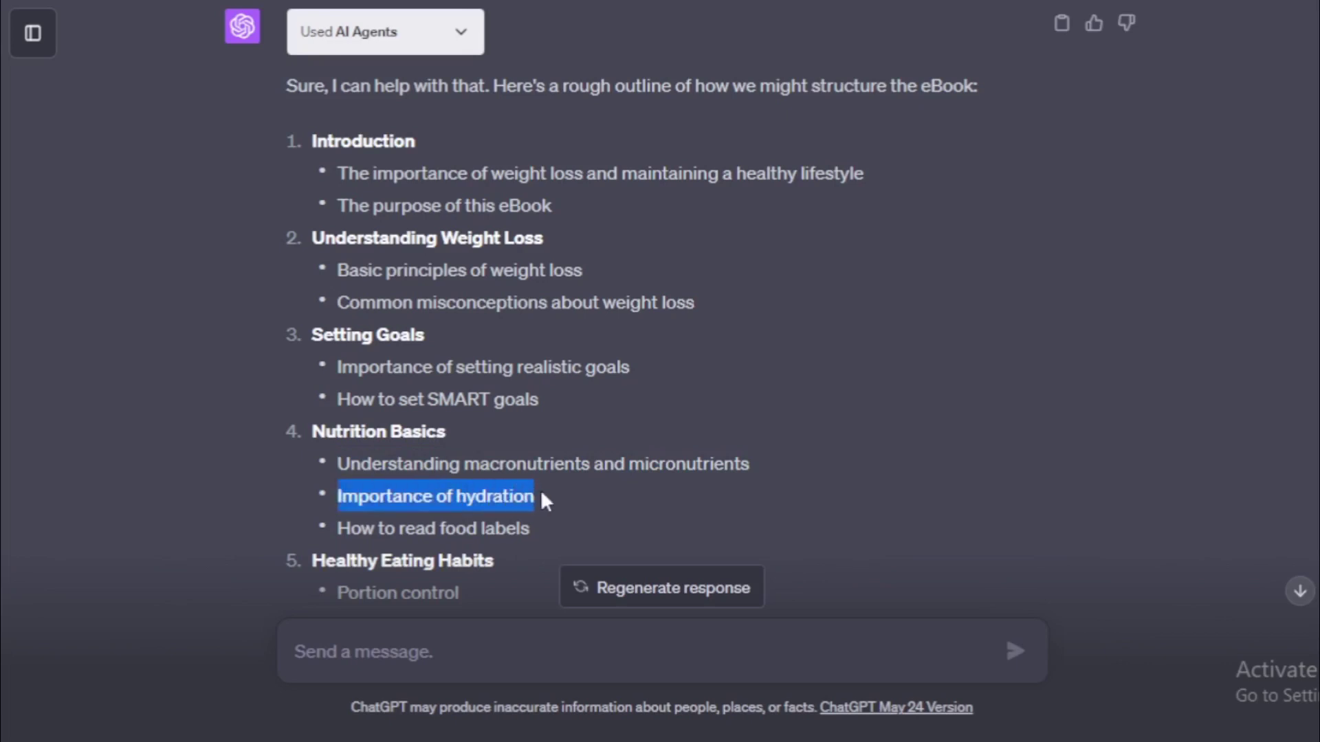
drag(337, 531, 496, 534)
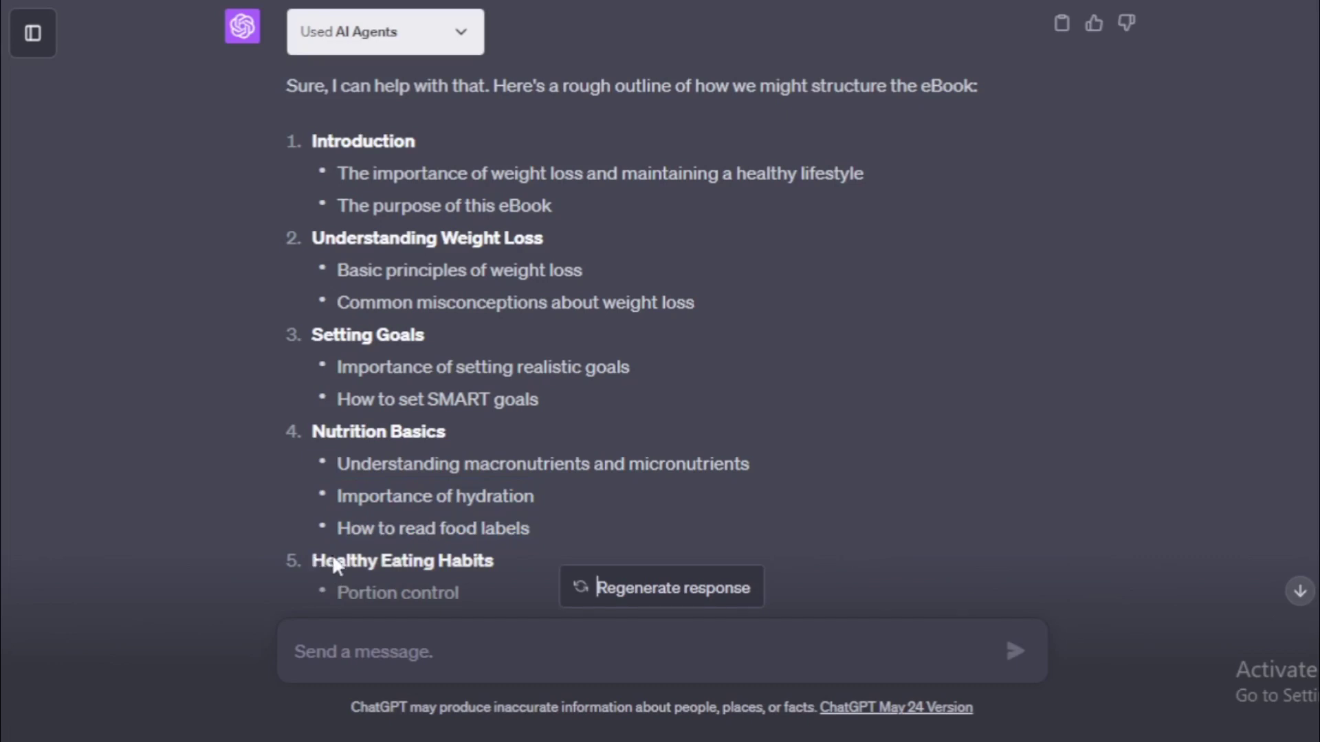
mouse_move(316, 552)
mouse_down()
mouse_move(588, 601)
mouse_move(490, 552)
mouse_up()
click(502, 555)
scroll(1298, 324, down, 5)
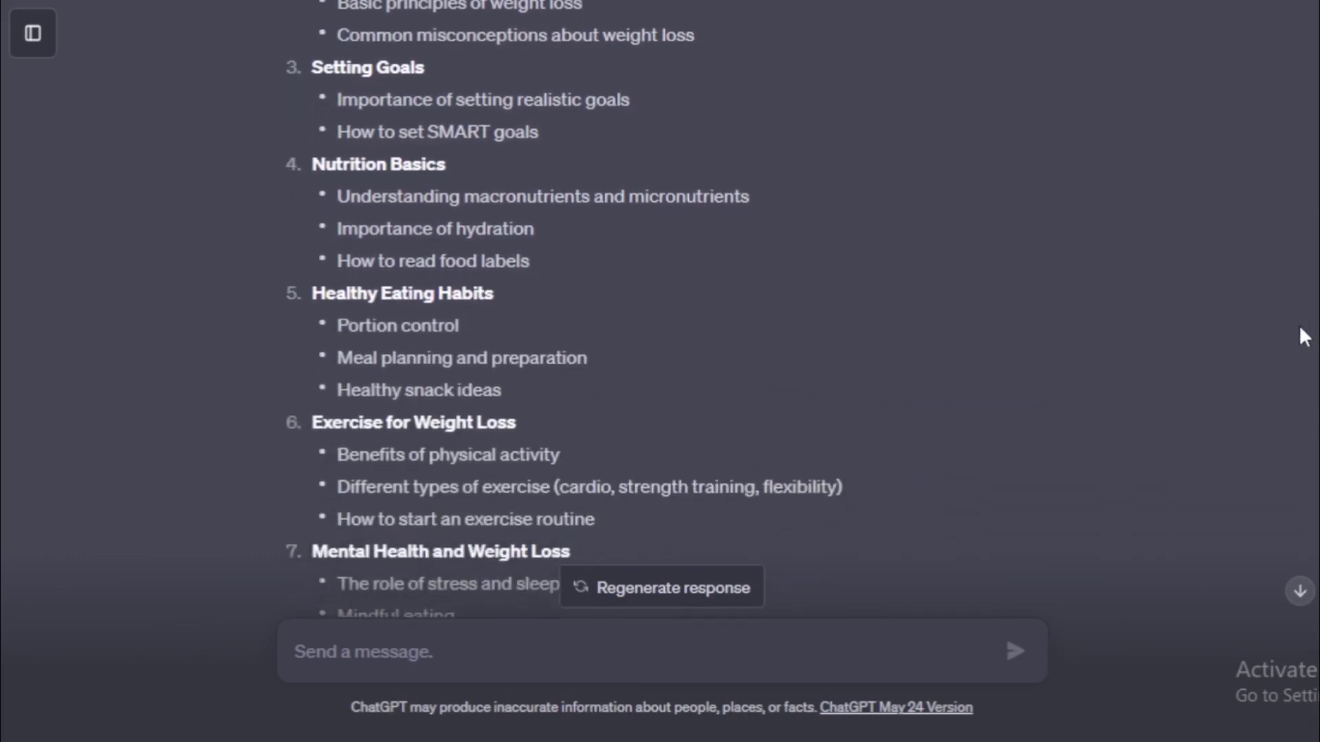
scroll(1292, 341, down, 3)
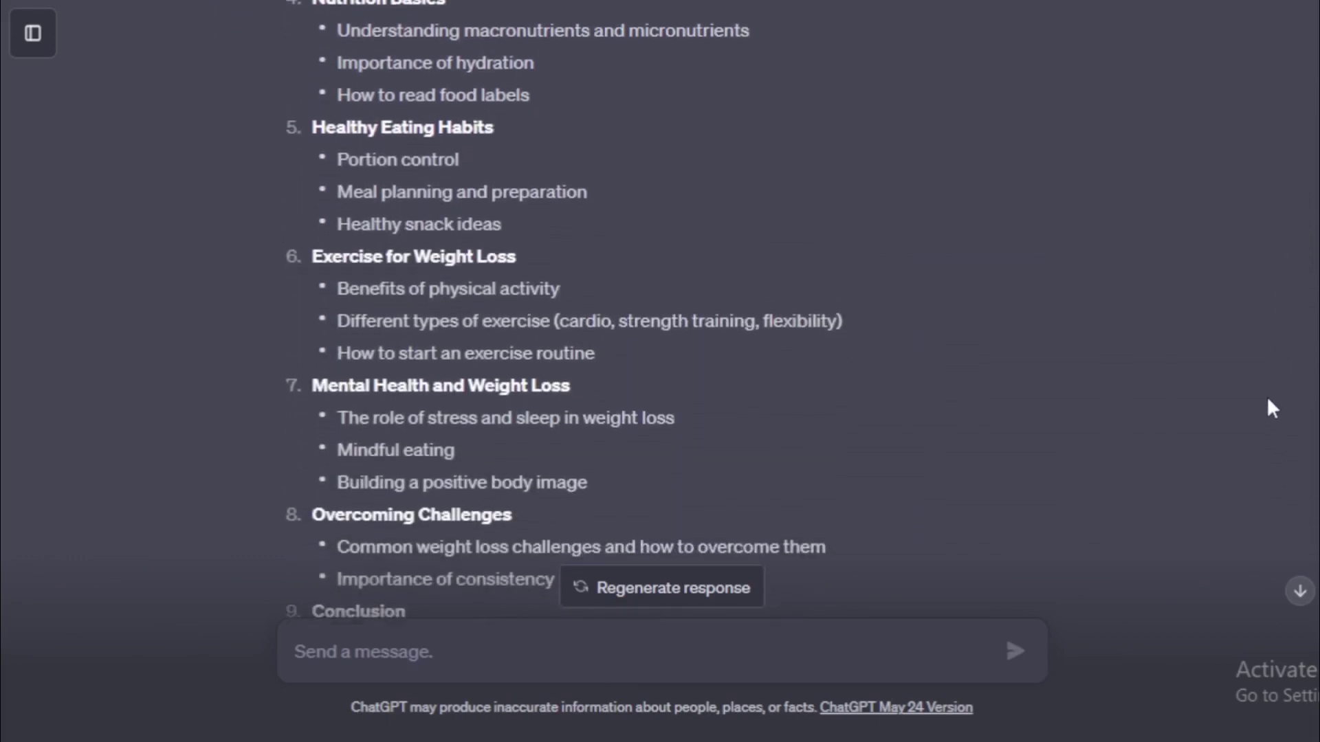
scroll(1262, 426, down, 1)
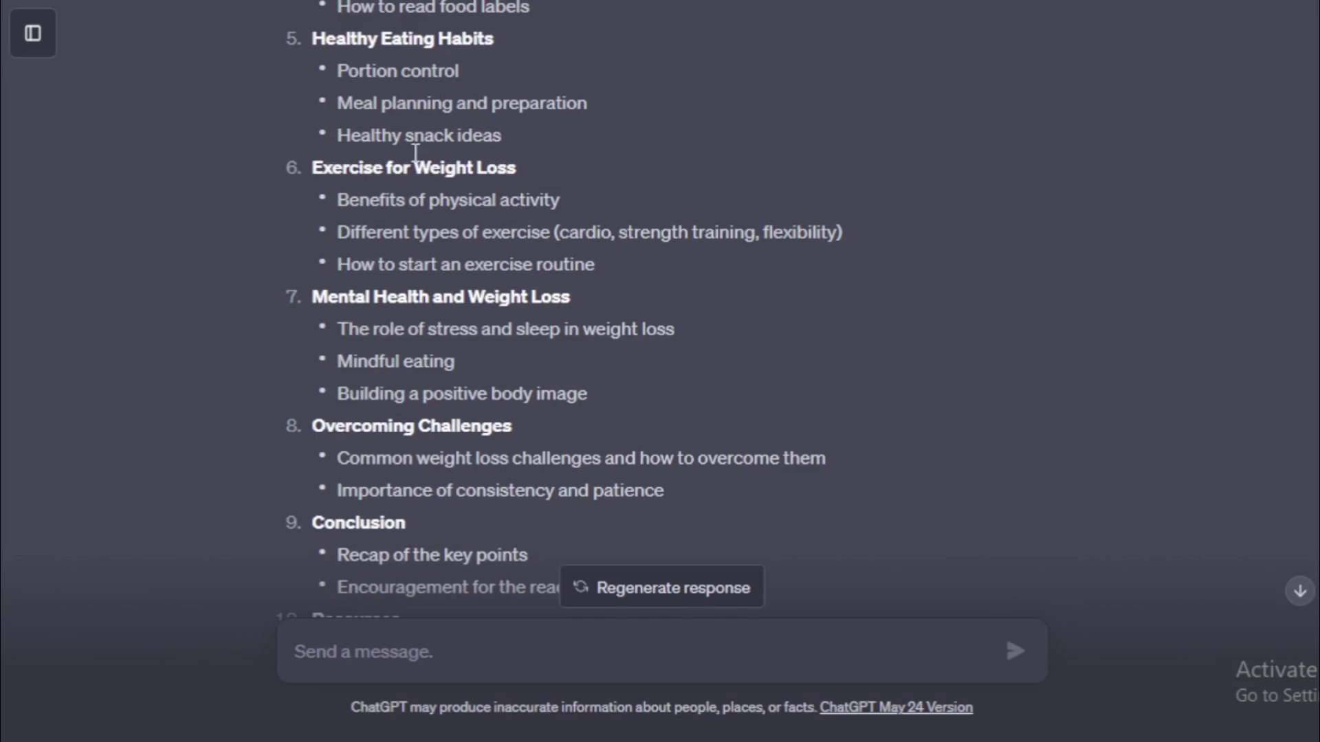
drag(332, 71, 479, 77)
drag(340, 101, 591, 124)
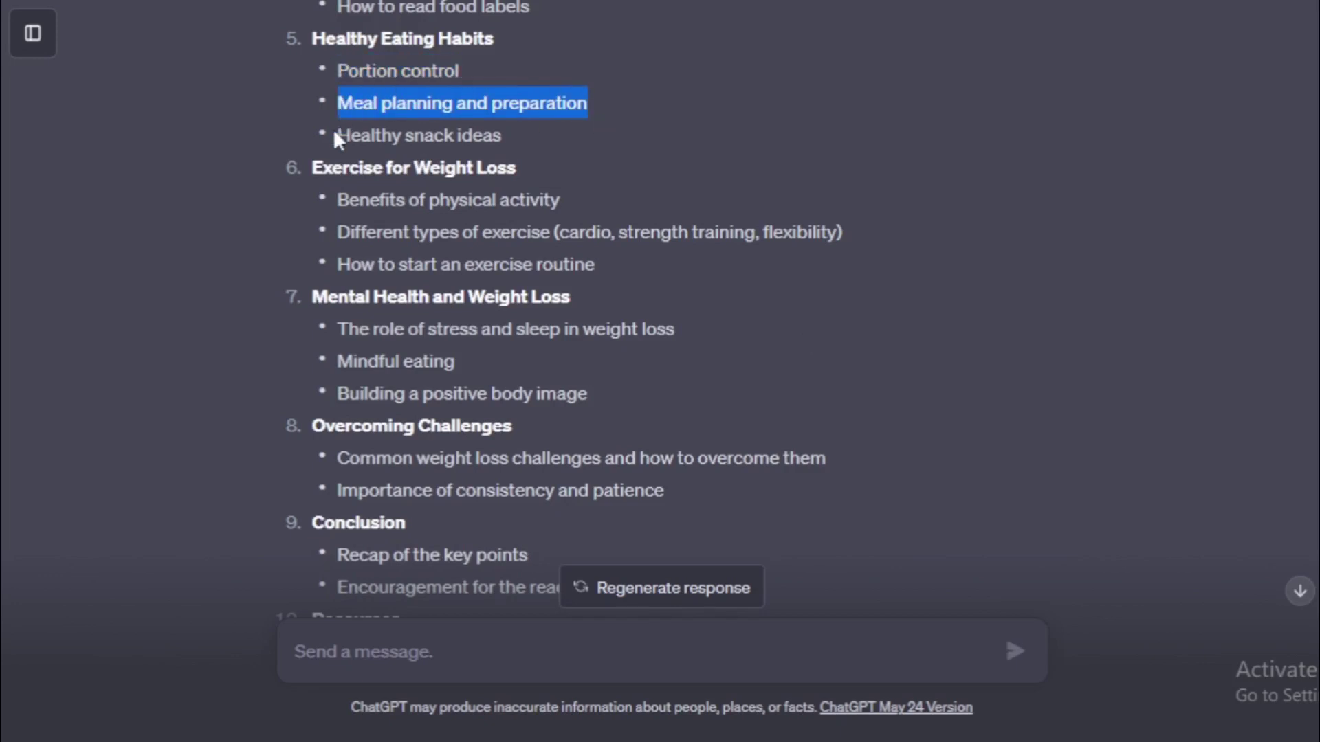
drag(334, 134, 508, 134)
drag(311, 166, 530, 168)
drag(337, 199, 560, 200)
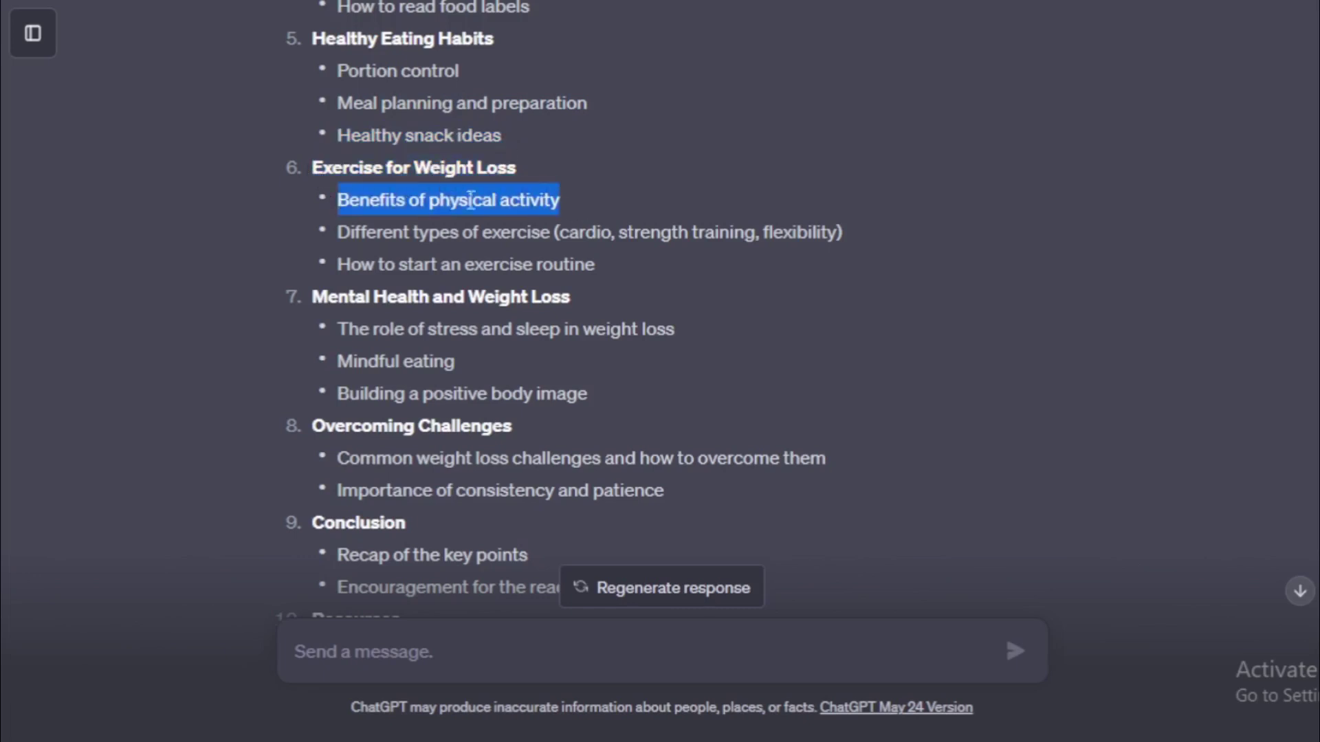
click(346, 223)
drag(346, 226, 846, 234)
click(456, 221)
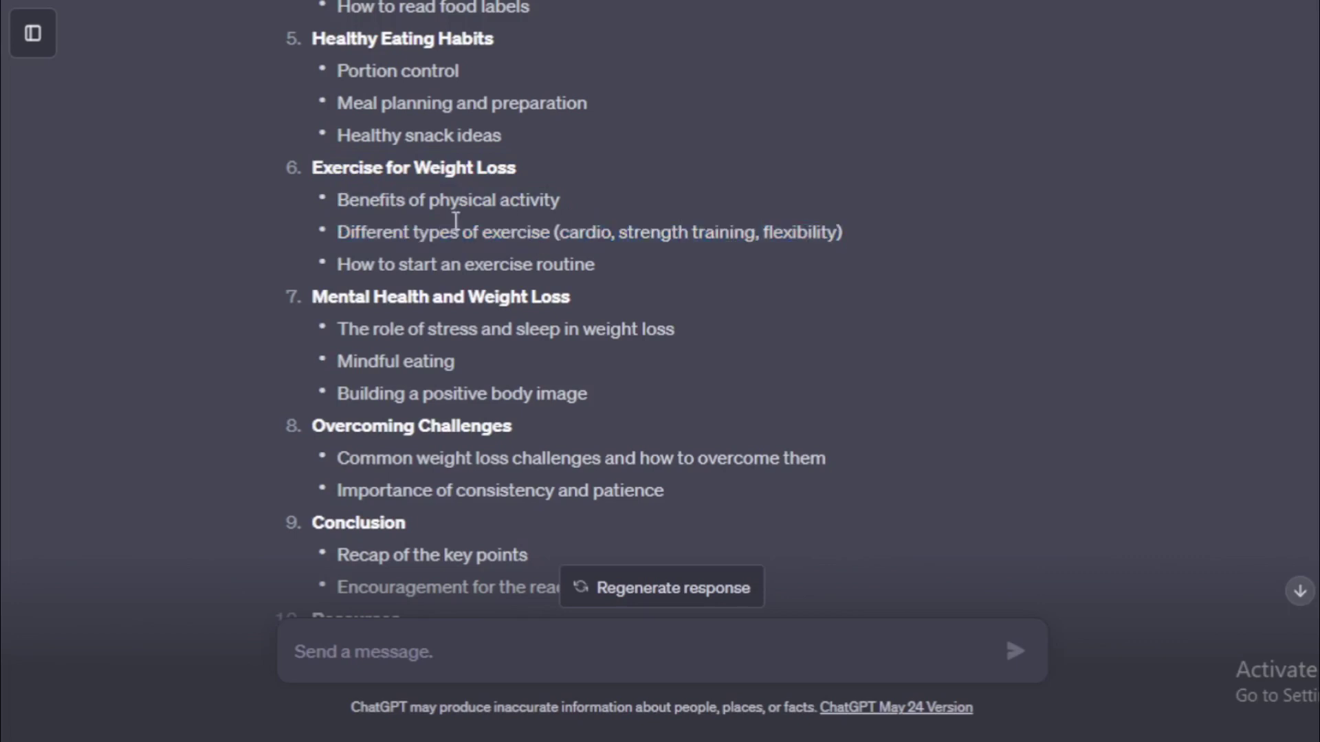
drag(342, 265, 602, 263)
click(395, 288)
drag(326, 288, 570, 291)
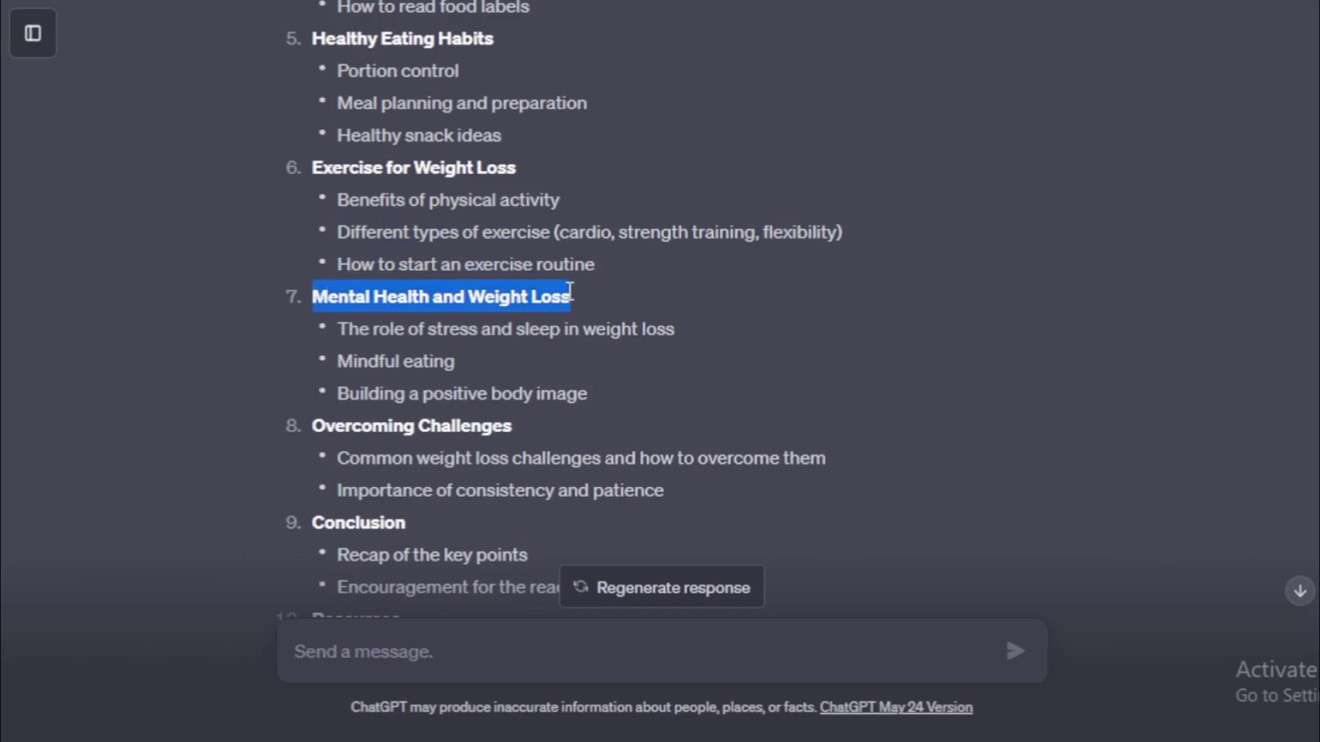
click(556, 287)
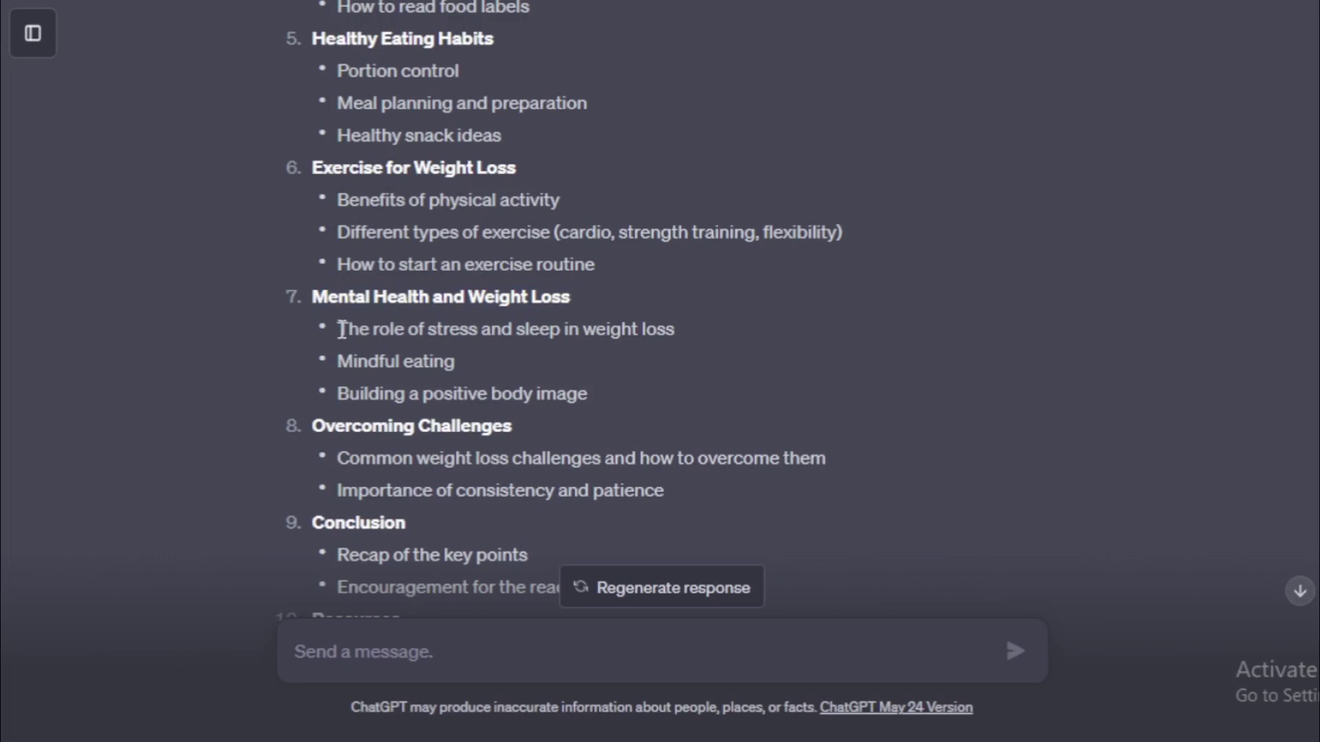
drag(341, 329, 682, 330)
click(506, 389)
drag(344, 356, 463, 353)
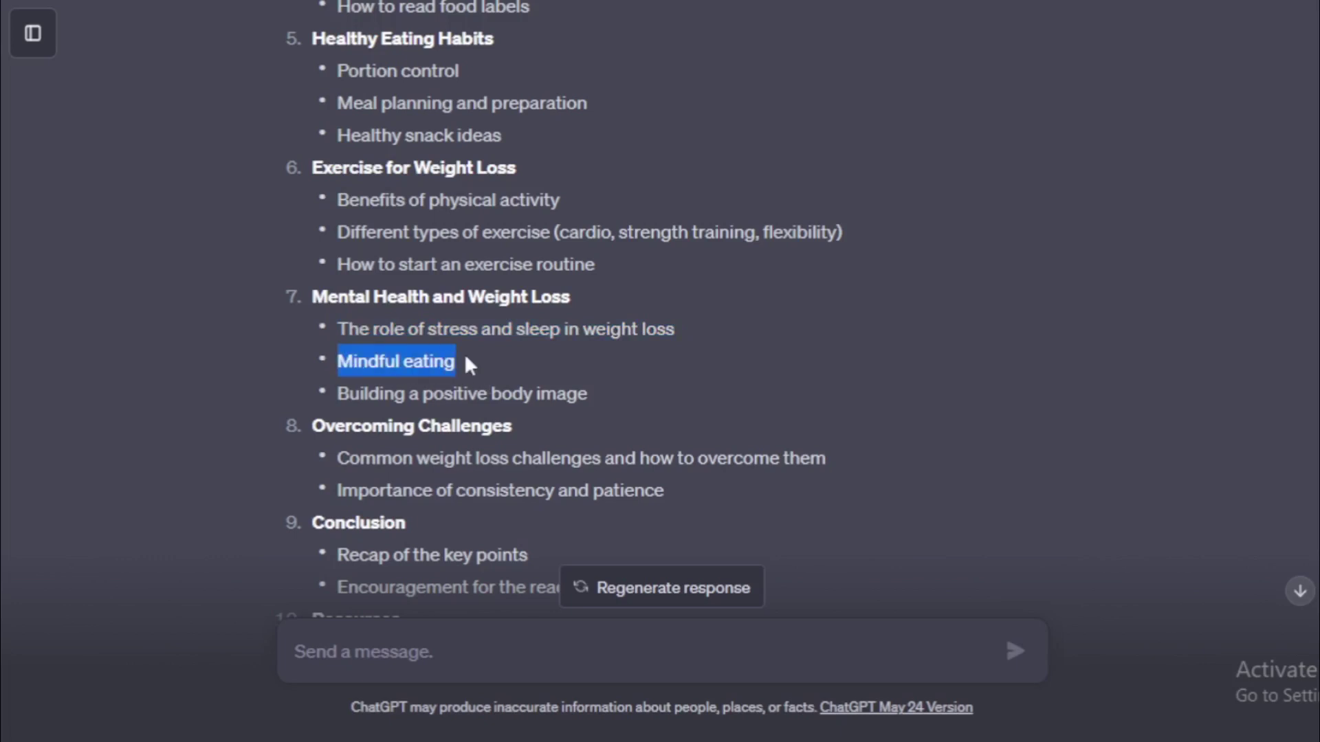
click(342, 391)
drag(341, 391, 589, 389)
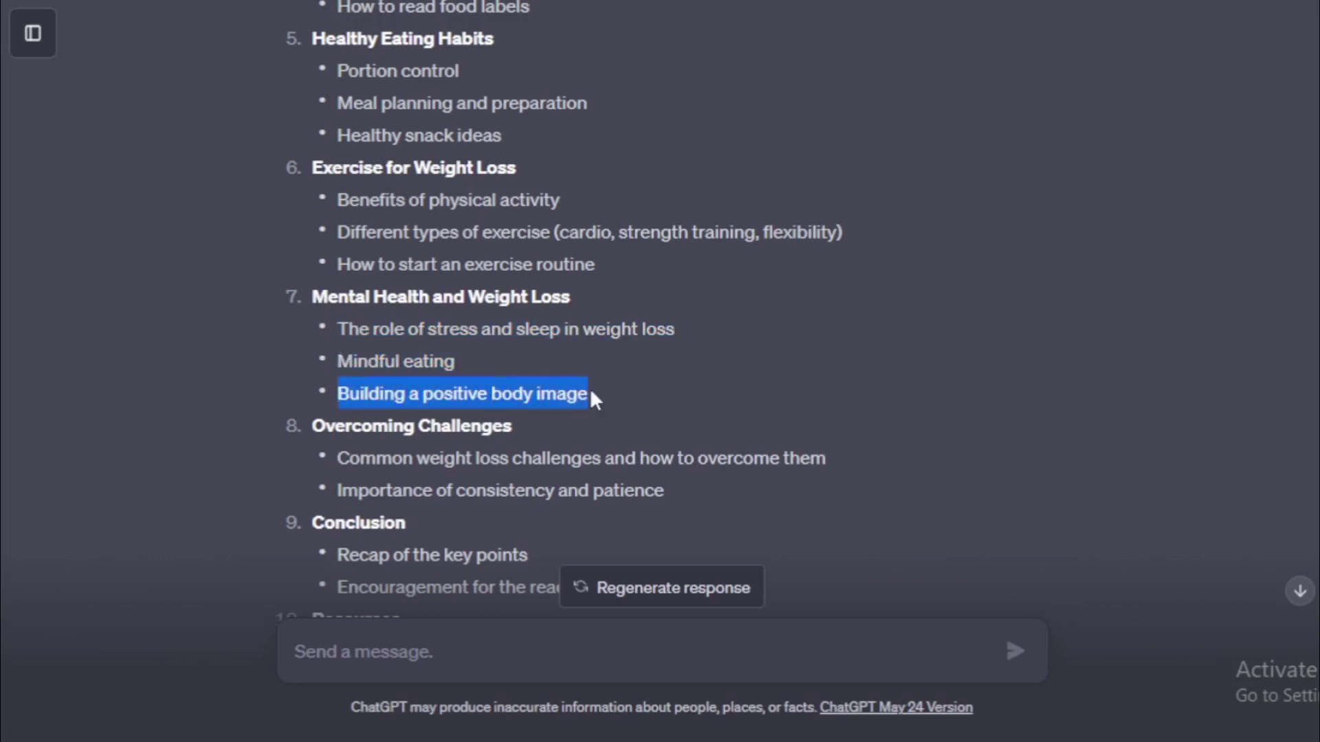
click(403, 392)
drag(312, 426, 546, 426)
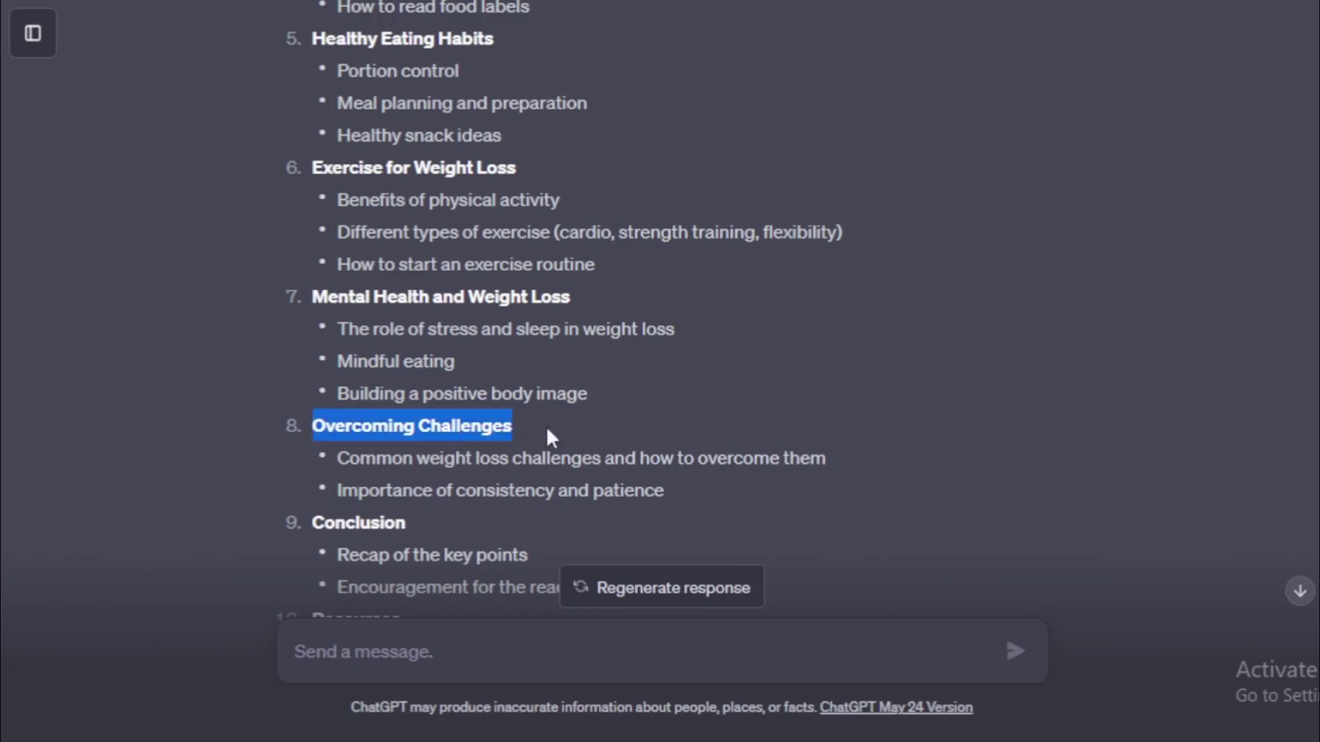
click(378, 446)
drag(339, 456, 820, 458)
click(611, 458)
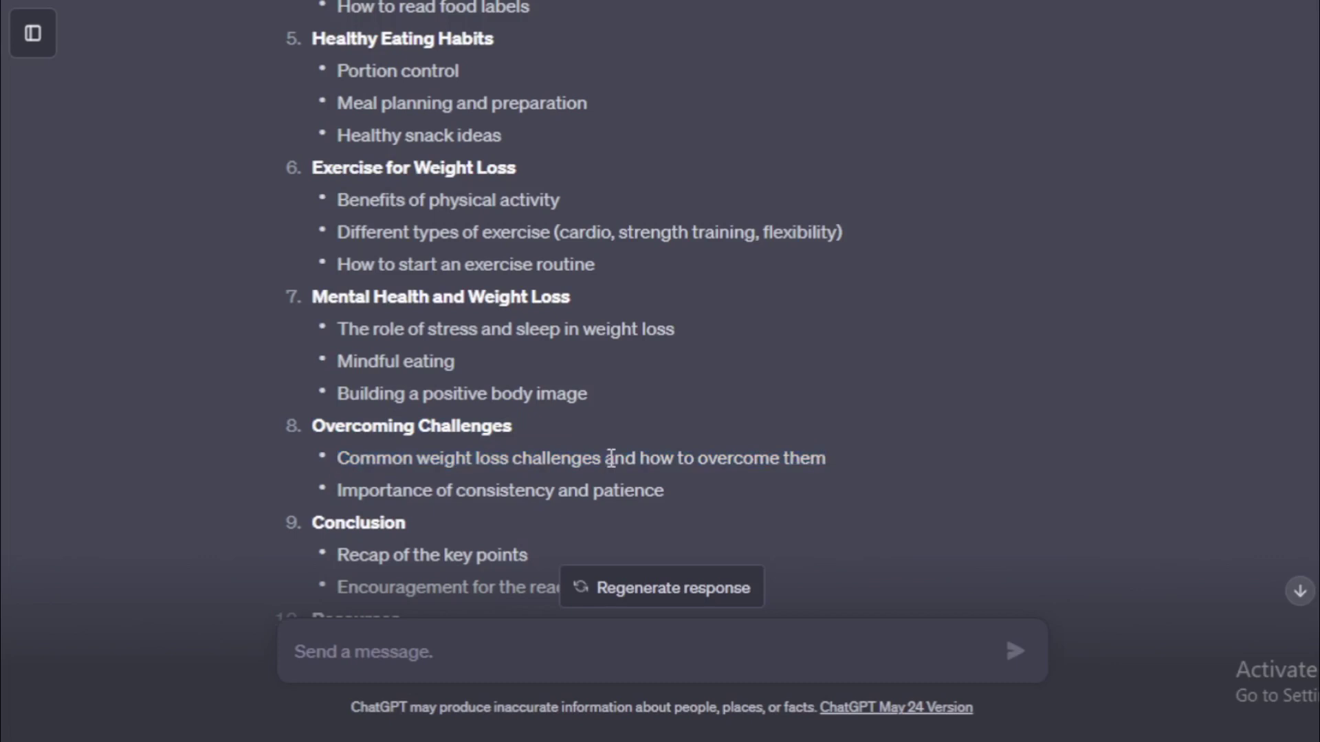
drag(340, 489, 668, 492)
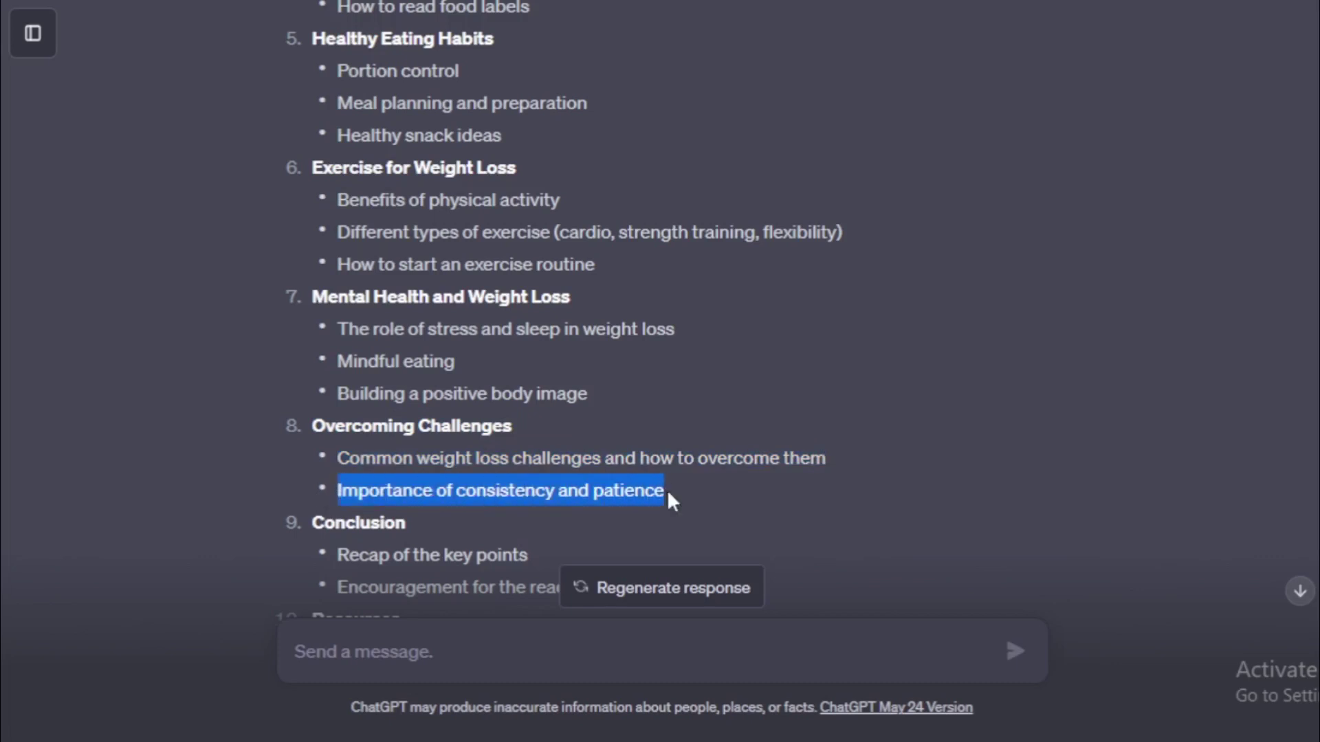
drag(315, 521, 406, 531)
click(330, 559)
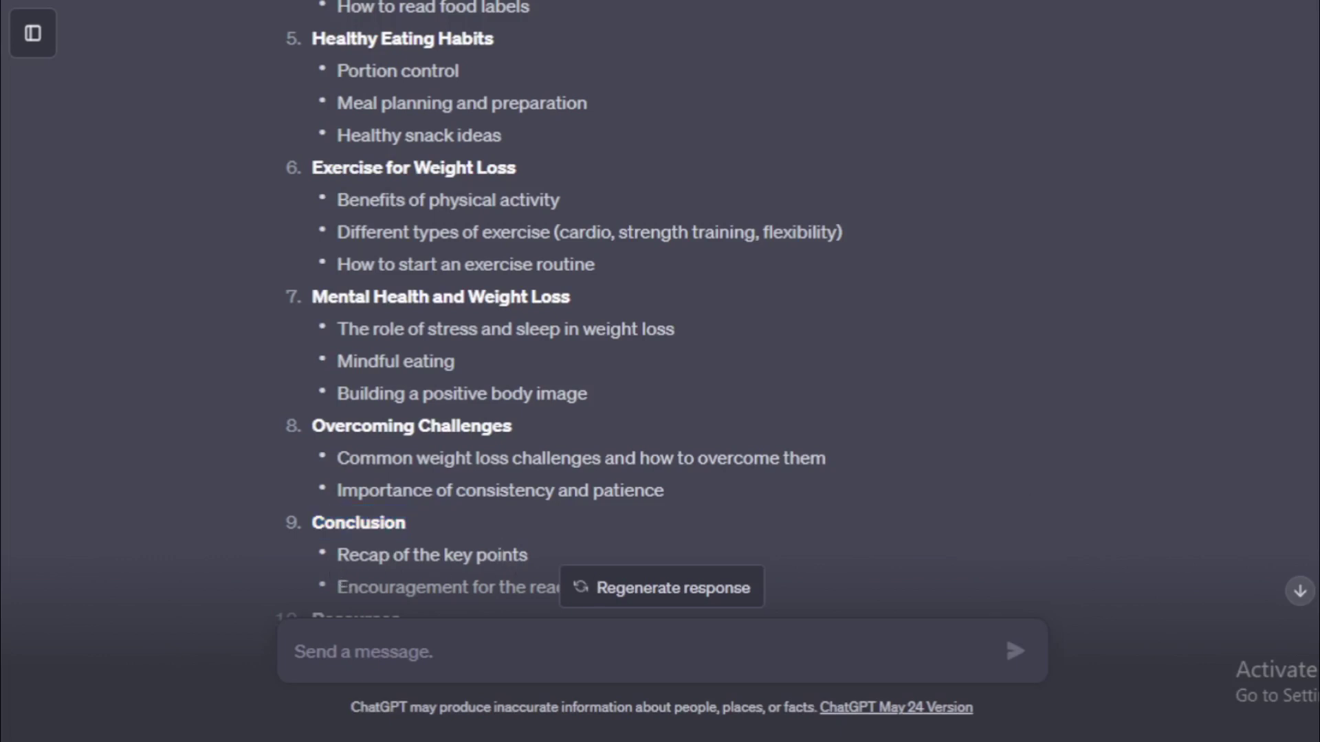
scroll(507, 456, down, 3)
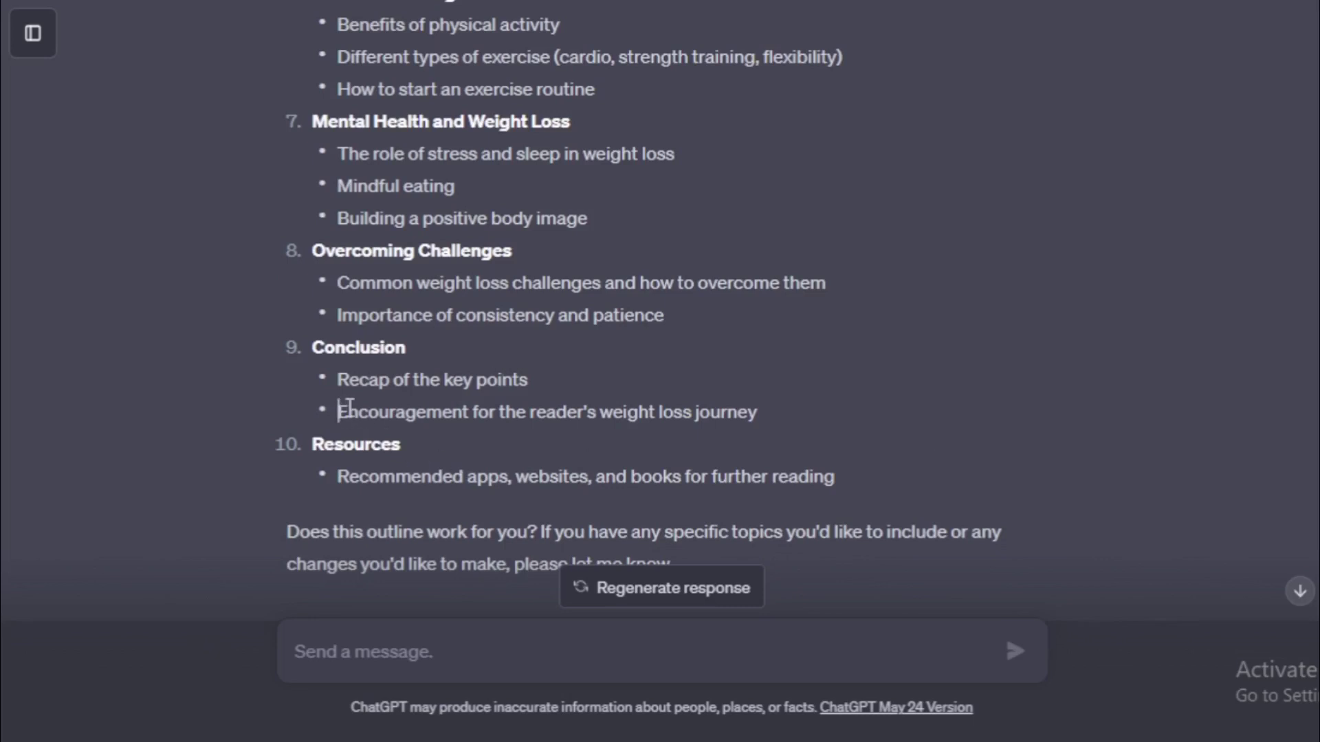
drag(349, 409, 755, 402)
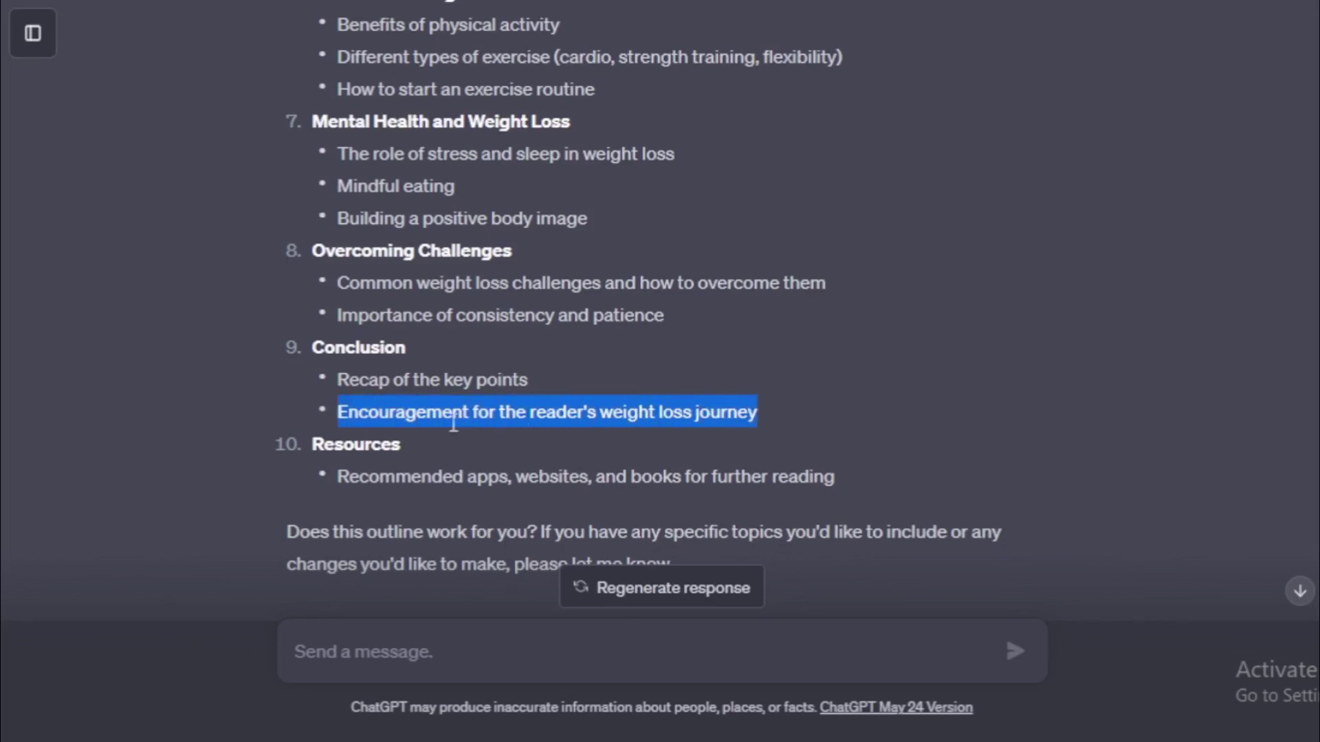
click(322, 440)
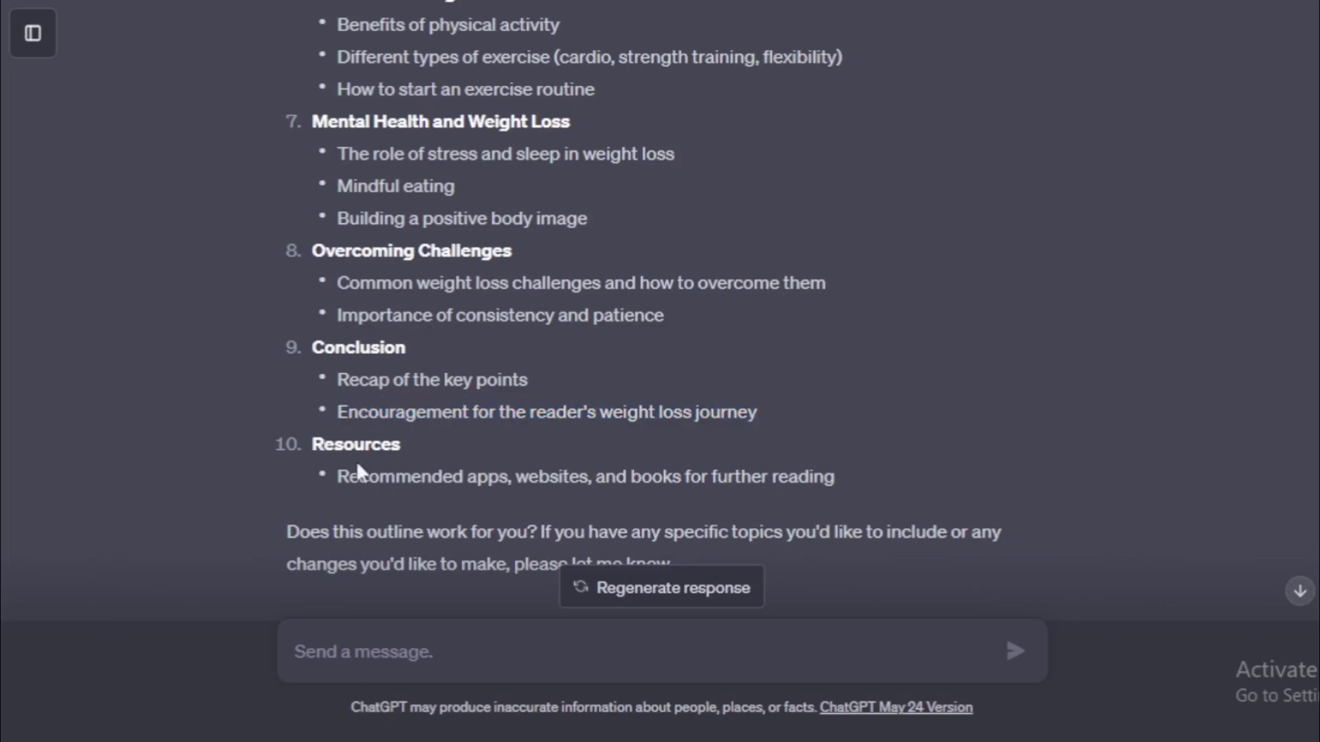
drag(339, 470, 854, 469)
click(837, 466)
drag(290, 528, 710, 548)
click(824, 569)
scroll(660, 275, down, 2)
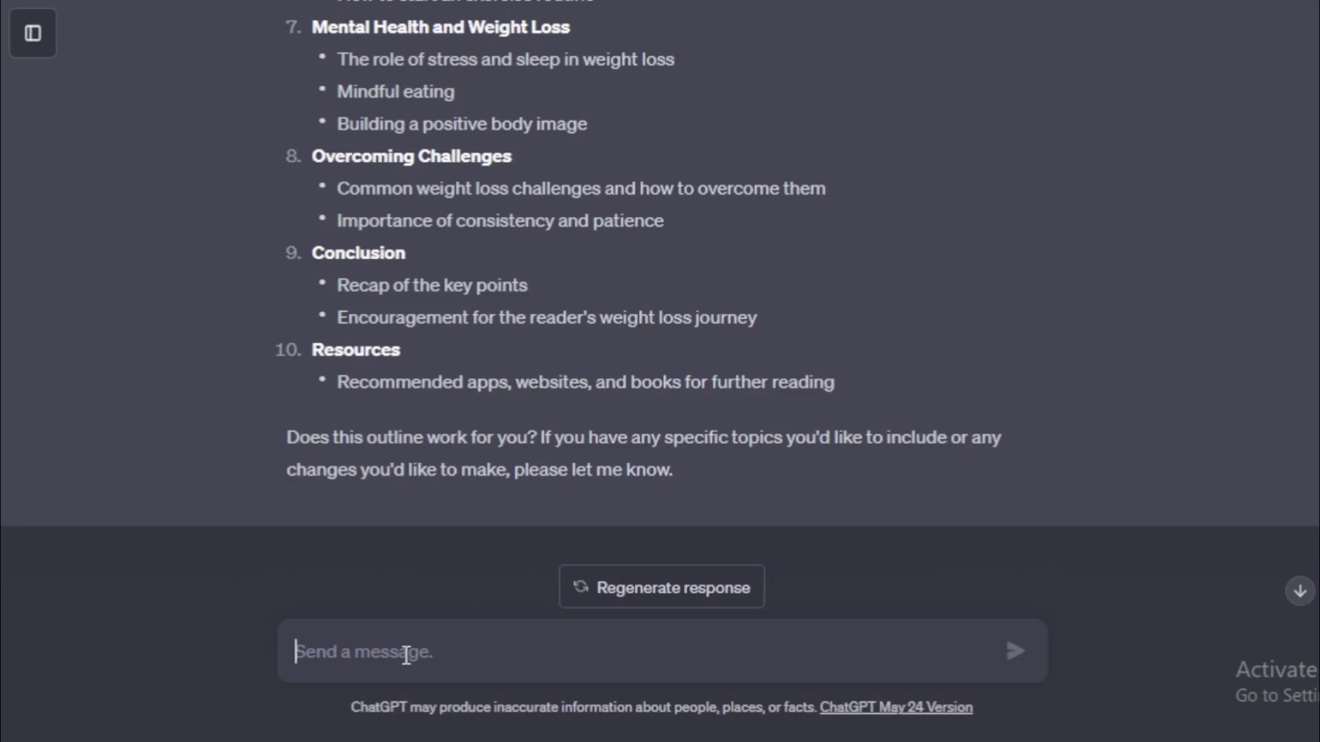
Send 'Keep going' and review the reply fleshing out all ten eBook sections.
text(Keep going)
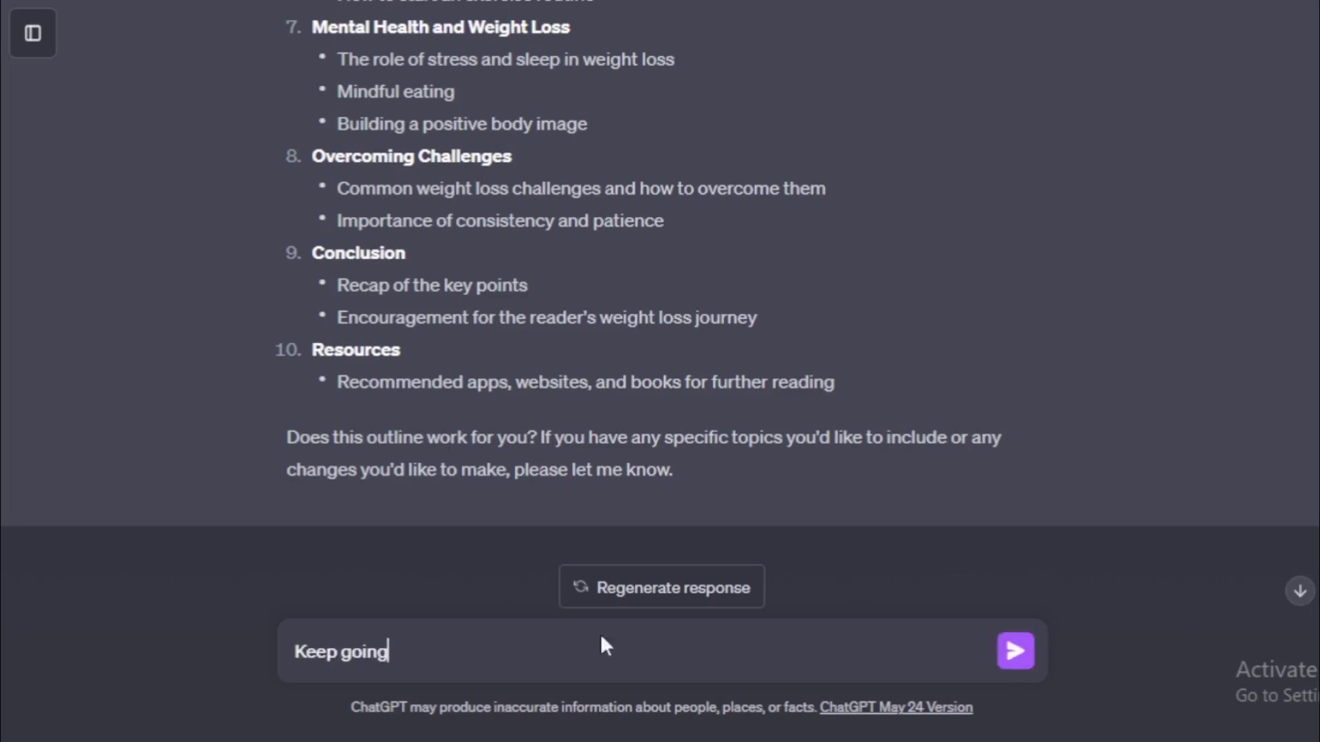
click(1019, 651)
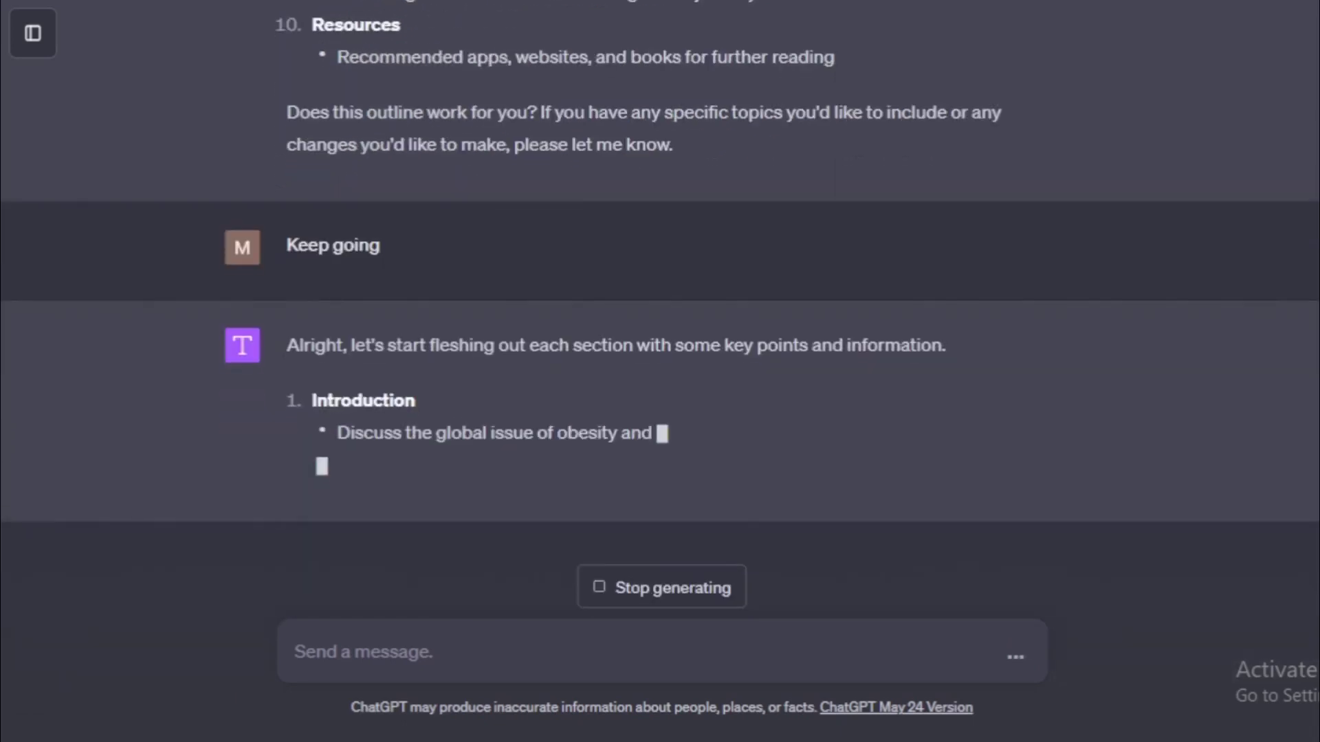
drag(286, 280, 946, 174)
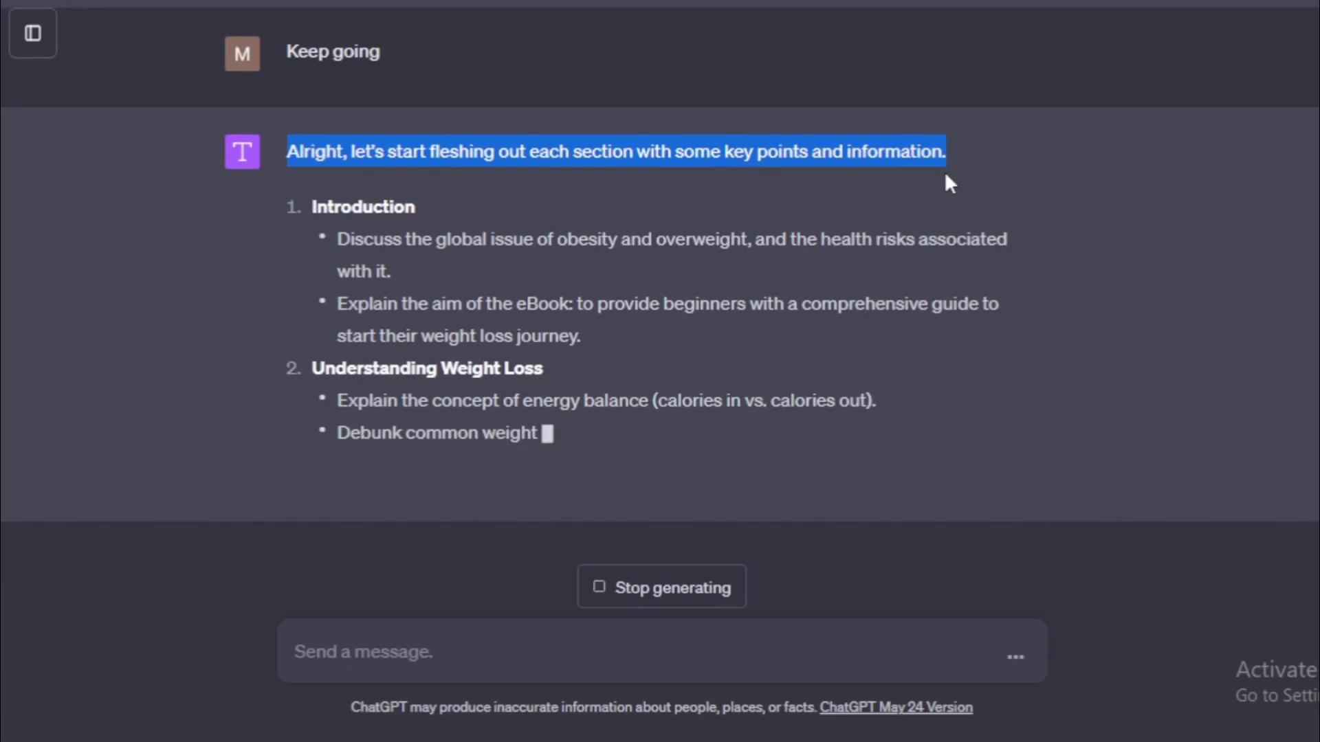
click(942, 183)
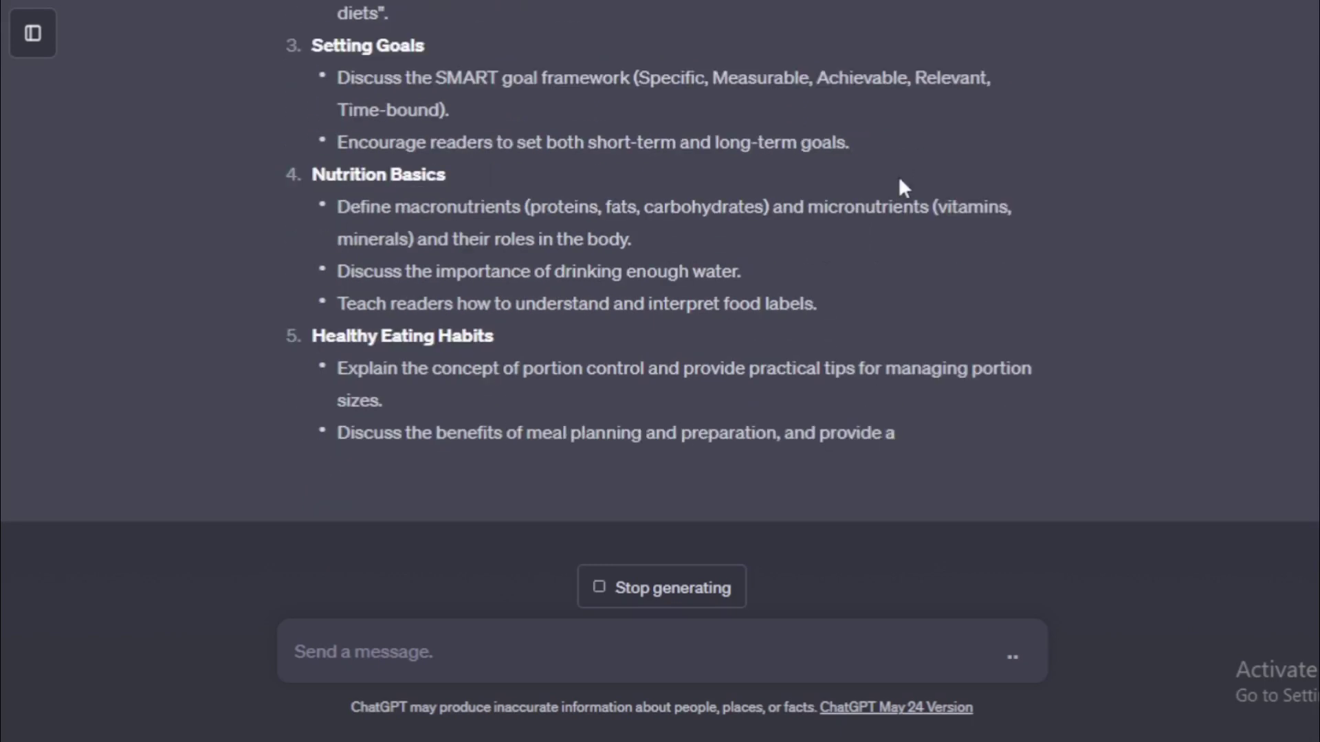
scroll(1315, 299, up, 15)
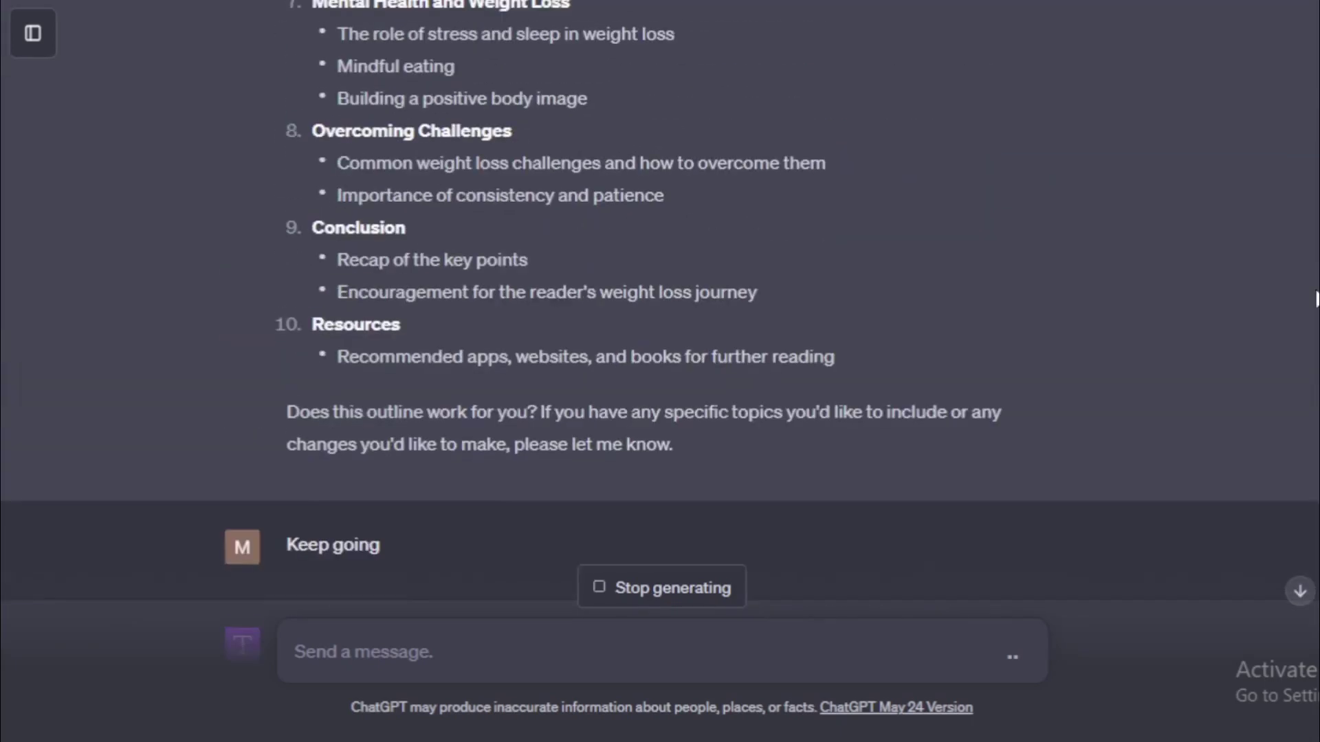
drag(1316, 299, 1245, 675)
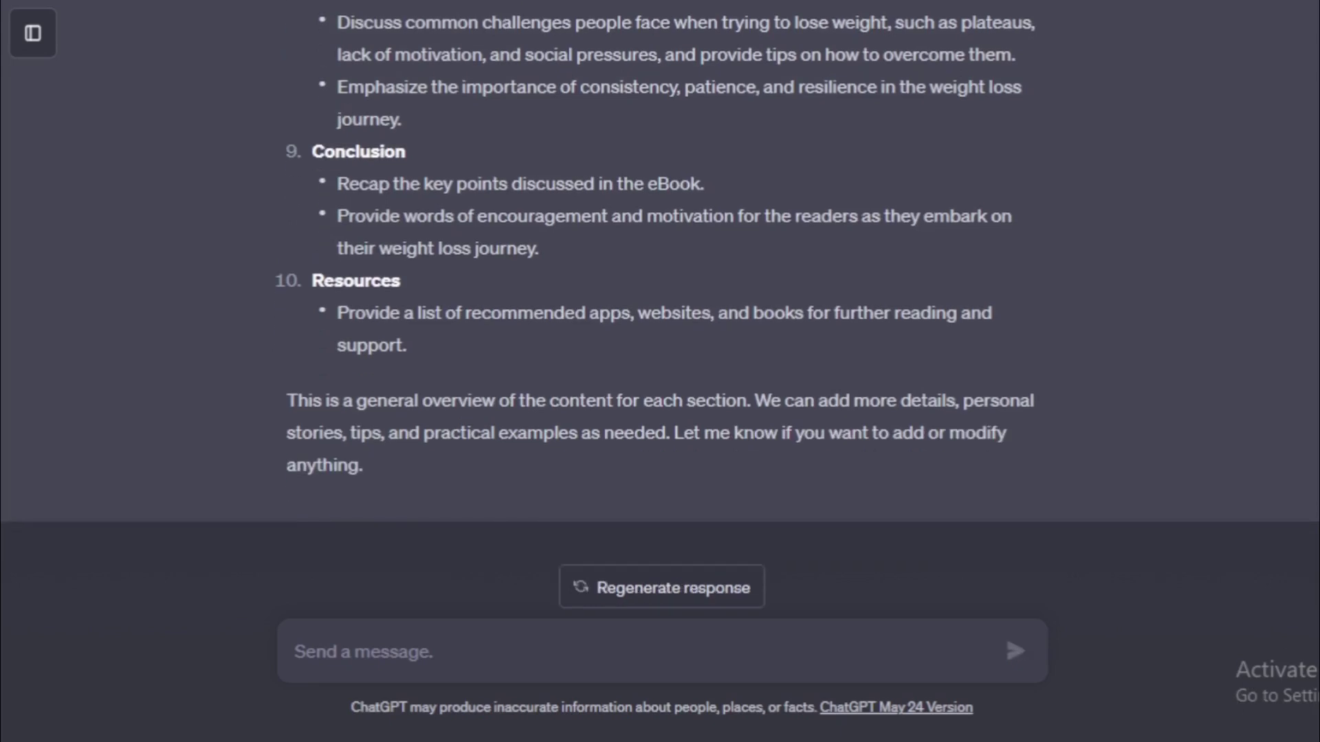
Send 'Keep going' again so ChatGPT starts the full-prose Introduction.
text(Keep going)
key(Return)
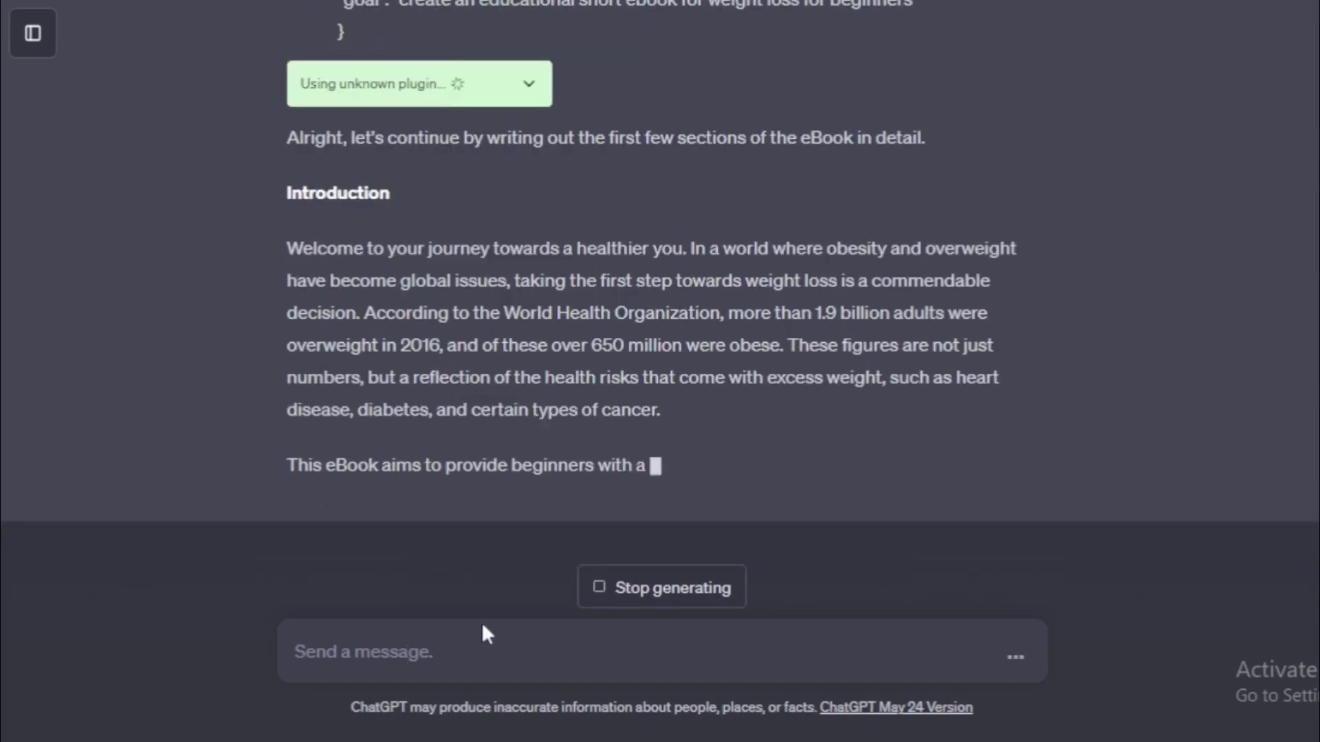
Review the Introduction heading and bullets, then the Understanding Weight Loss heading, as the reply streams.
scroll(487, 634, up, 10)
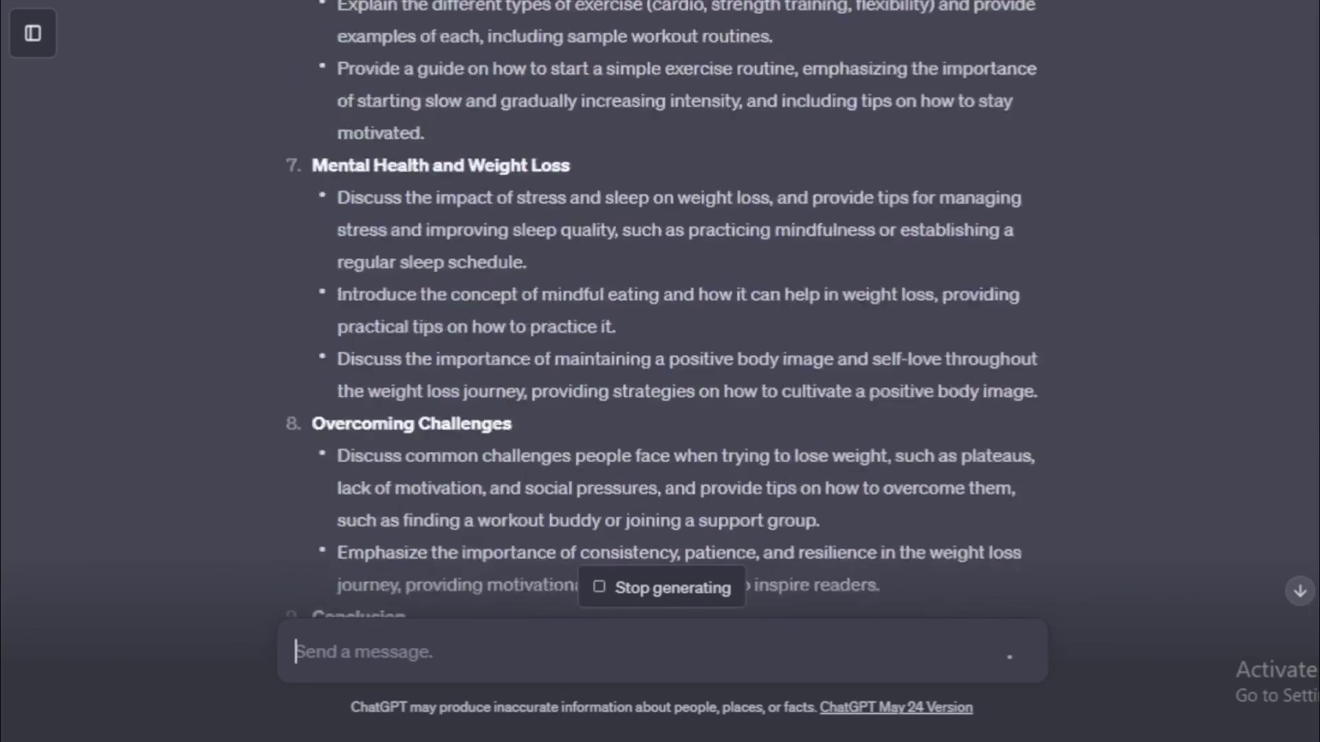
scroll(659, 309, up, 15)
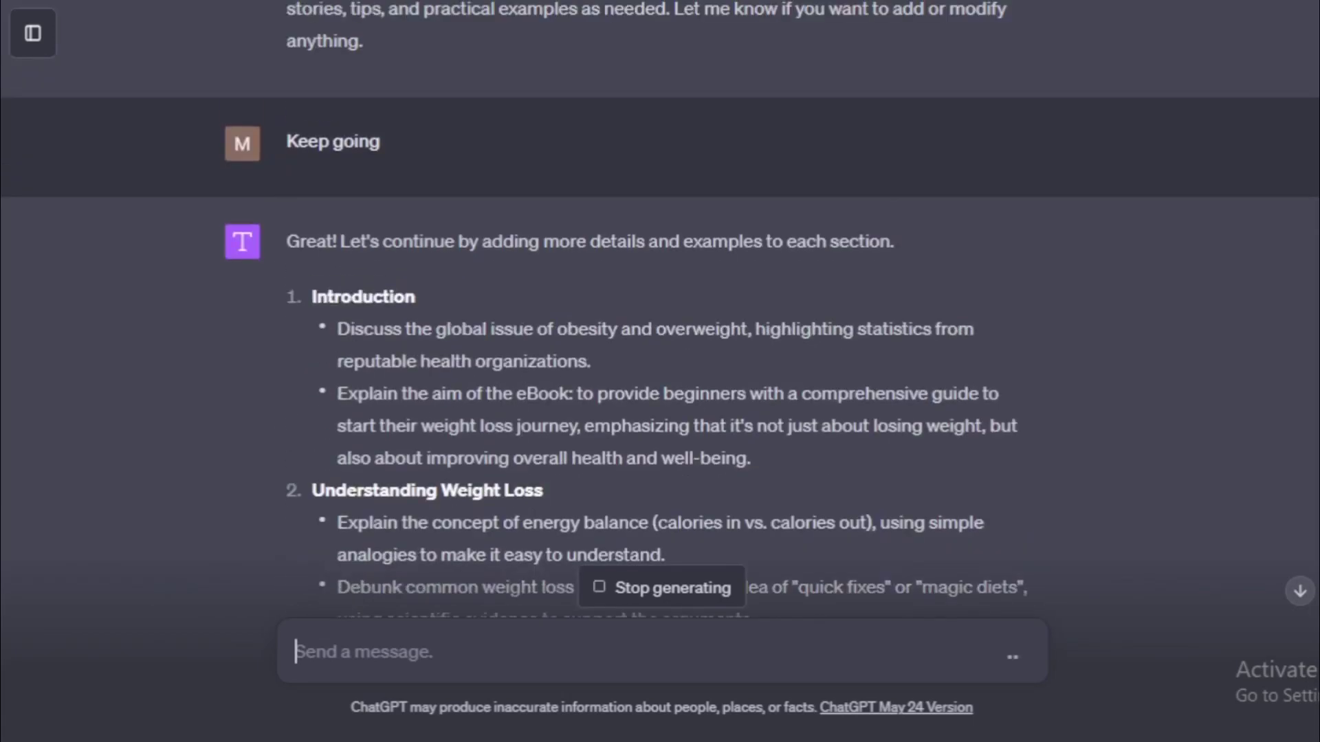
drag(313, 296, 425, 295)
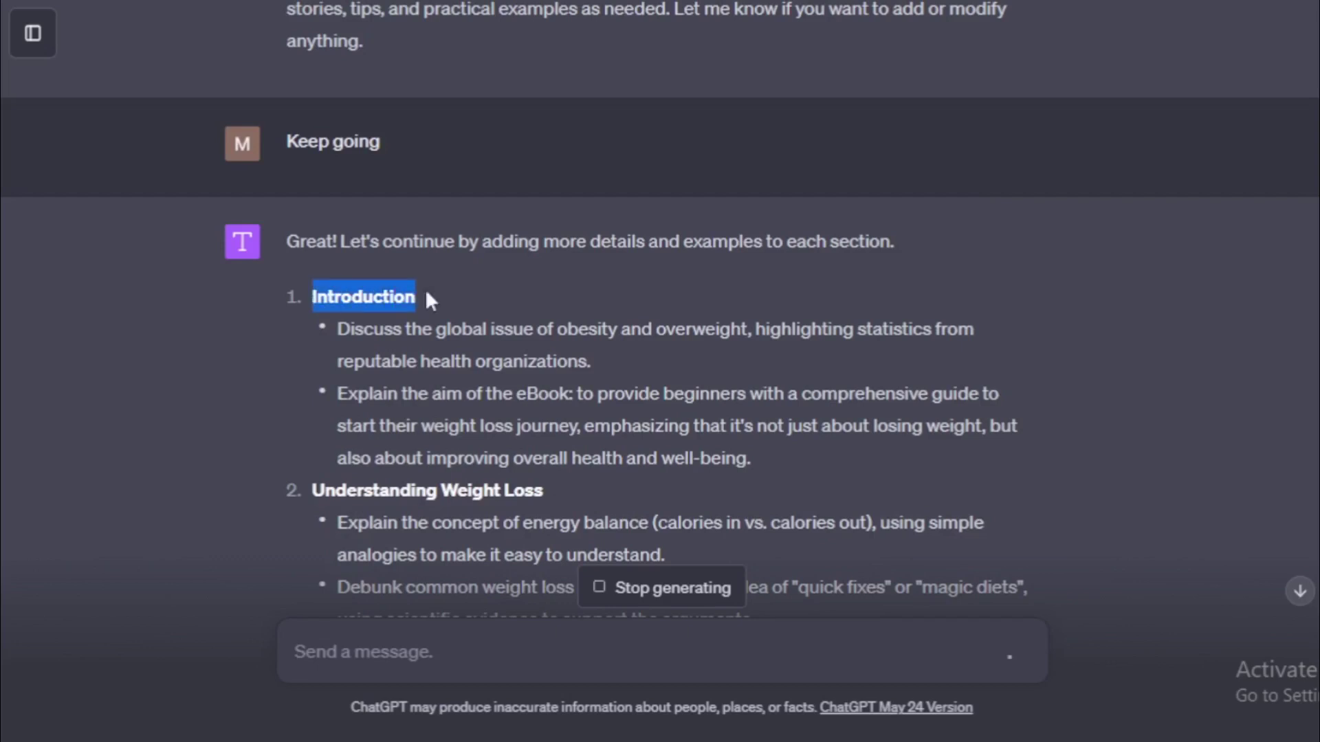
click(340, 321)
drag(339, 323, 770, 455)
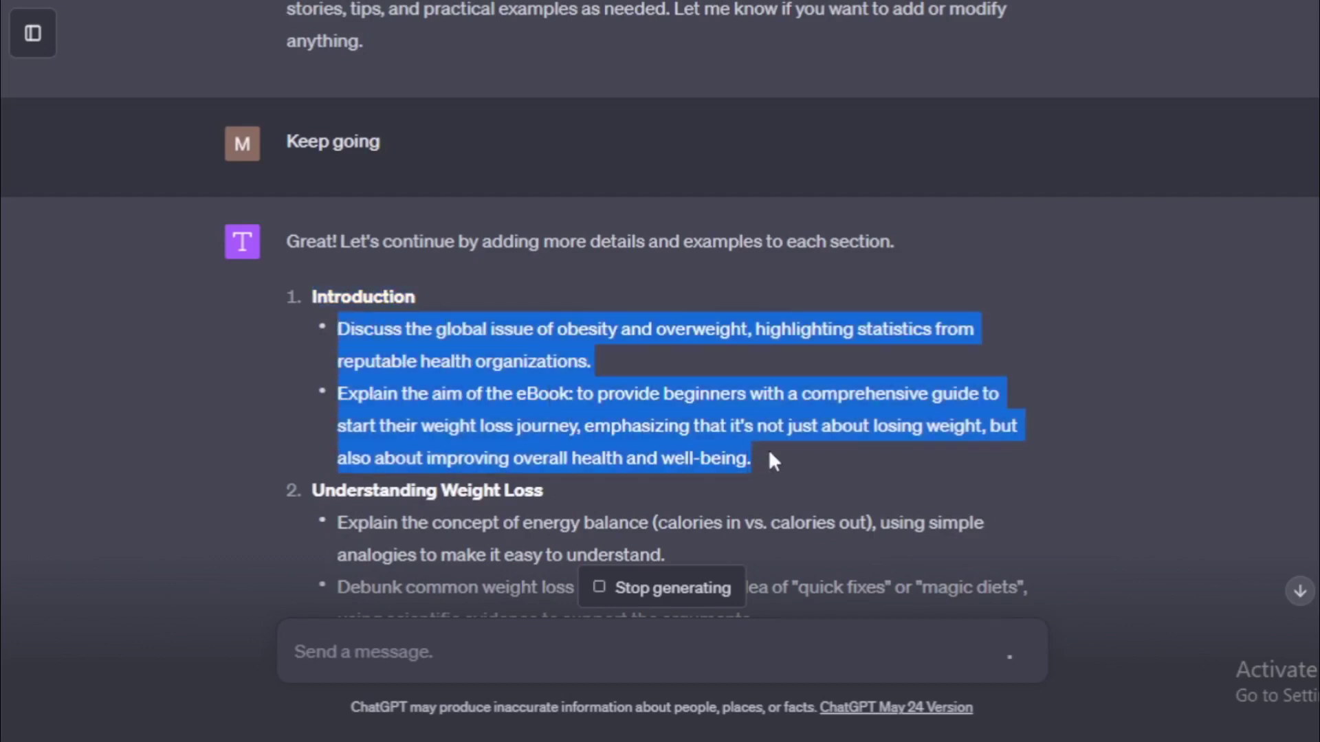
click(553, 381)
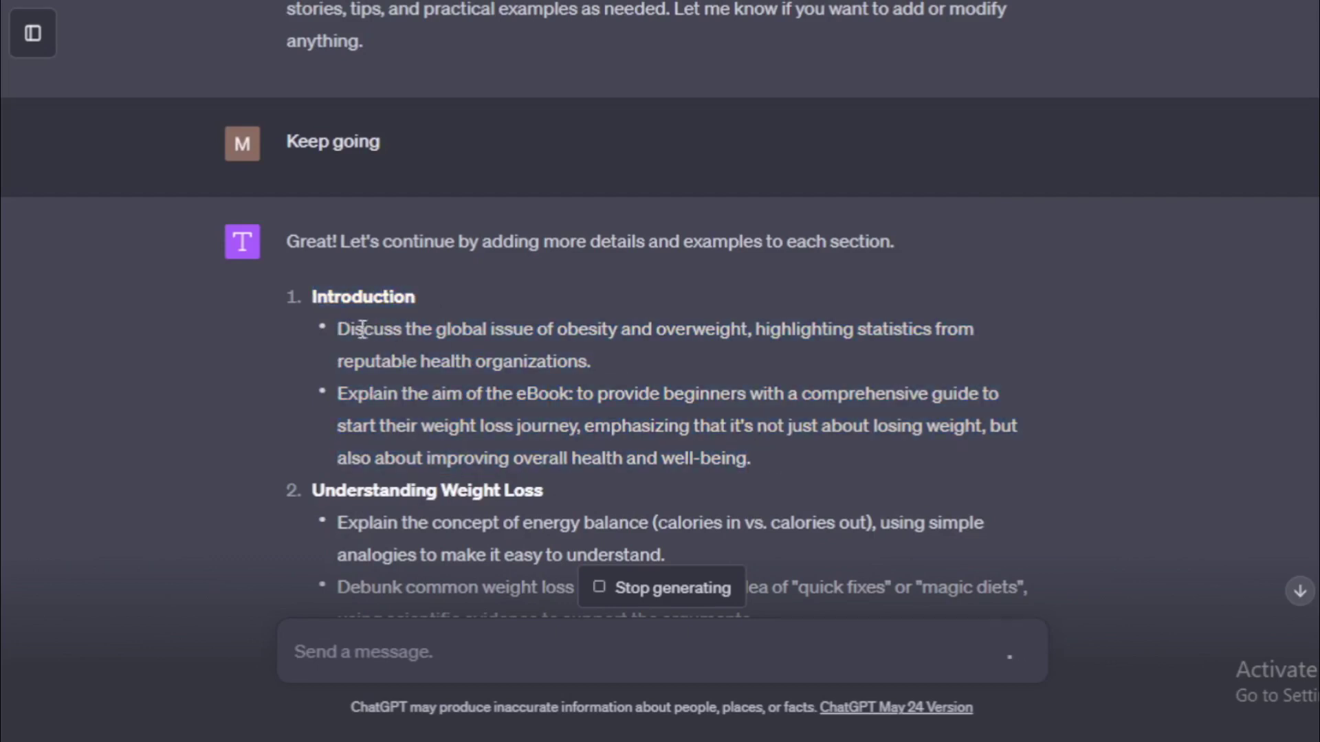
mouse_move(342, 324)
mouse_down()
mouse_move(551, 341)
mouse_move(758, 464)
mouse_up()
drag(316, 479, 549, 484)
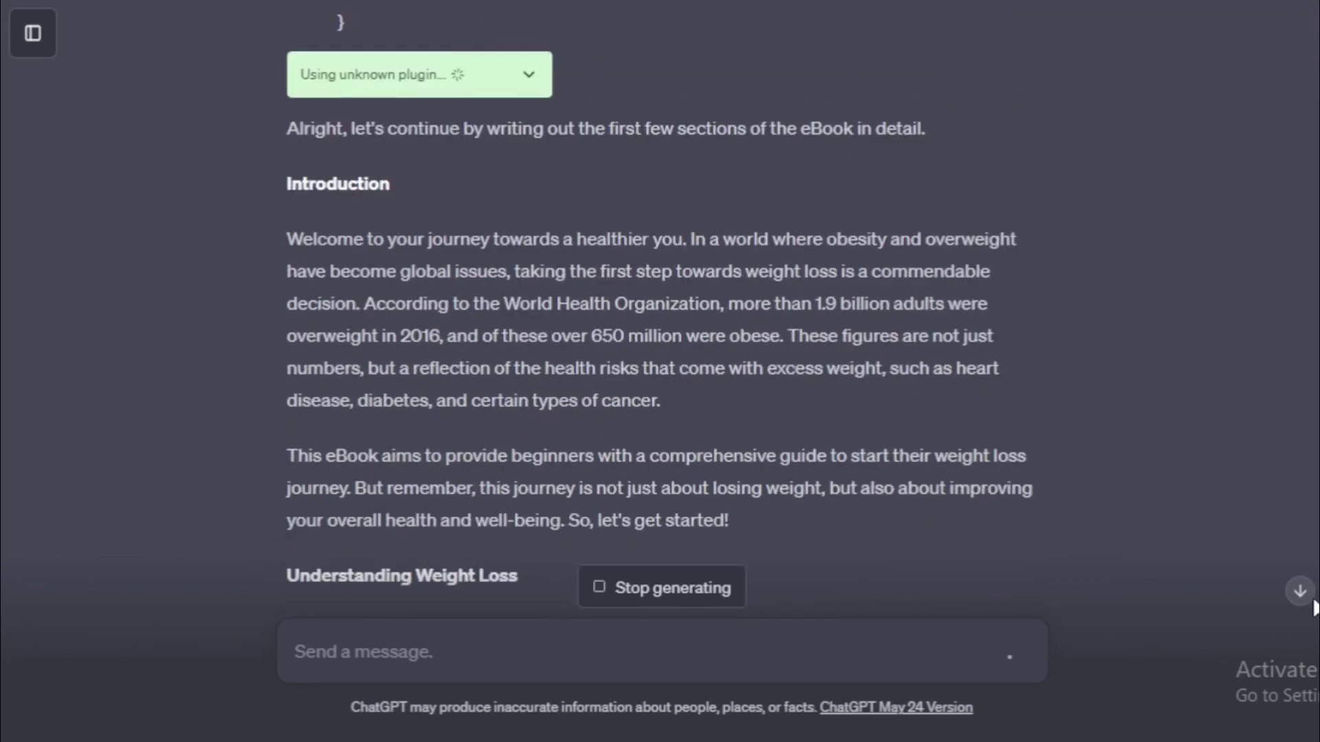
Read the two Introduction paragraphs, then scroll down to the reply's end at Setting Goals.
drag(290, 176, 388, 183)
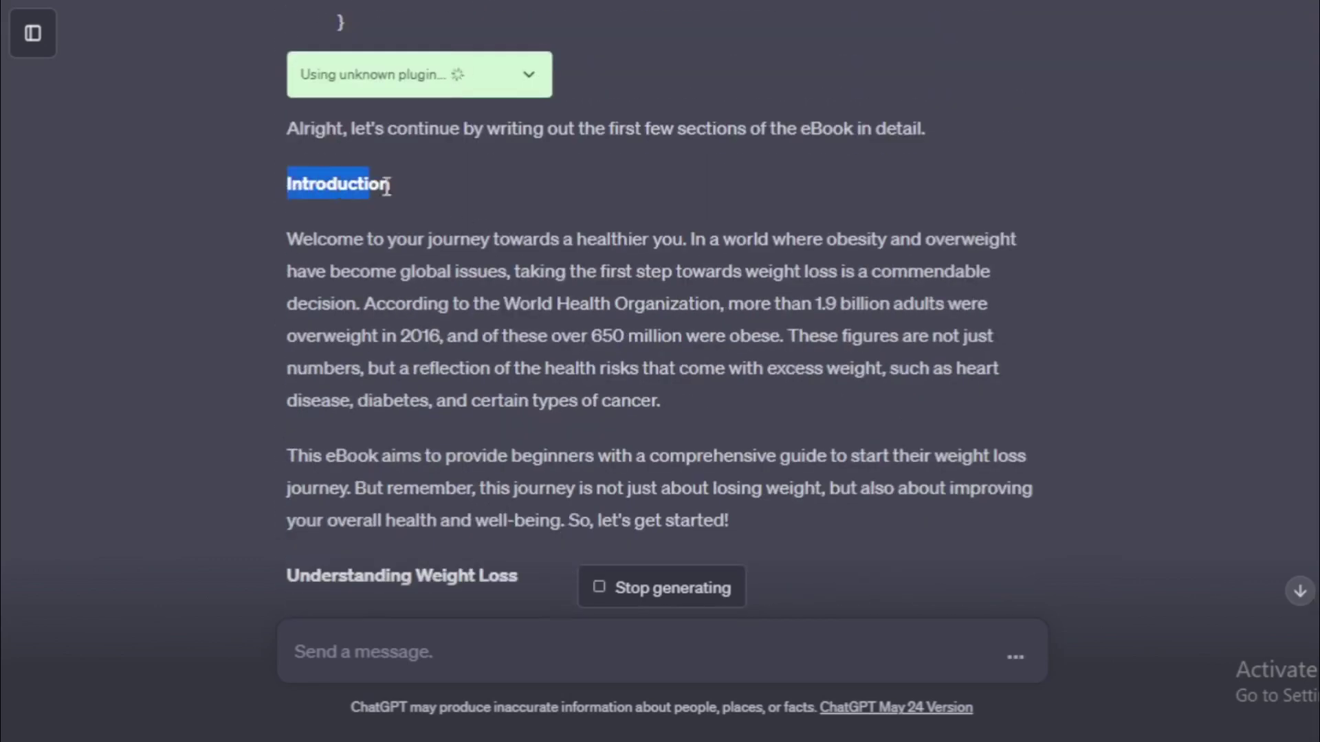
click(400, 184)
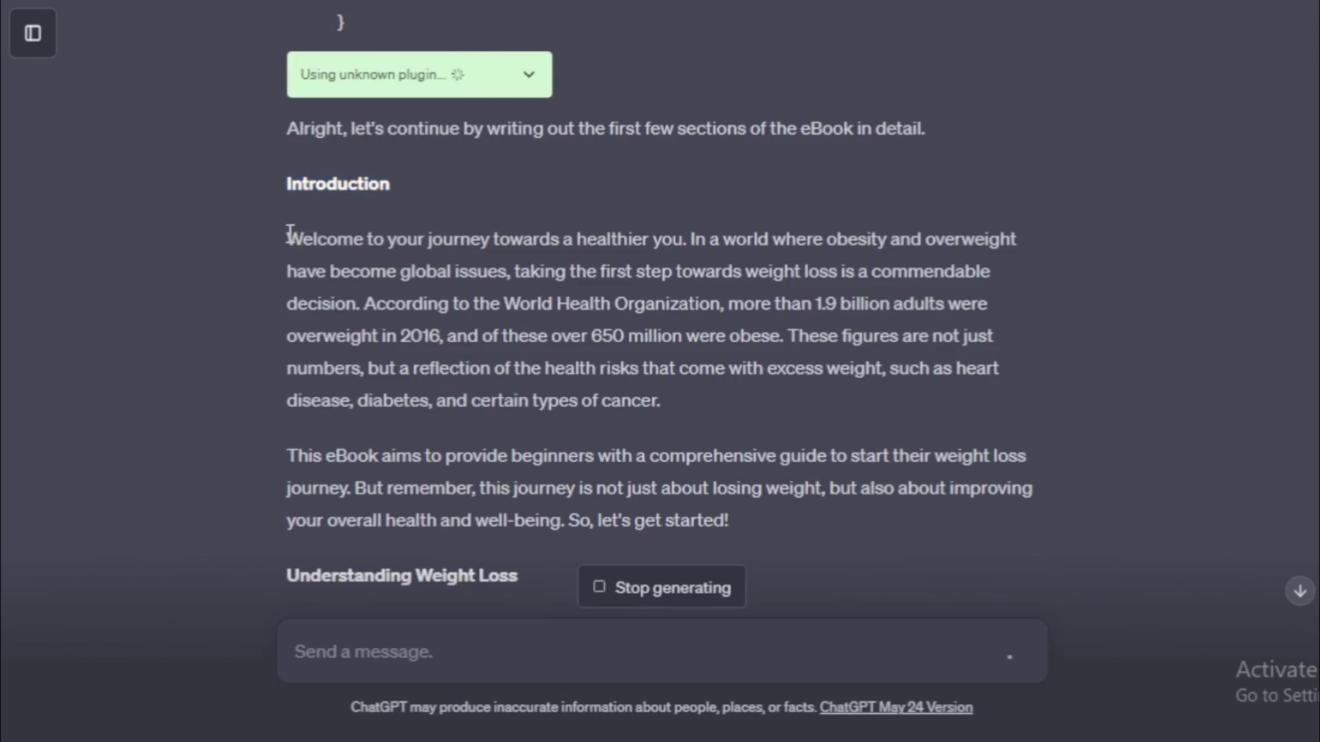
mouse_move(289, 237)
mouse_down()
mouse_move(560, 371)
mouse_move(648, 385)
mouse_move(736, 519)
mouse_up()
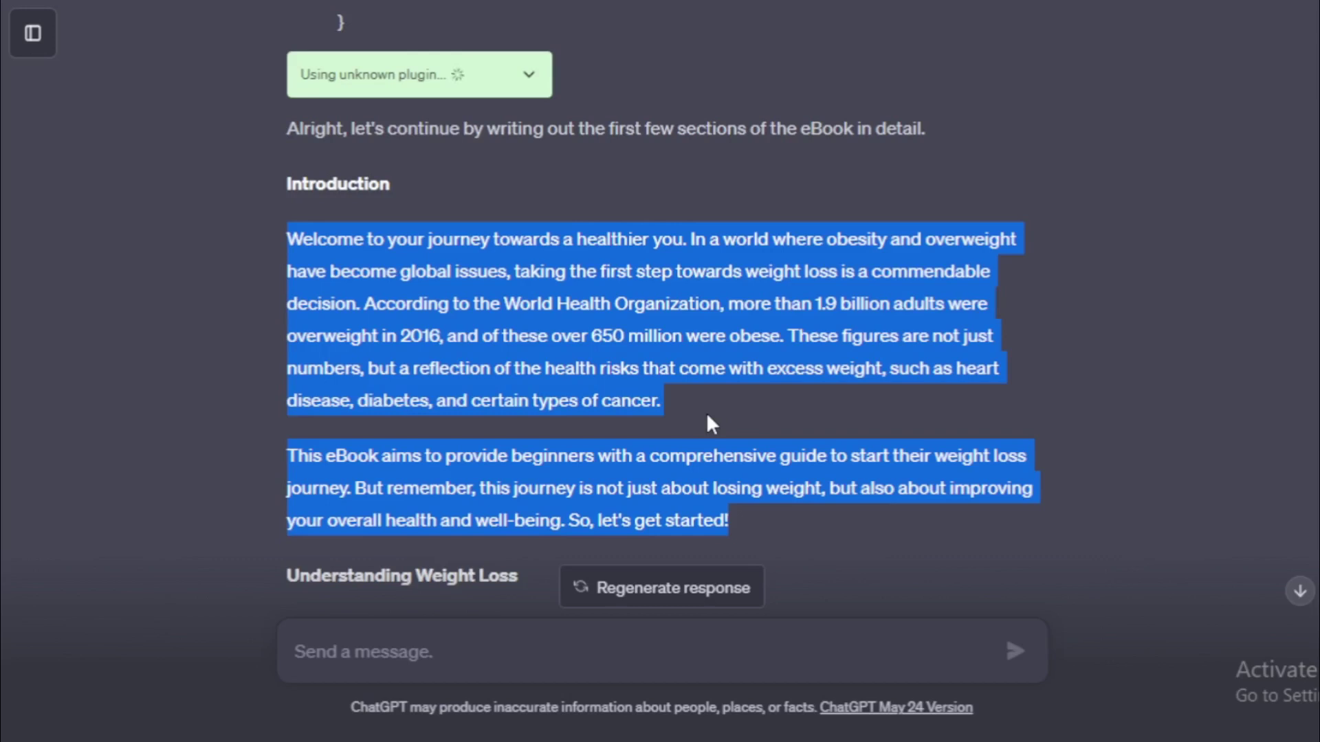
click(706, 411)
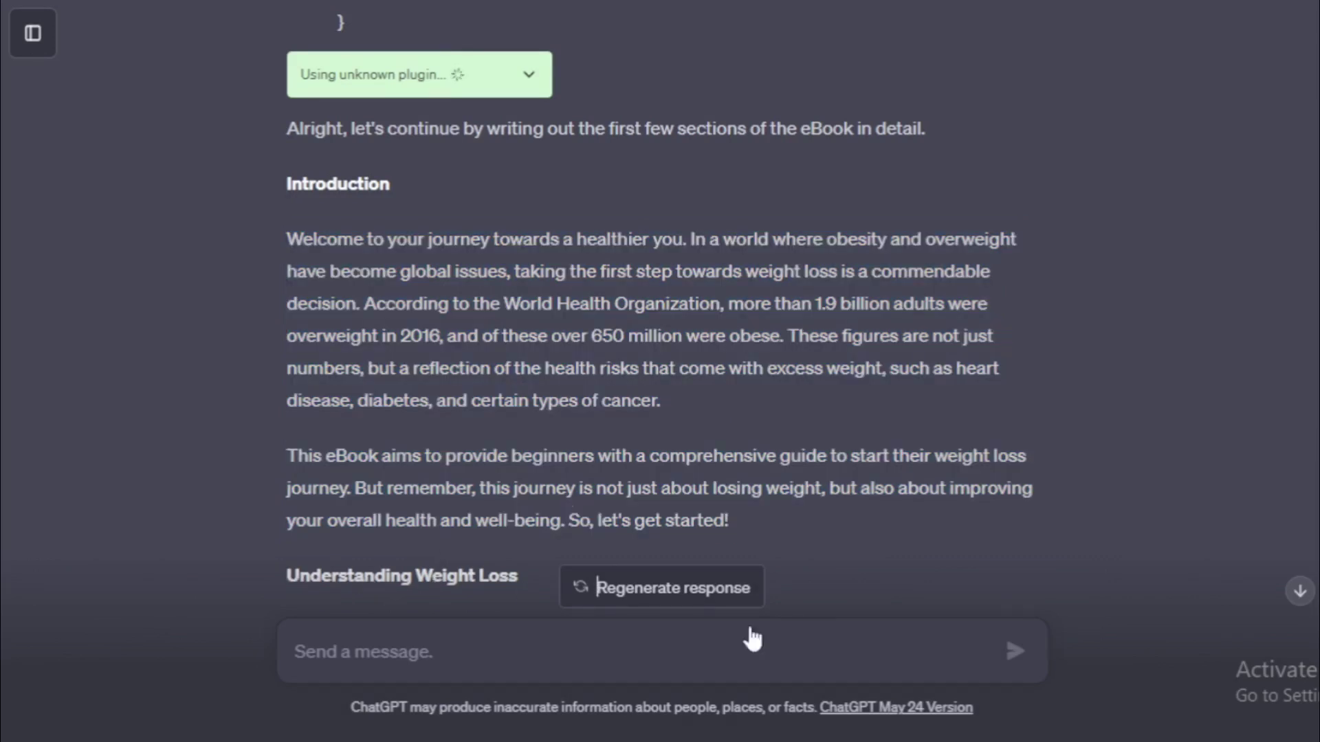
scroll(1004, 632, down, 3)
scroll(597, 588, down, 8)
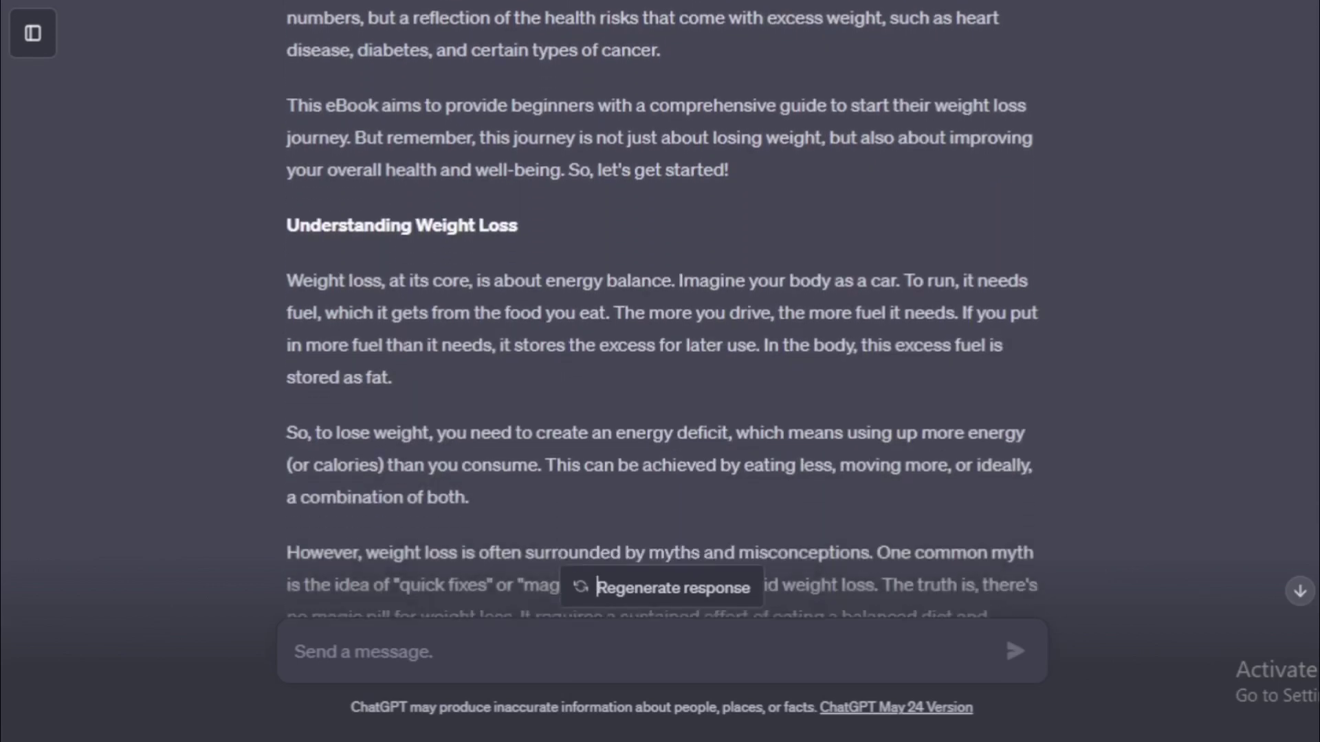
scroll(597, 588, down, 5)
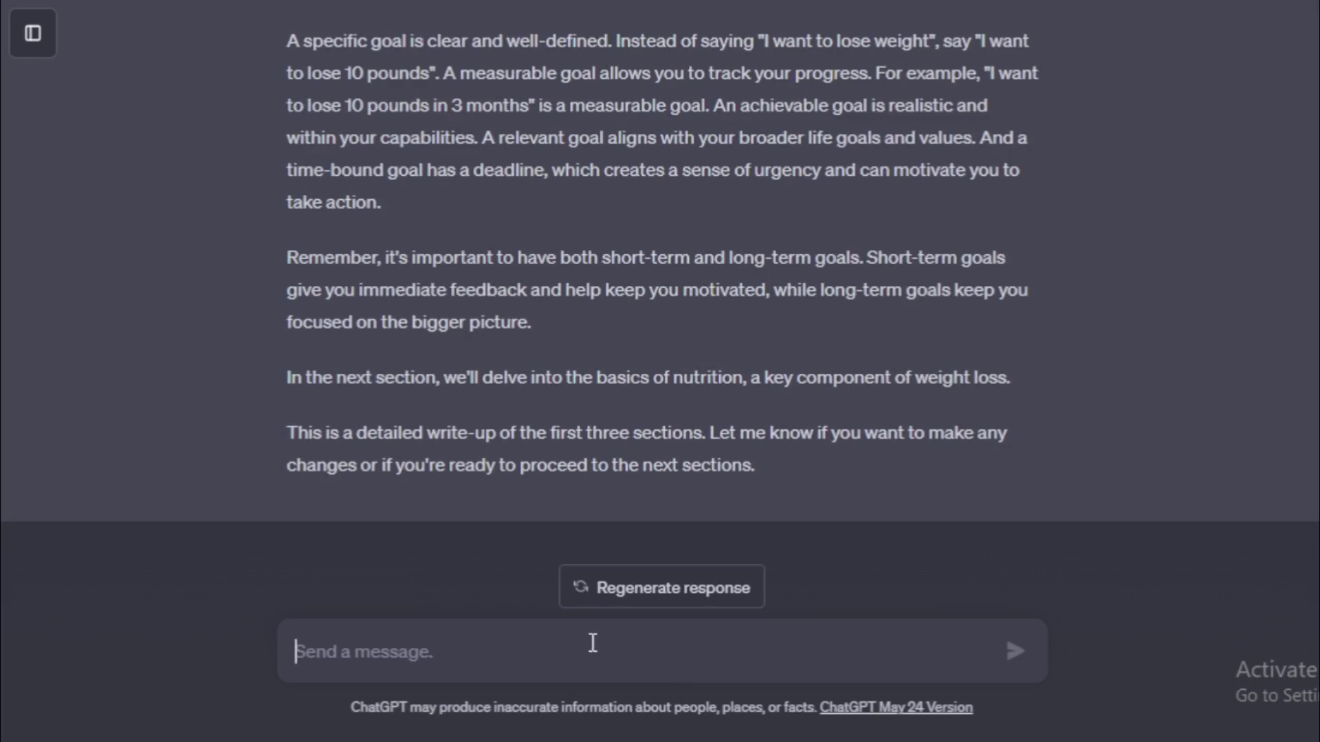
Send 'Keep going' so ChatGPT writes the Nutrition and Healthy Eating Habits sections.
text(keep)
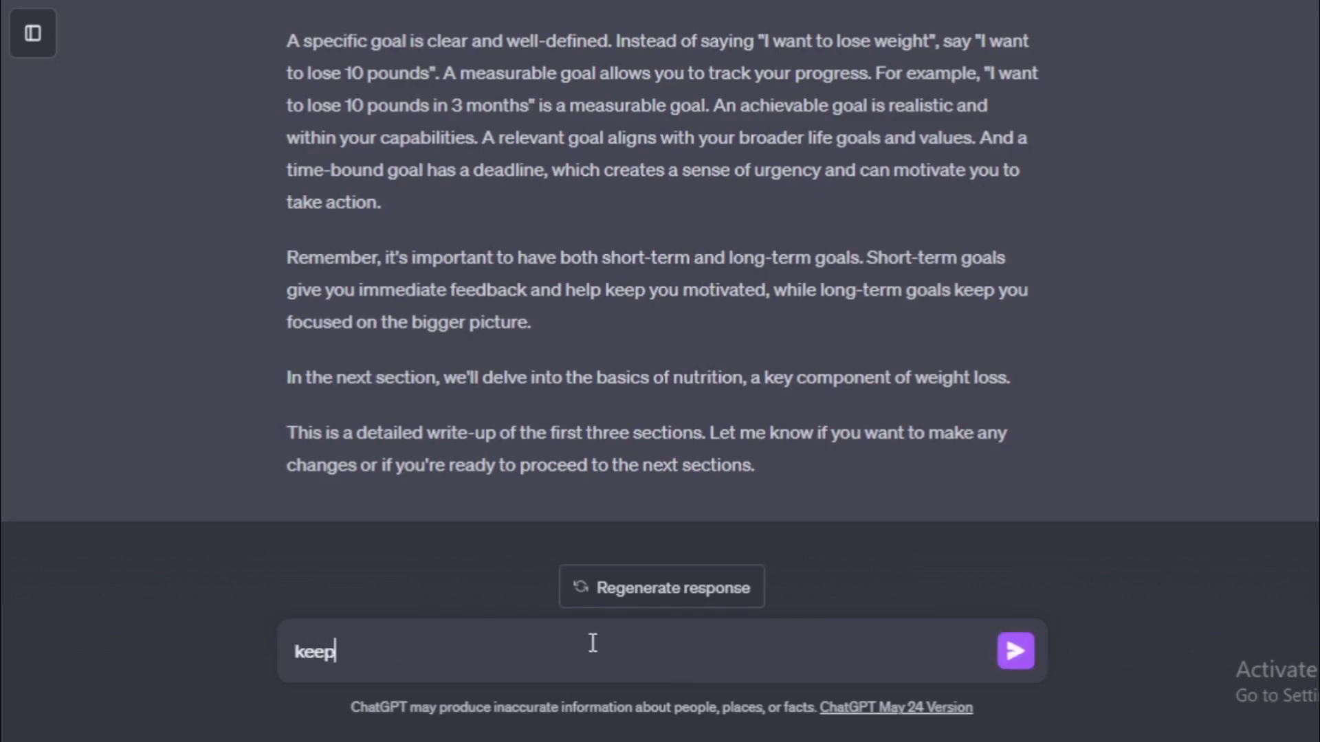
key(BackSpace)
key(BackSpace)
key(BackSpace)
text(Keep going)
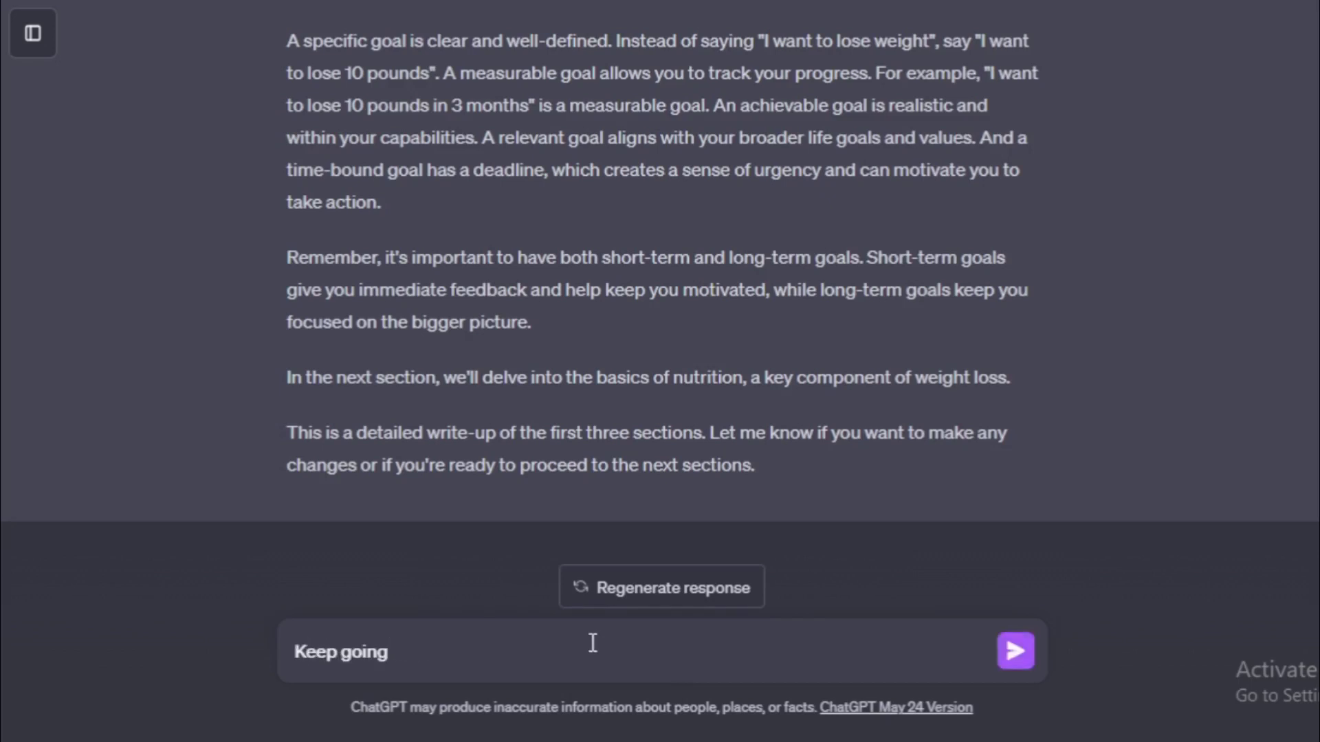
key(Return)
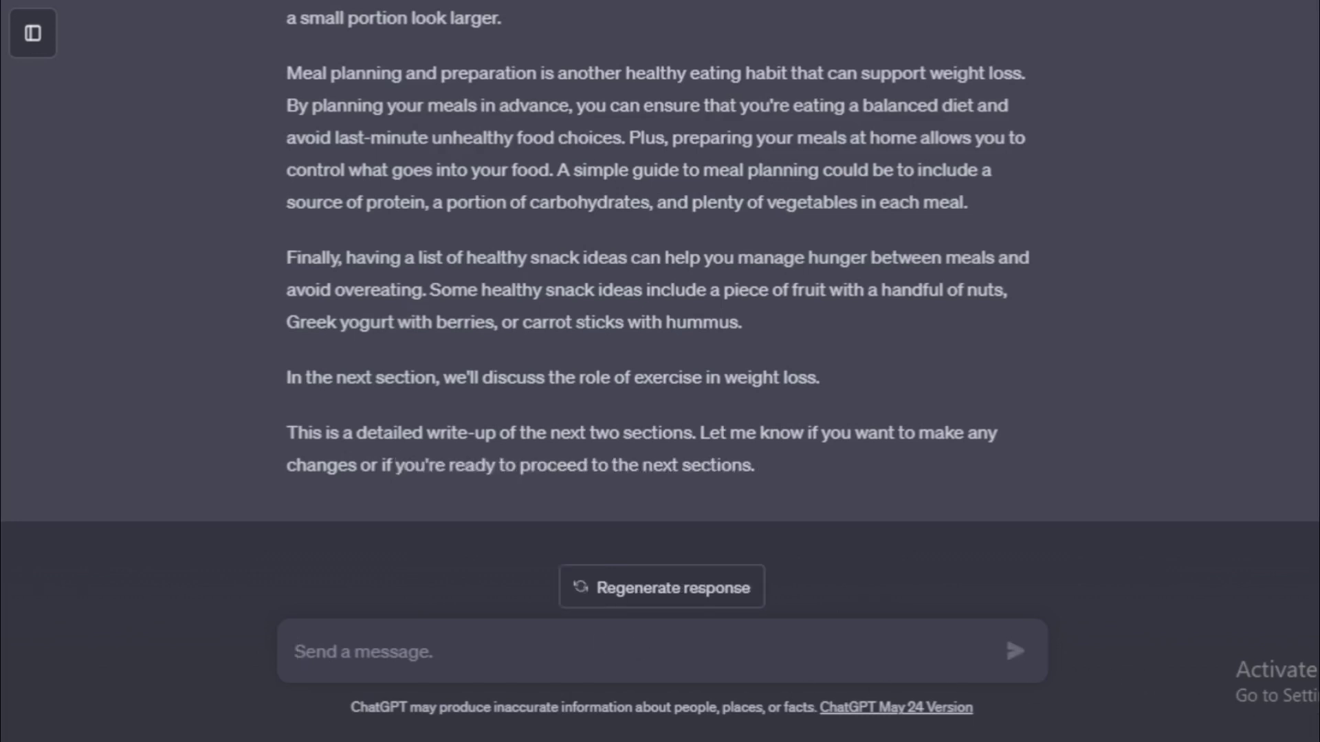
scroll(660, 309, up, 8)
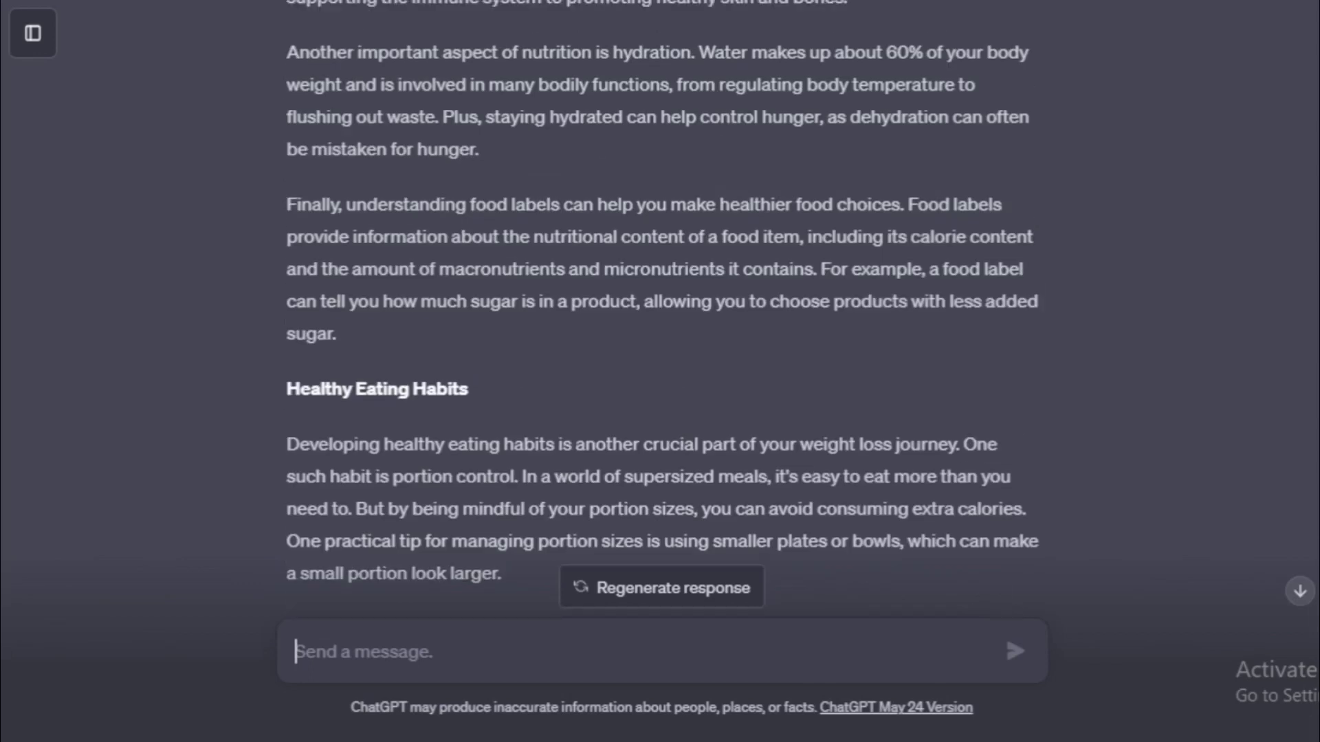
scroll(1315, 603, up, 10)
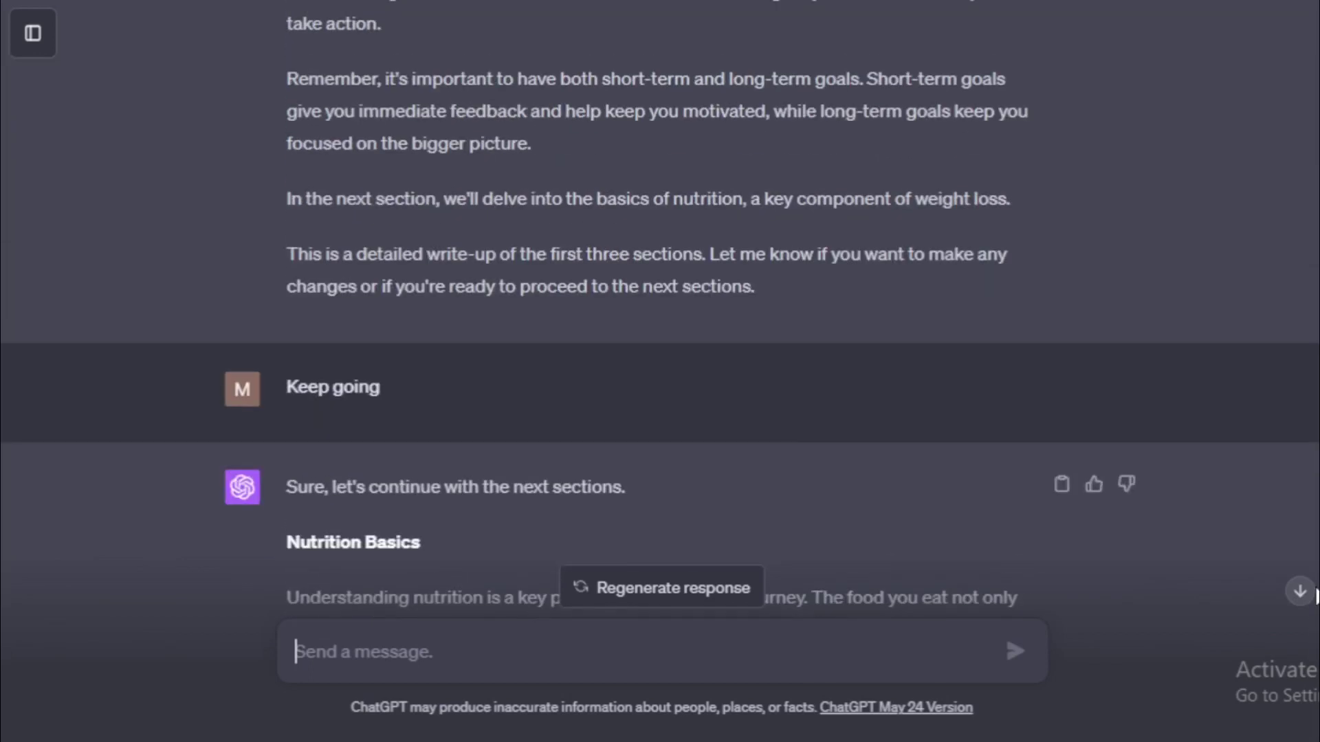
scroll(1316, 603, down, 1)
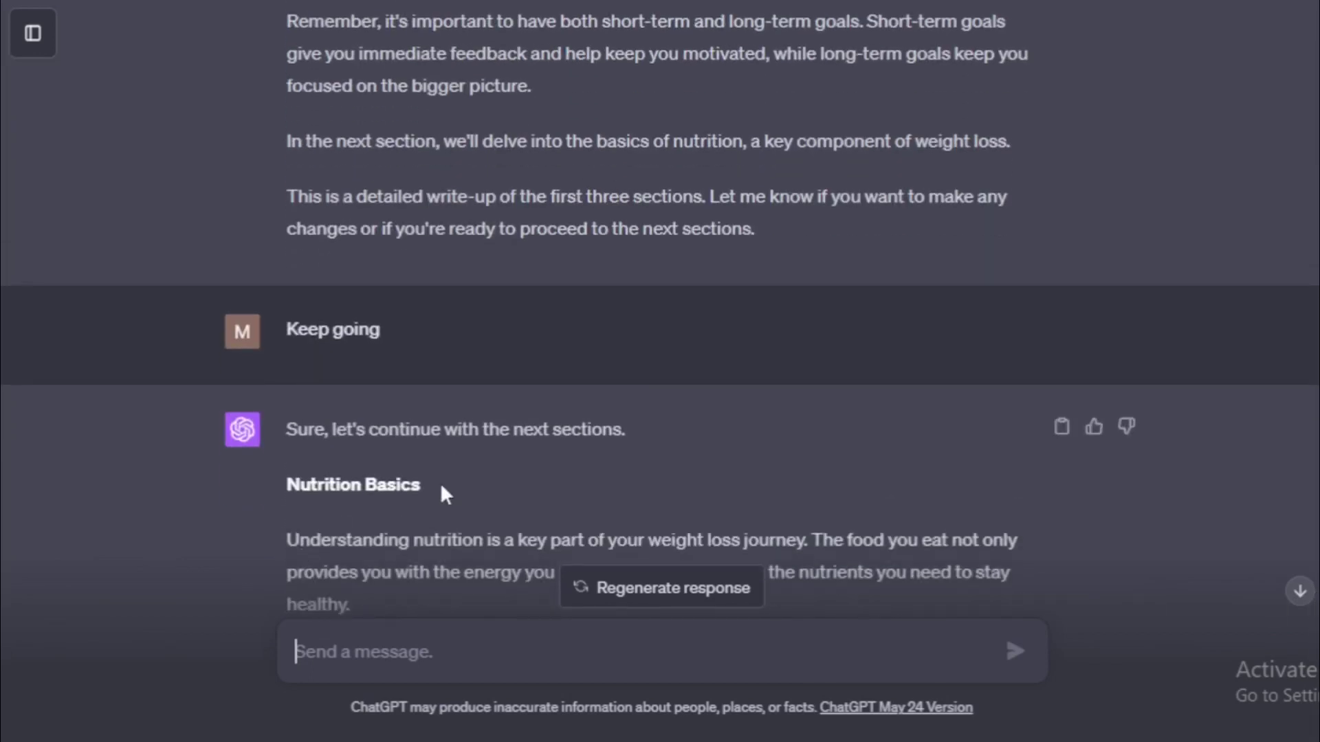
drag(442, 488, 293, 481)
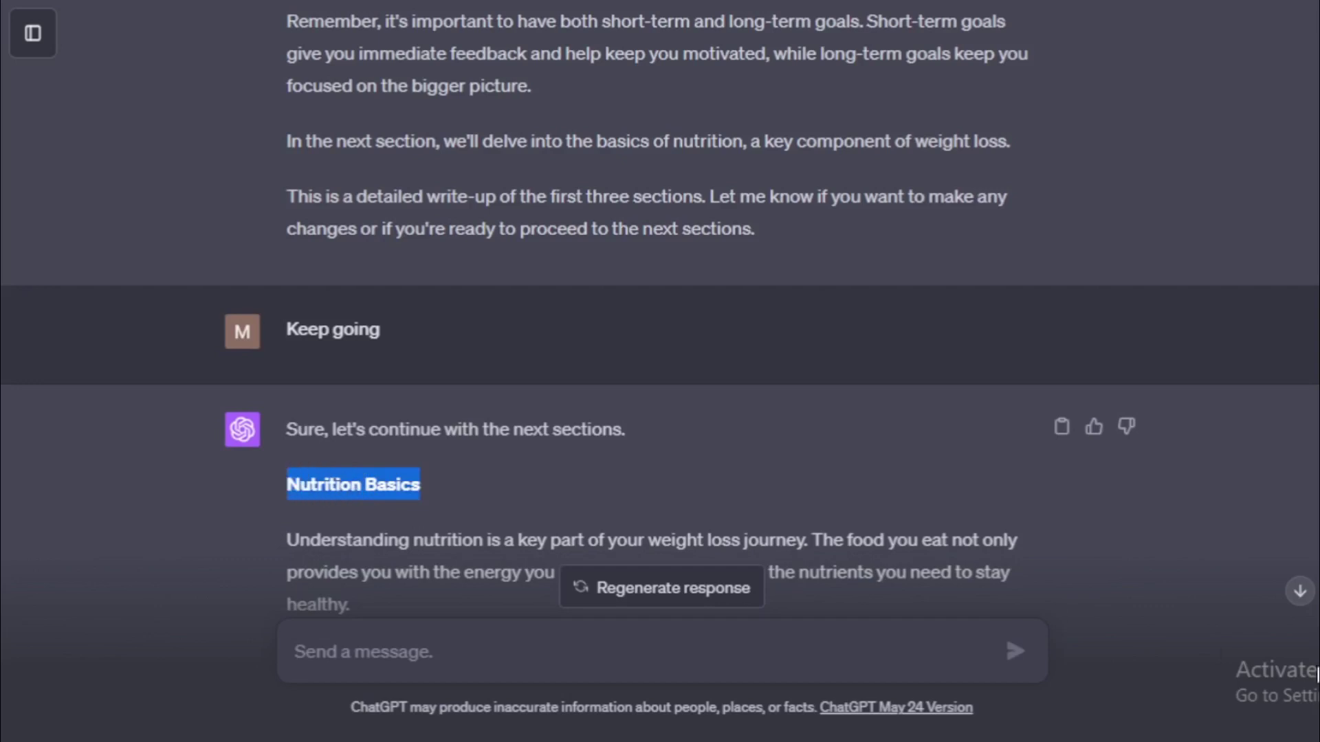
scroll(465, 345, down, 5)
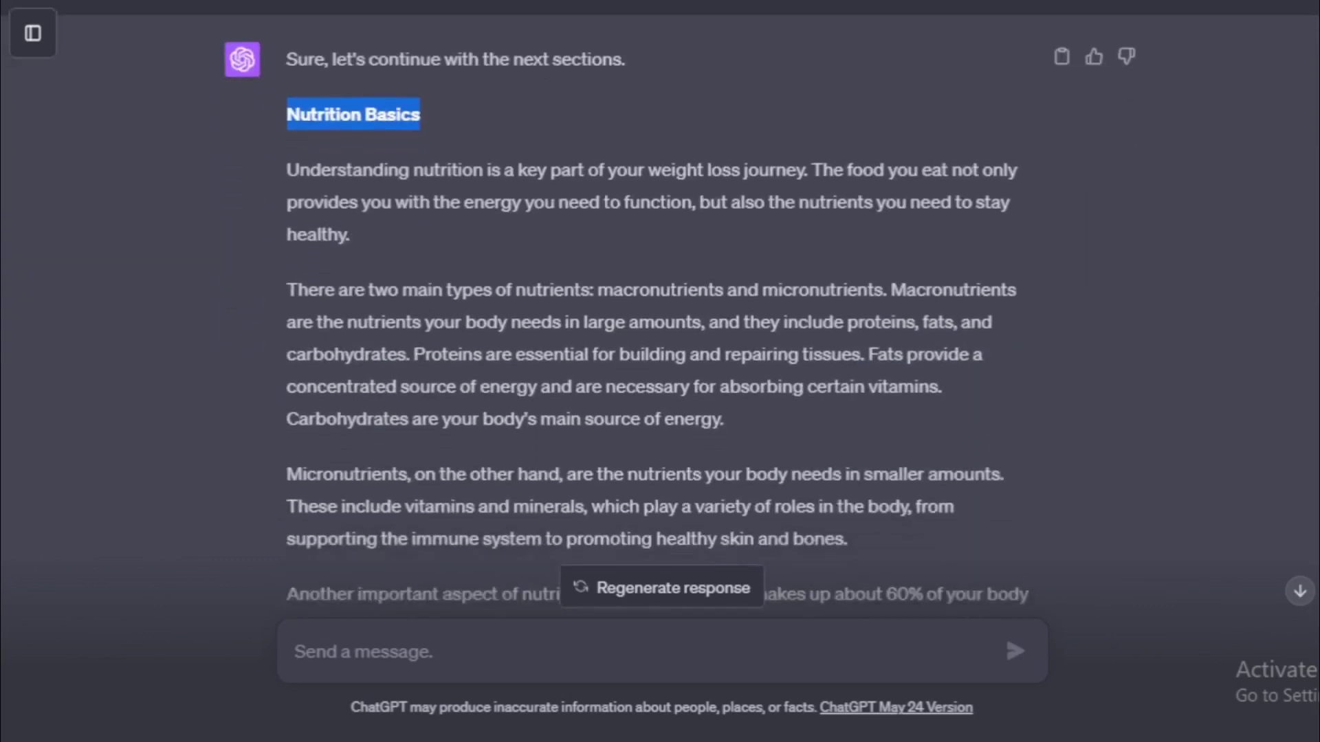
mouse_move(285, 154)
mouse_down()
mouse_move(949, 163)
mouse_move(605, 158)
mouse_move(428, 187)
mouse_move(908, 183)
mouse_move(577, 183)
mouse_move(381, 230)
mouse_up()
click(381, 231)
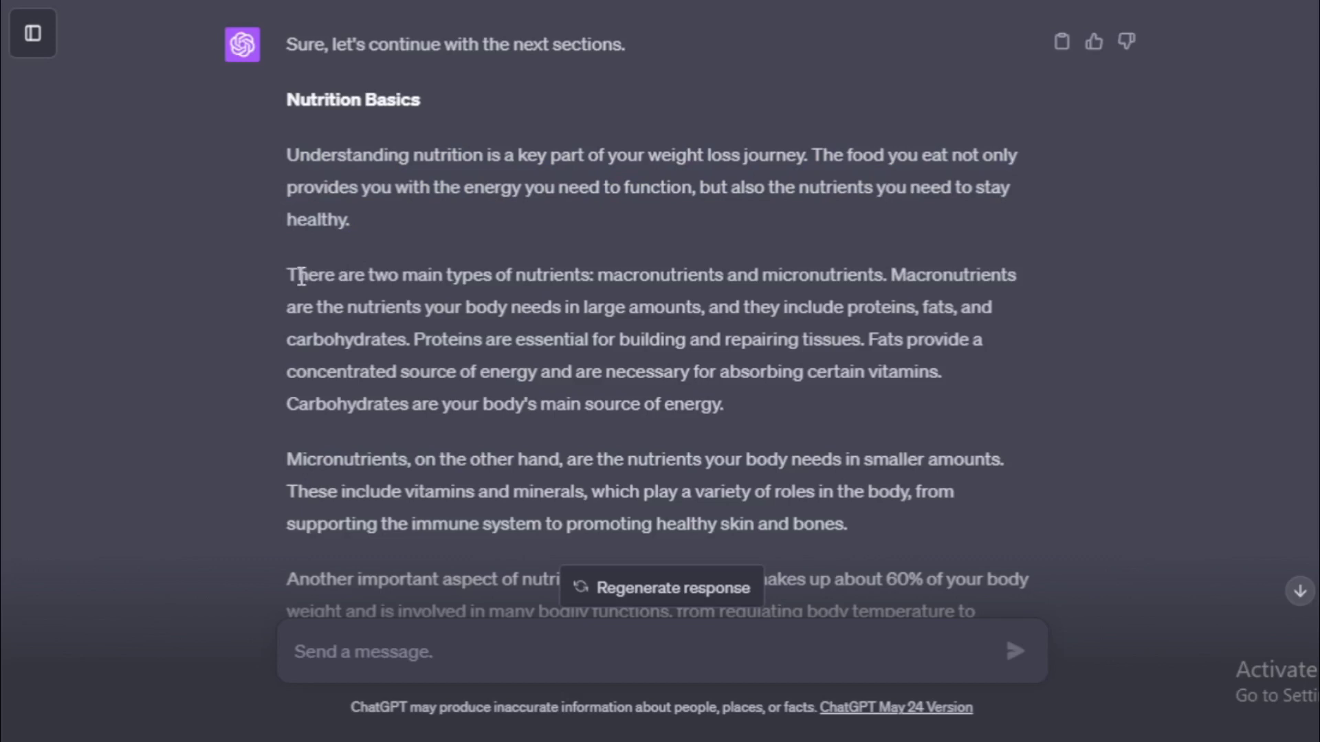
drag(291, 271, 899, 268)
click(879, 281)
drag(289, 271, 731, 403)
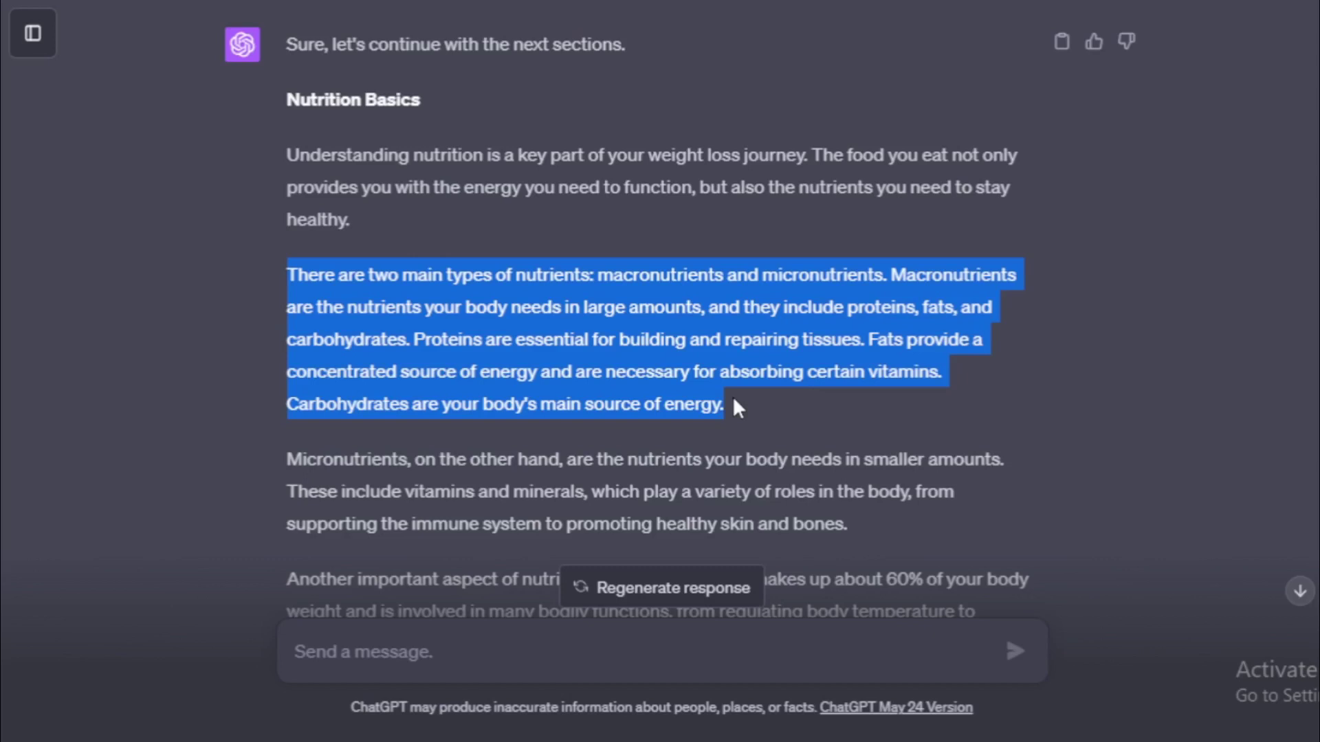
click(734, 400)
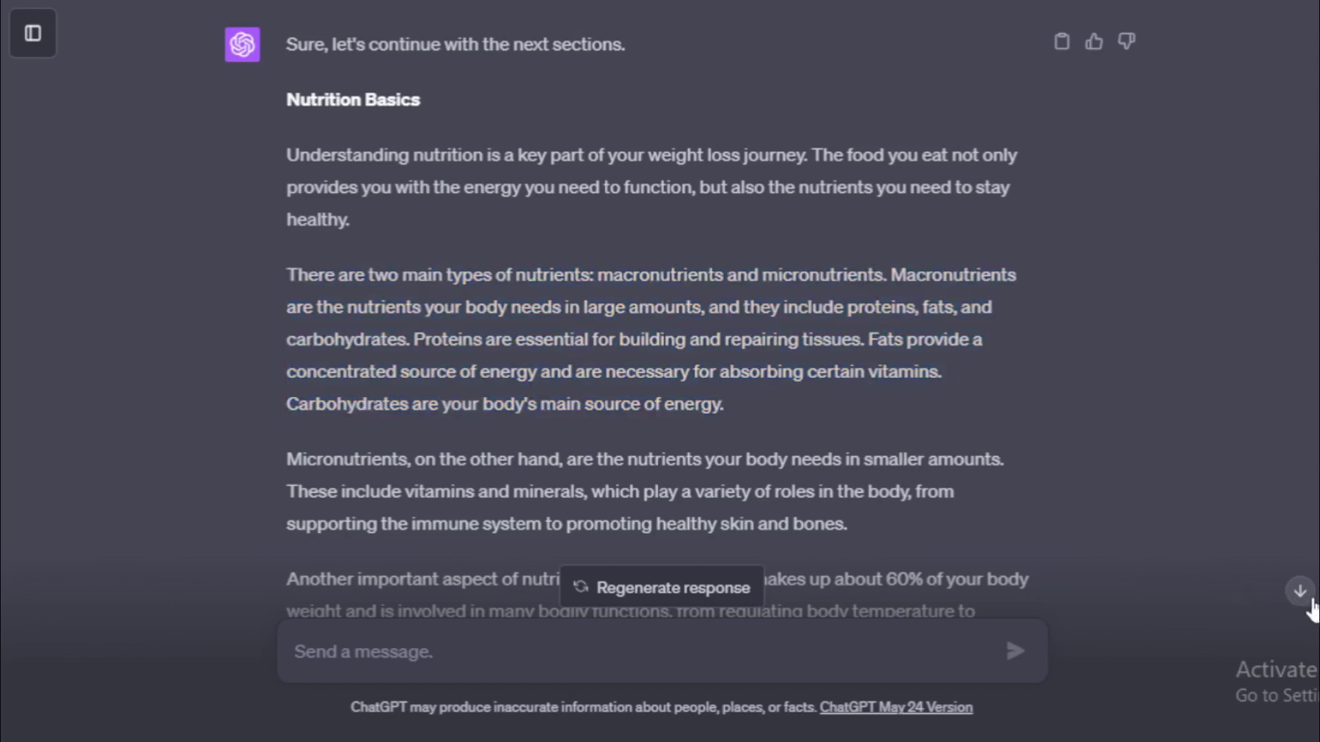
scroll(1299, 592, down, 8)
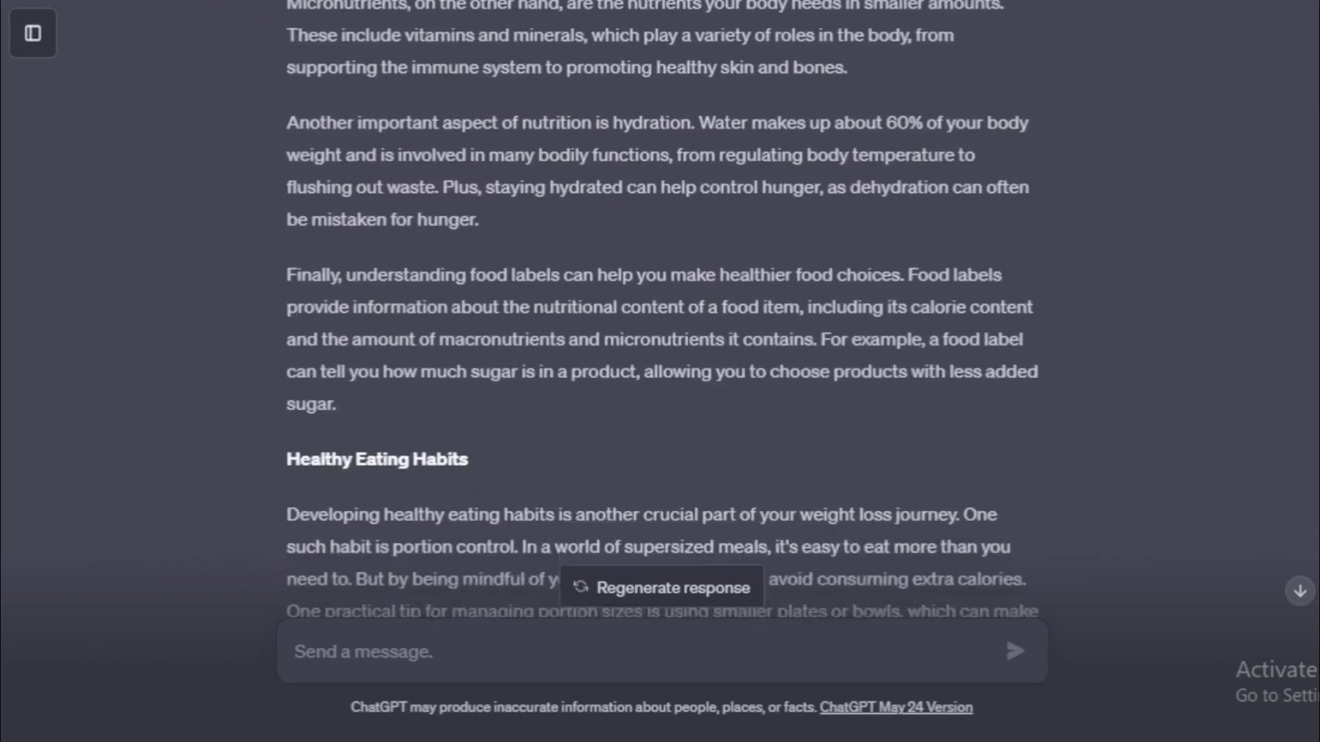
scroll(1299, 591, down, 3)
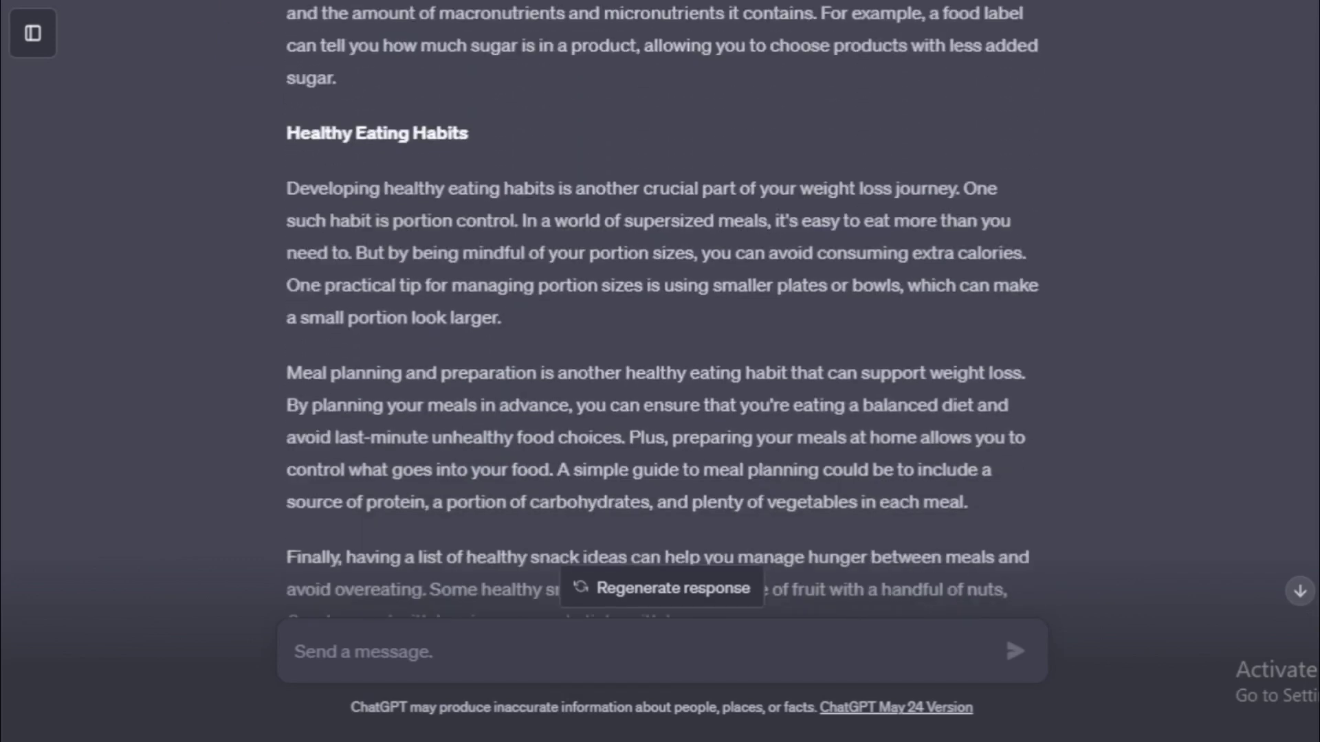
drag(290, 125, 467, 131)
click(479, 134)
drag(291, 180, 464, 204)
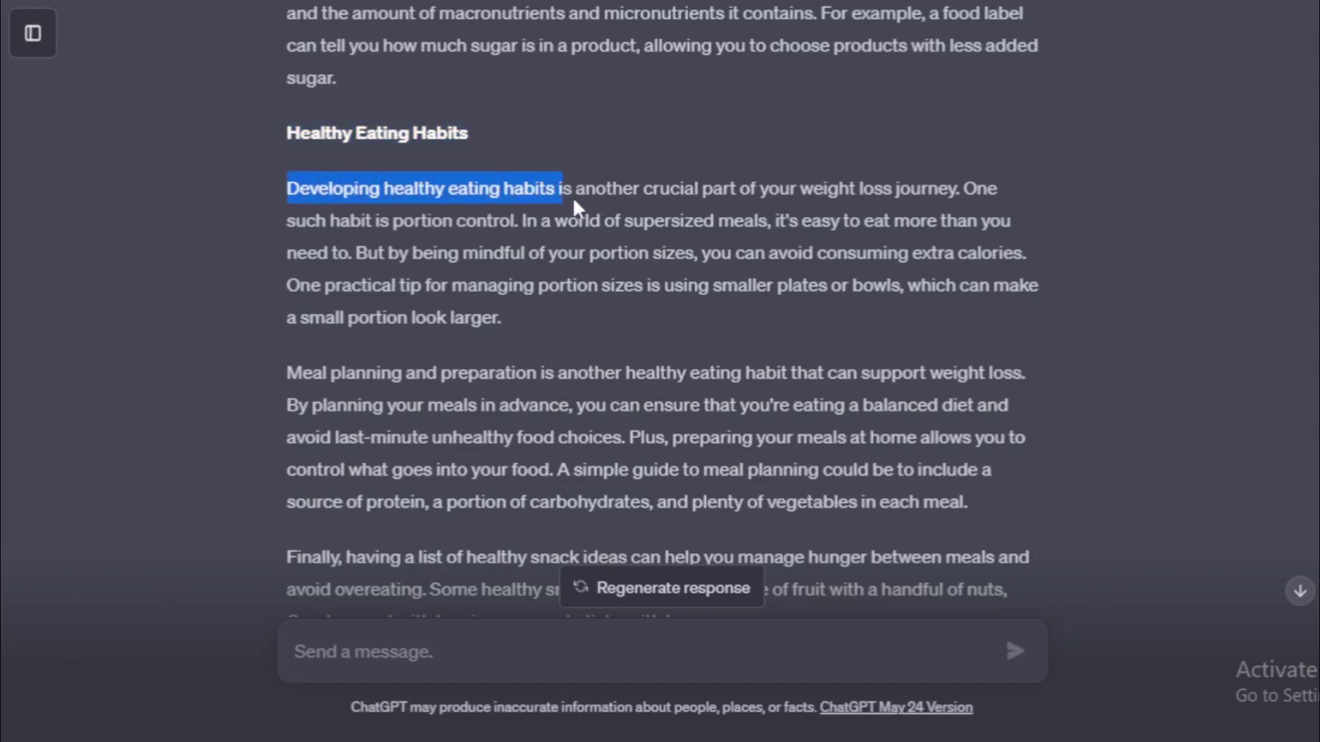
mouse_move(573, 199)
mouse_down()
mouse_move(979, 187)
mouse_move(526, 221)
mouse_move(995, 223)
mouse_move(381, 231)
mouse_move(367, 255)
mouse_move(875, 256)
mouse_move(1004, 262)
mouse_move(536, 256)
mouse_move(502, 276)
mouse_move(1038, 282)
mouse_move(627, 320)
mouse_up()
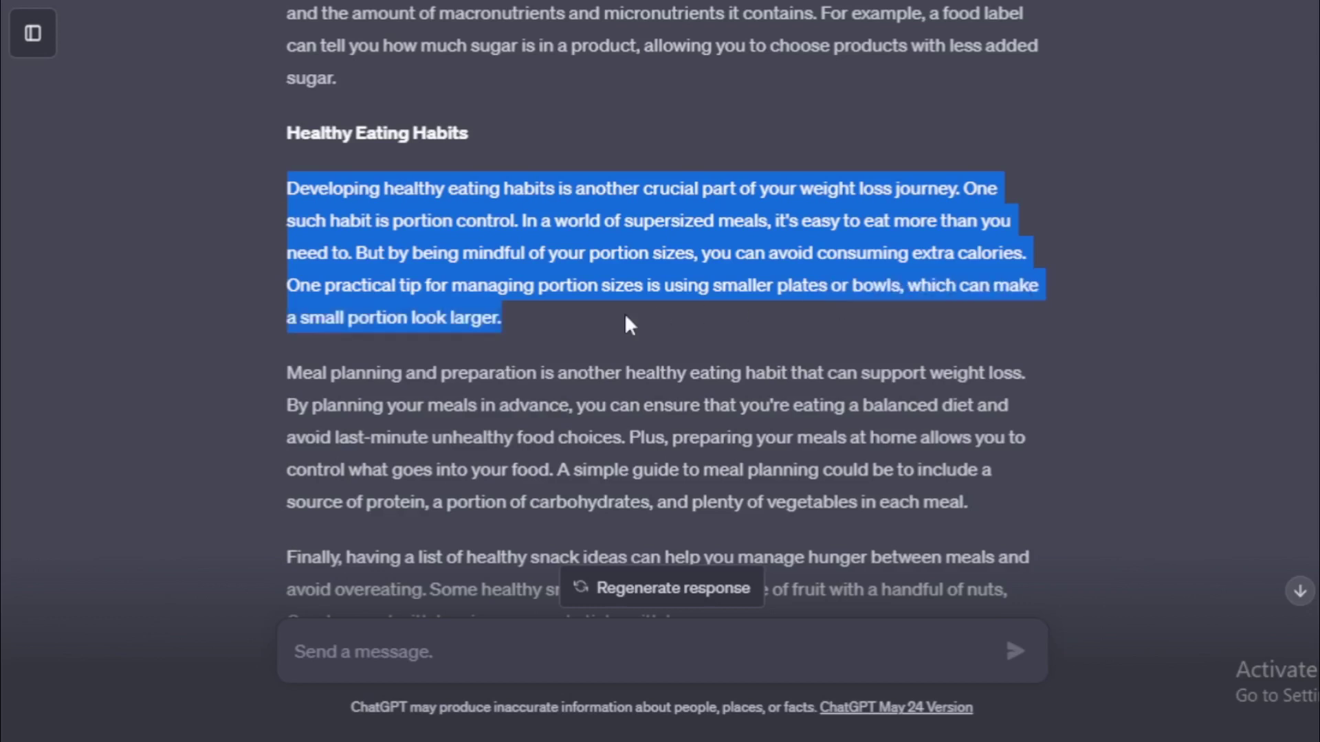
click(512, 322)
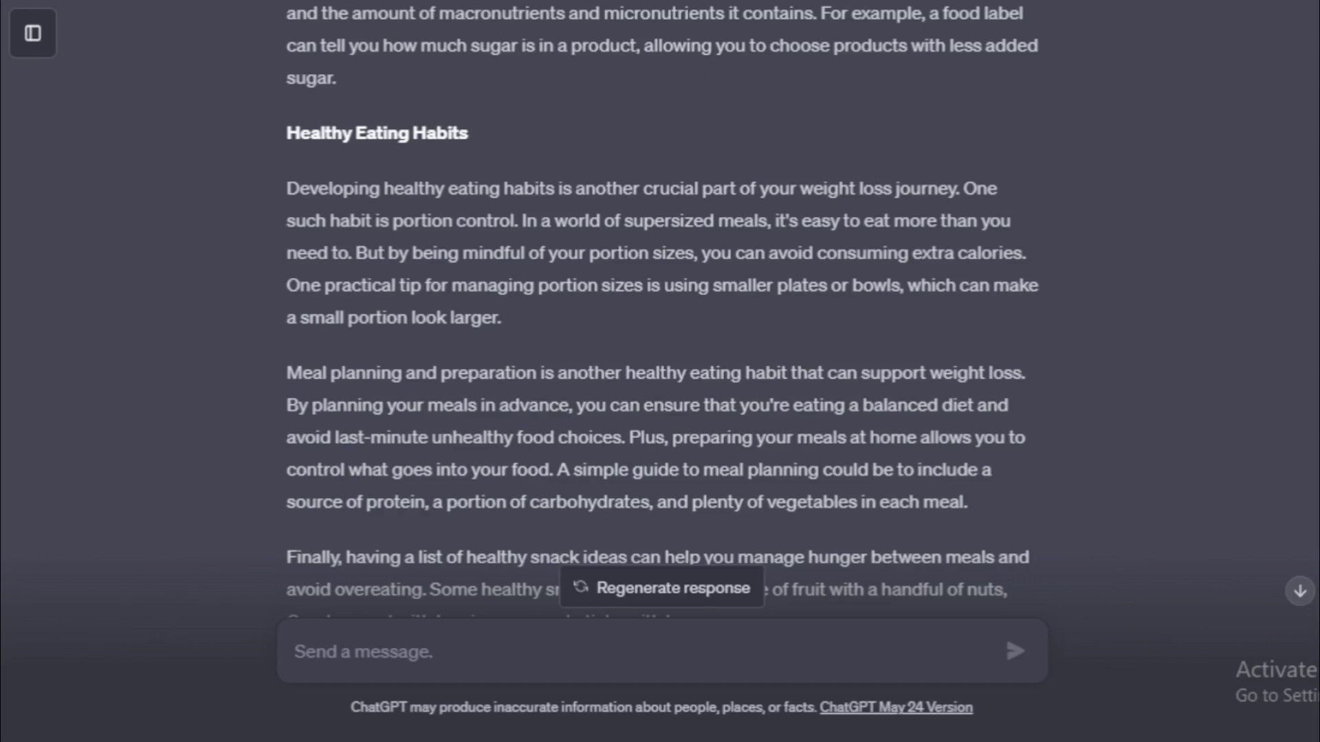
scroll(660, 309, down, 4)
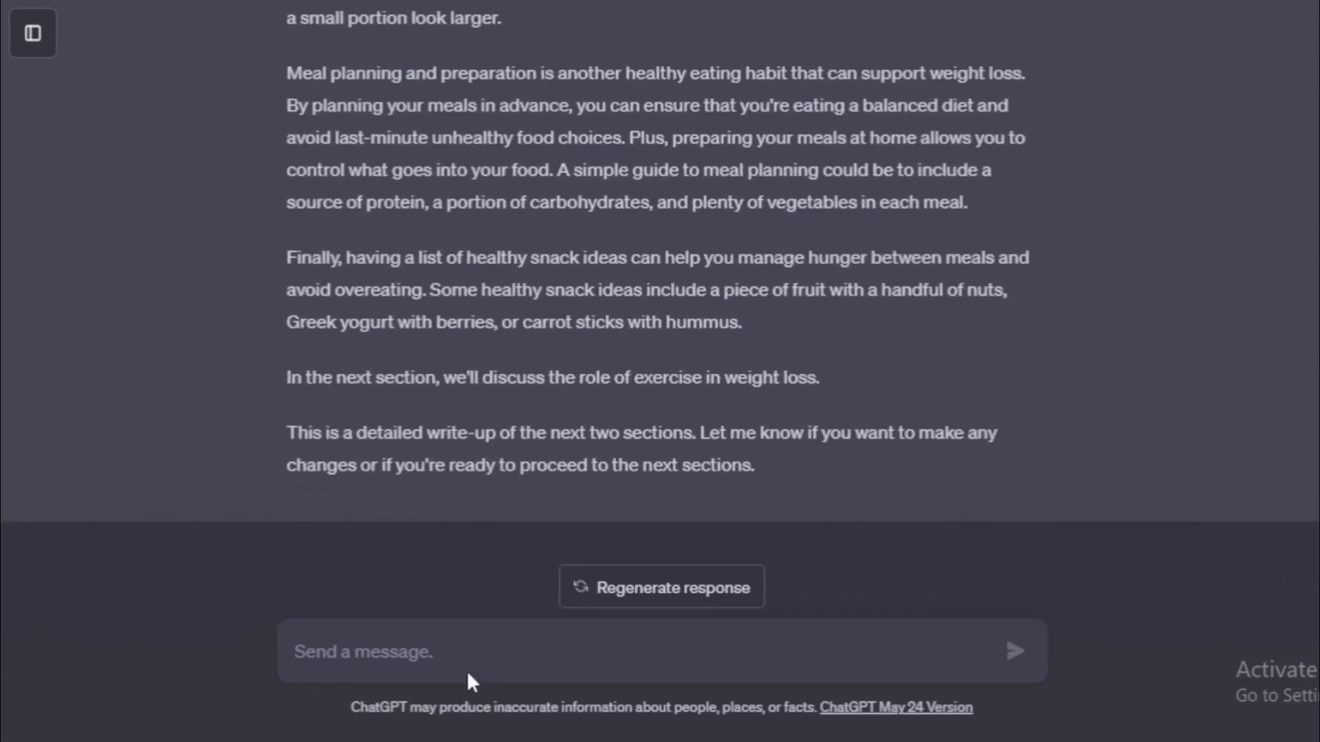
Paste and send 'Keep going' to continue the ebook.
click(423, 643)
text(Keep going)
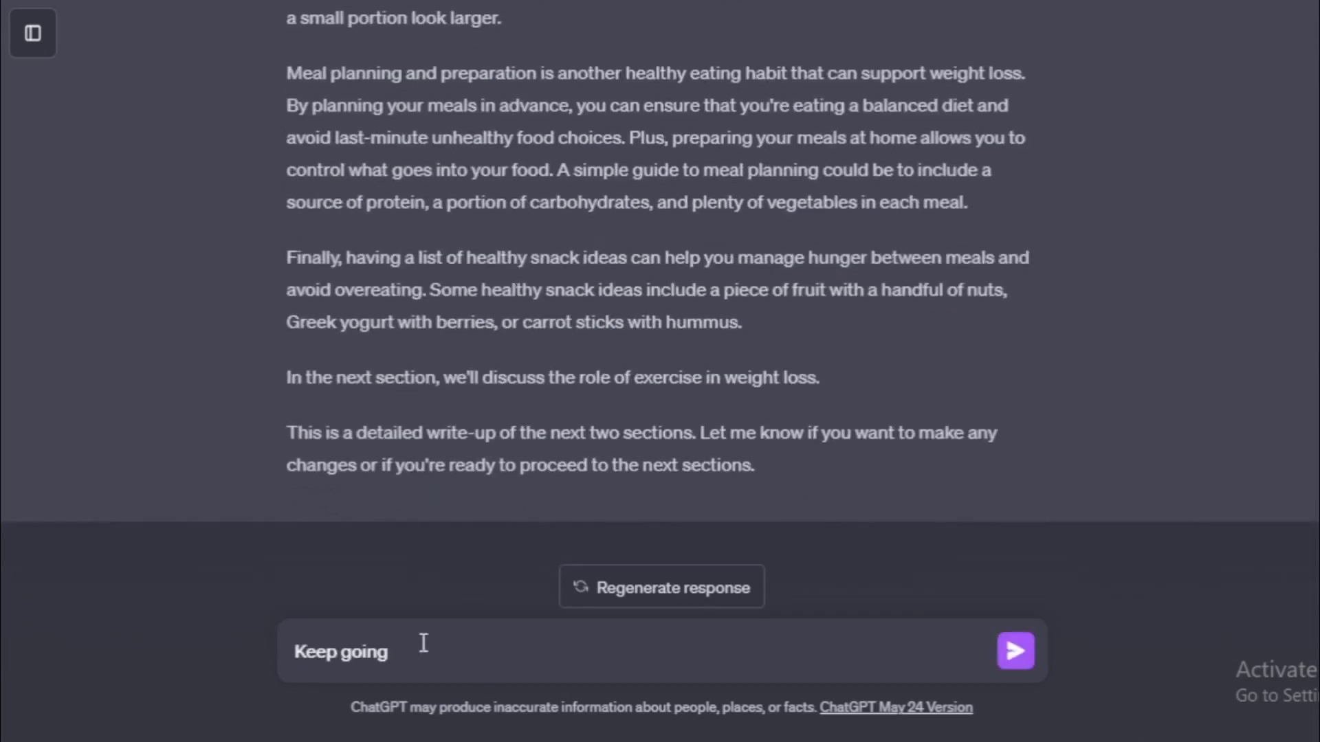
key(Return)
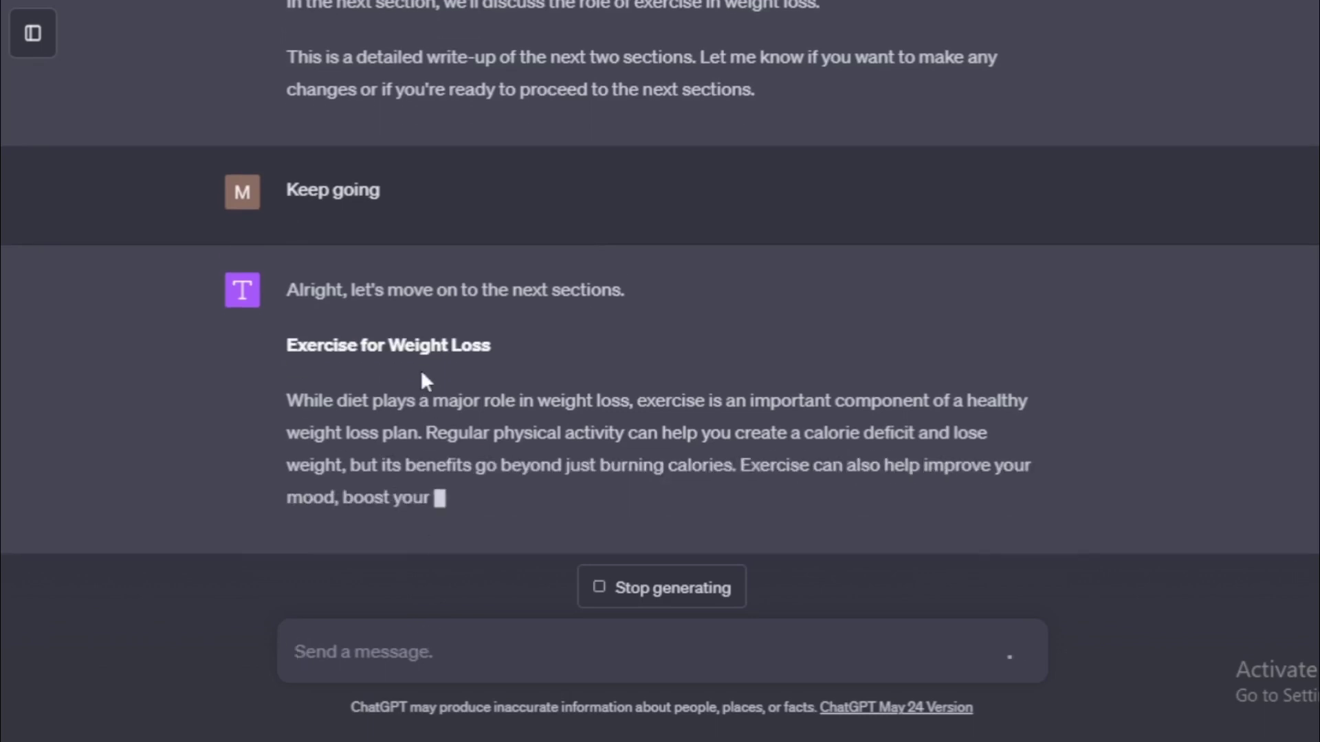
Follow the streaming Exercise for Weight Loss section, highlighting its heading and paragraphs.
drag(401, 280, 1027, 281)
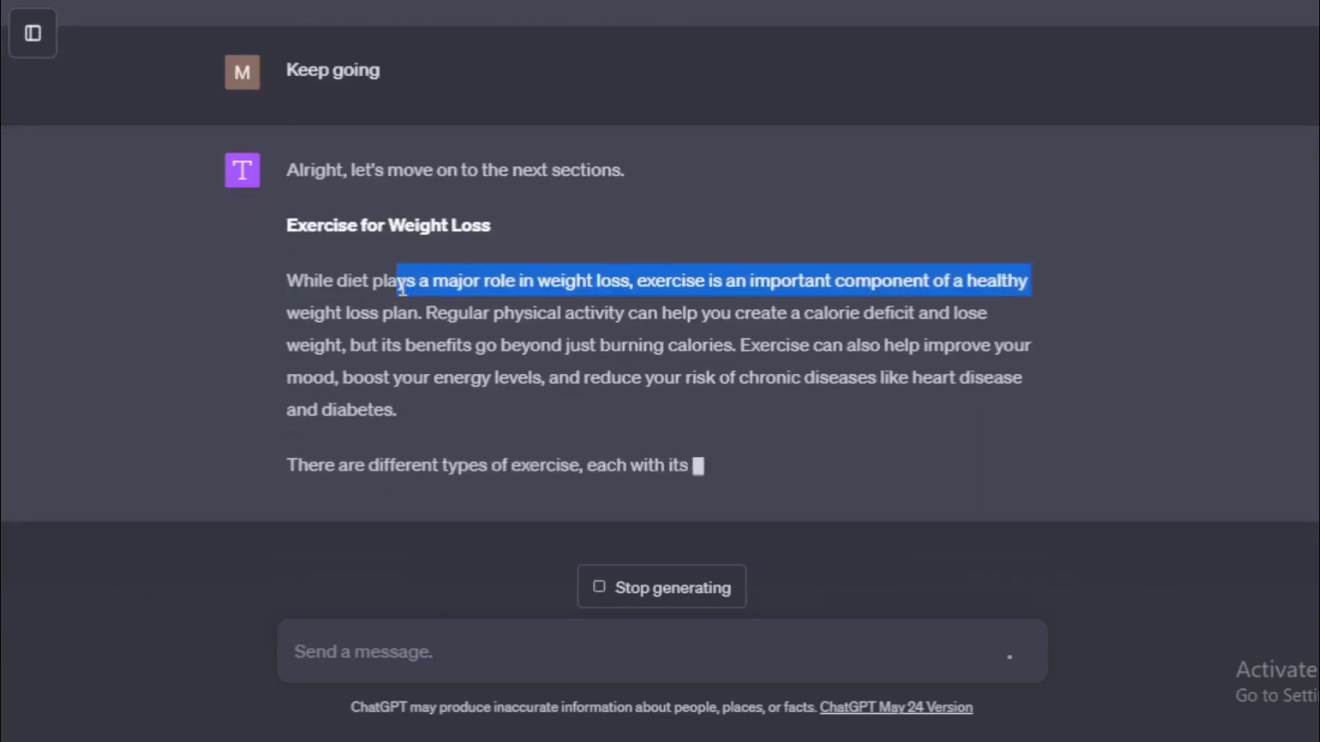
click(292, 219)
drag(292, 219, 496, 205)
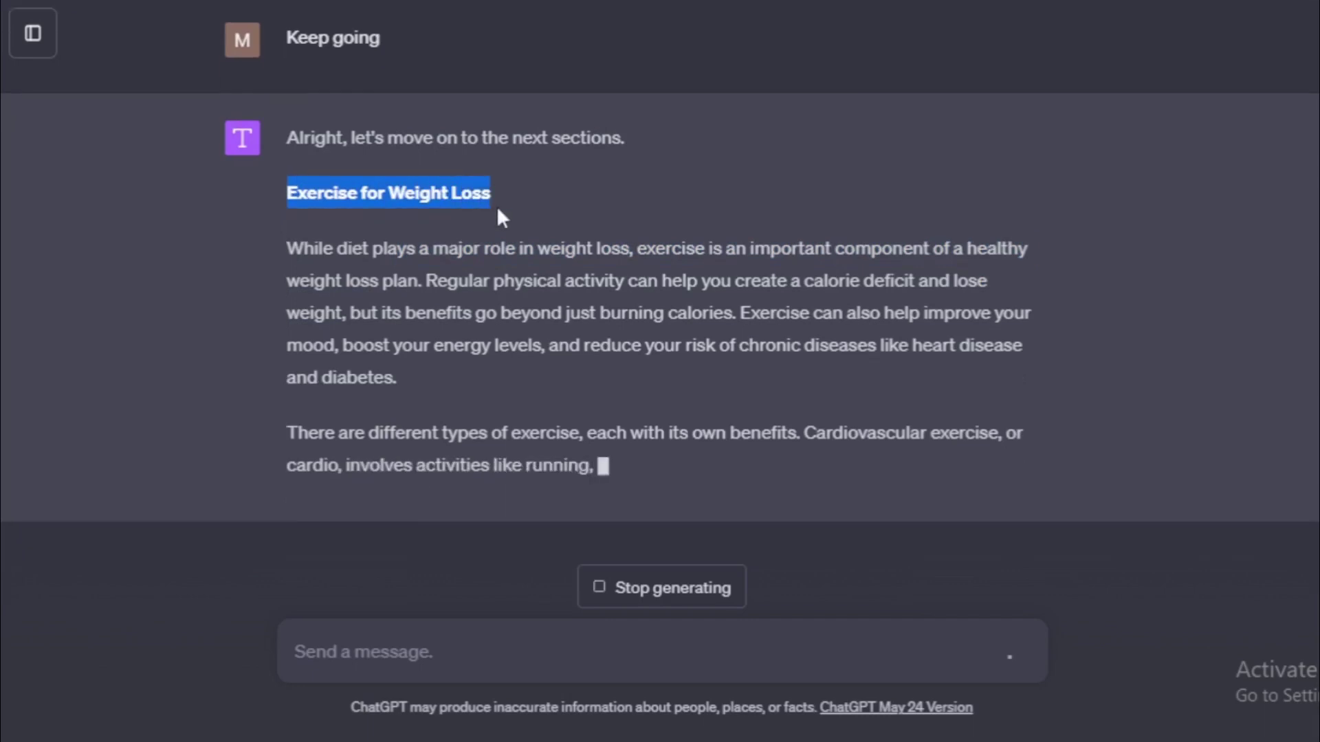
click(294, 258)
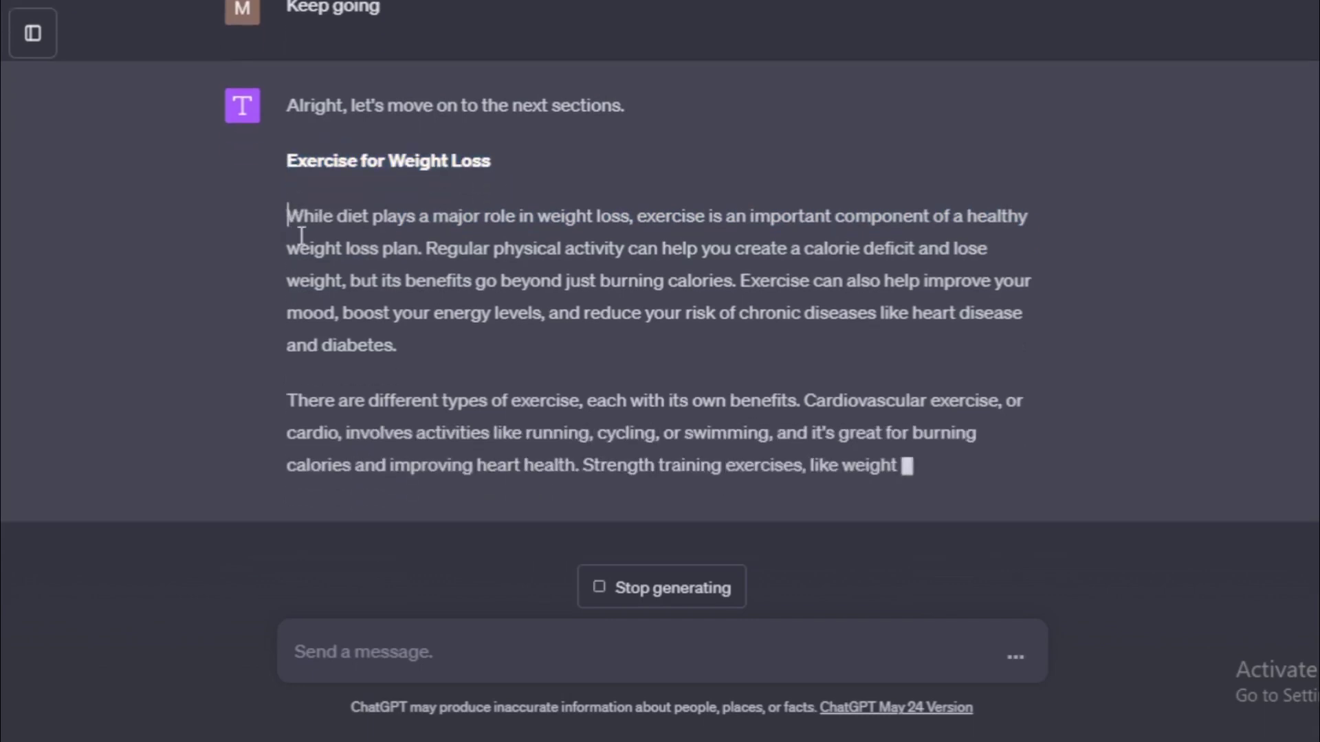
click(350, 247)
drag(287, 183, 414, 269)
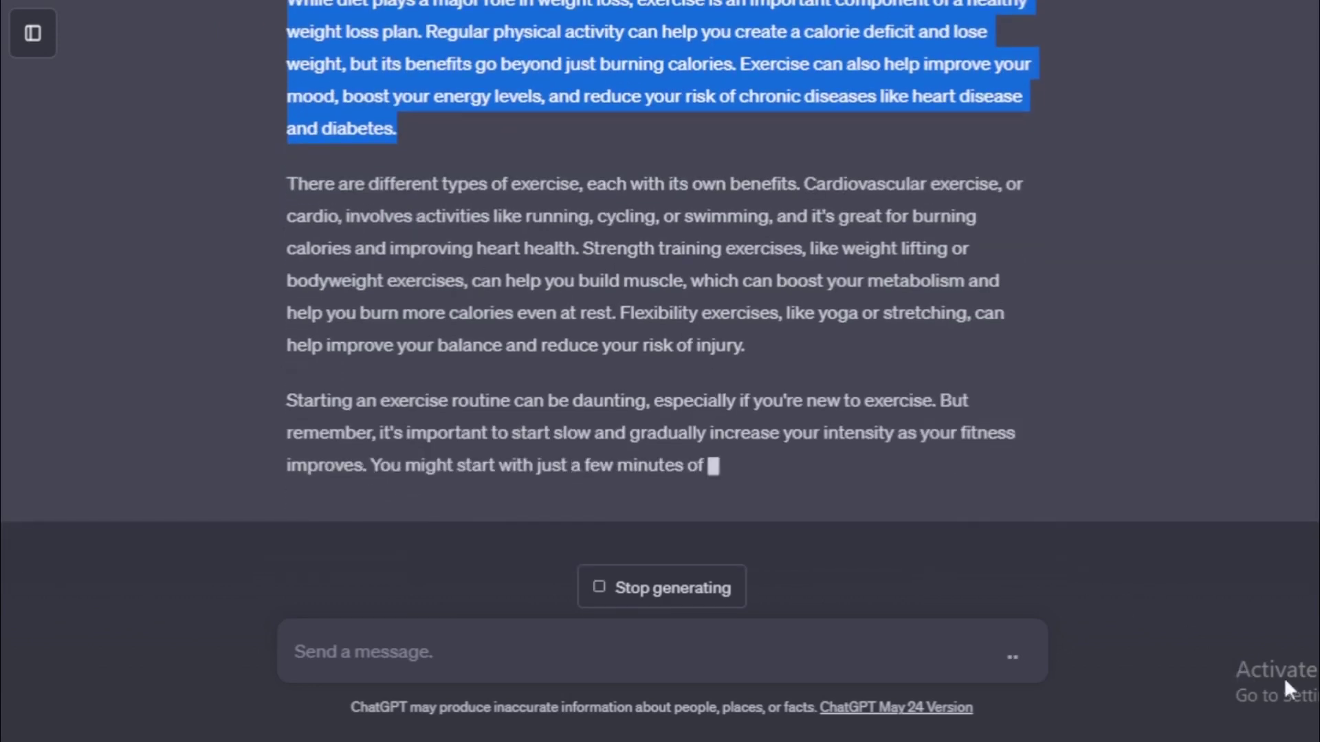
scroll(659, 302, up, 2)
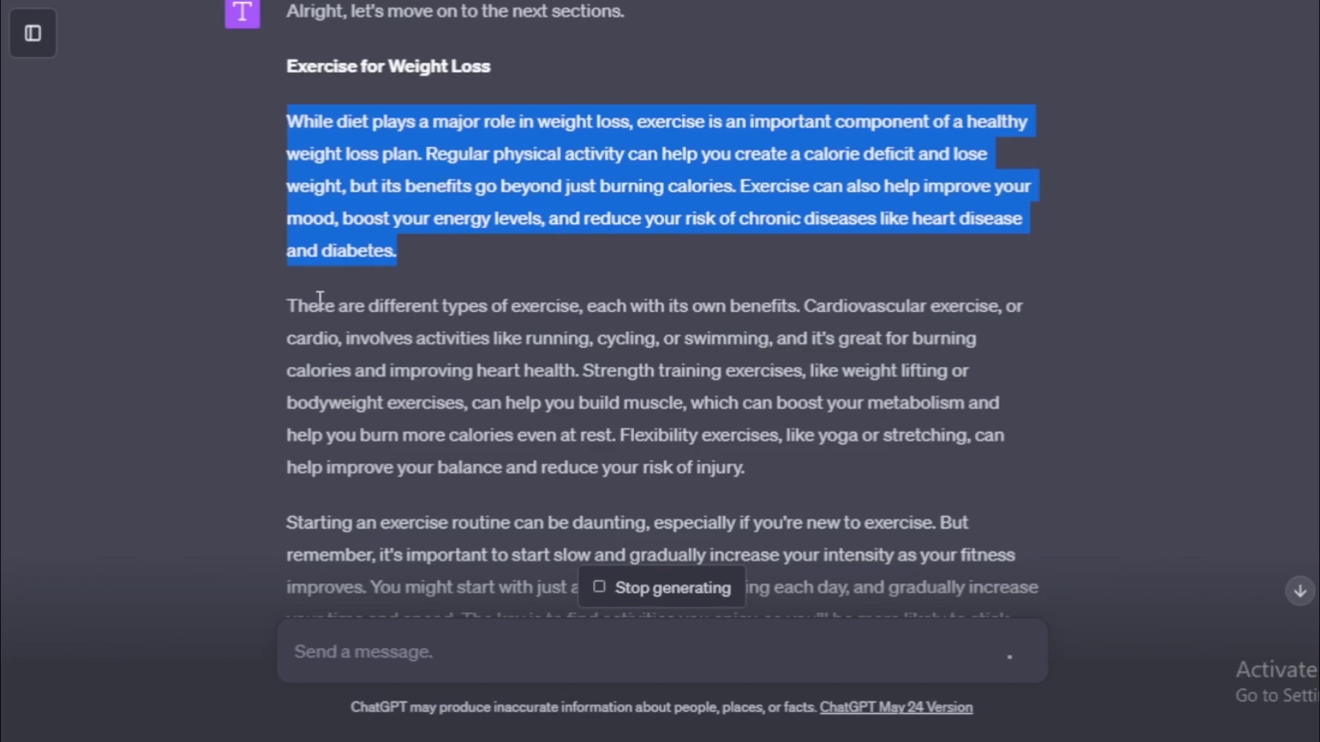
drag(288, 302, 811, 306)
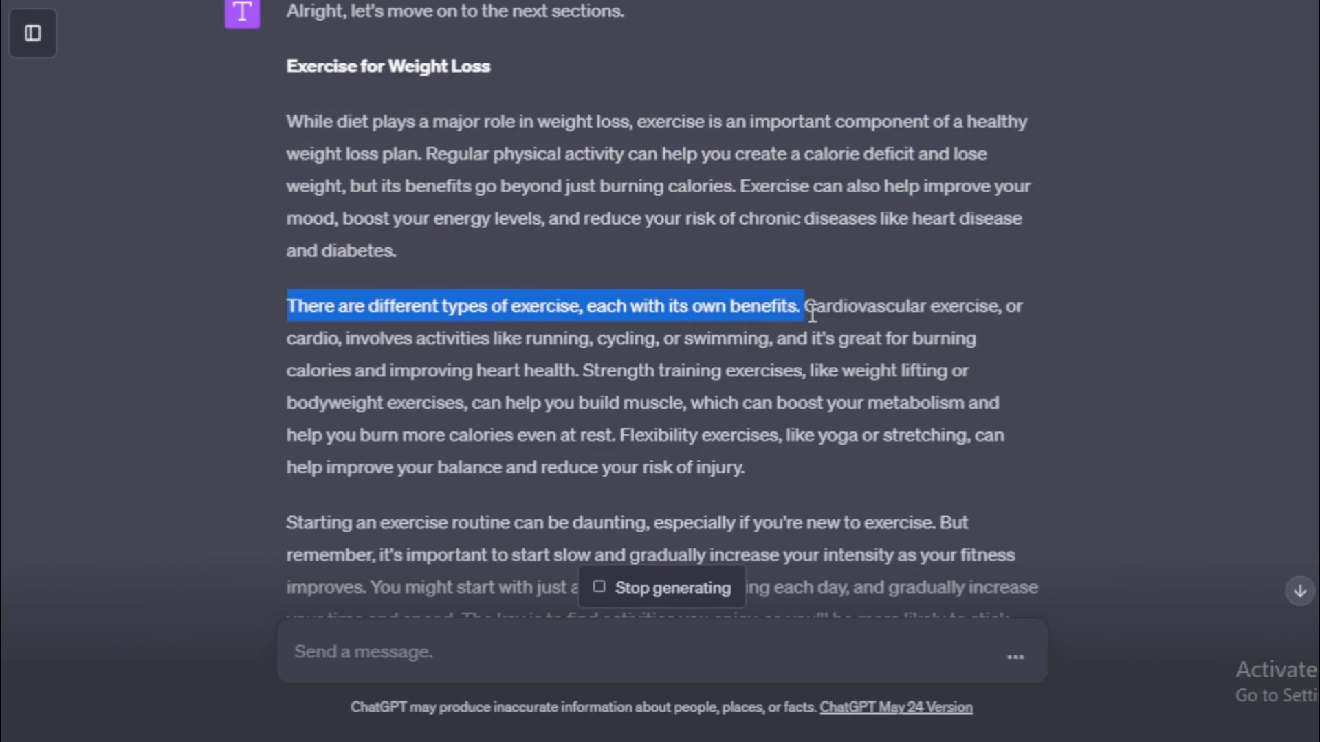
click(1147, 535)
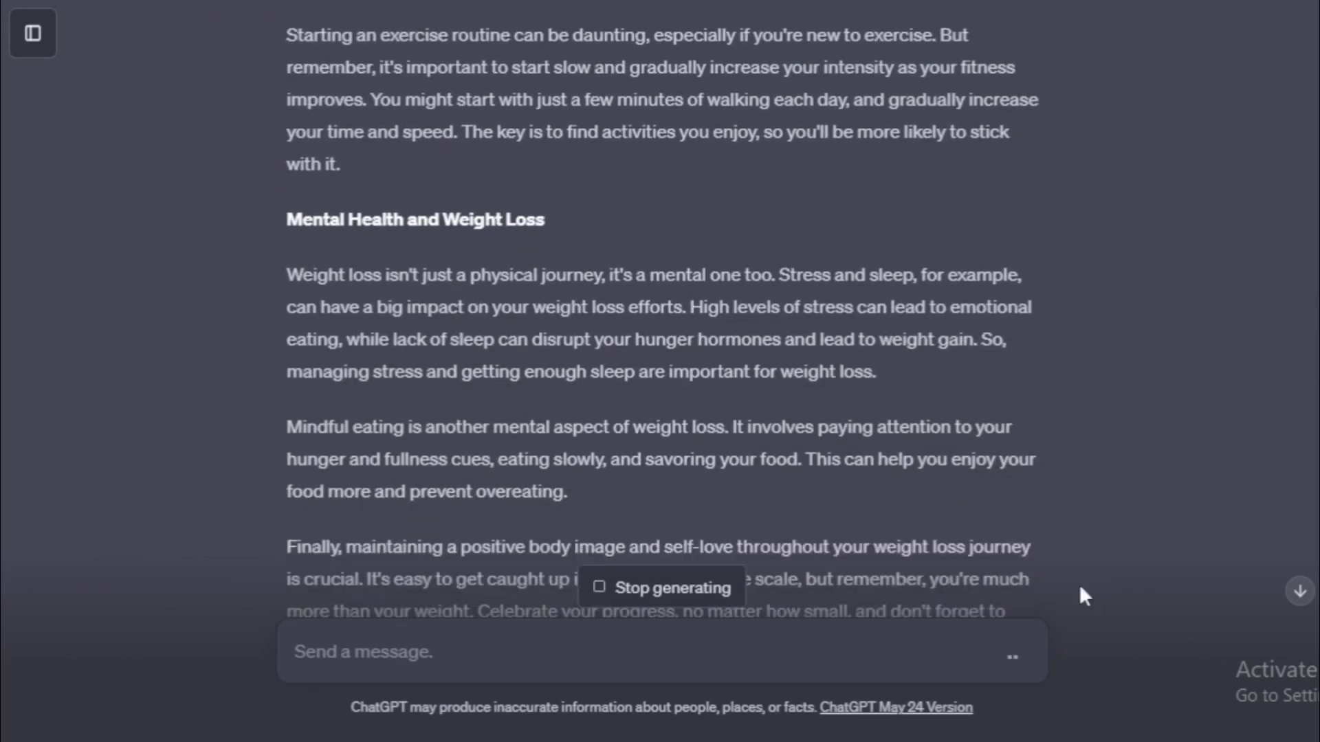
Read the Mental Health heading and stress and sleep paragraph, then jump to the reply's end.
drag(290, 215, 558, 231)
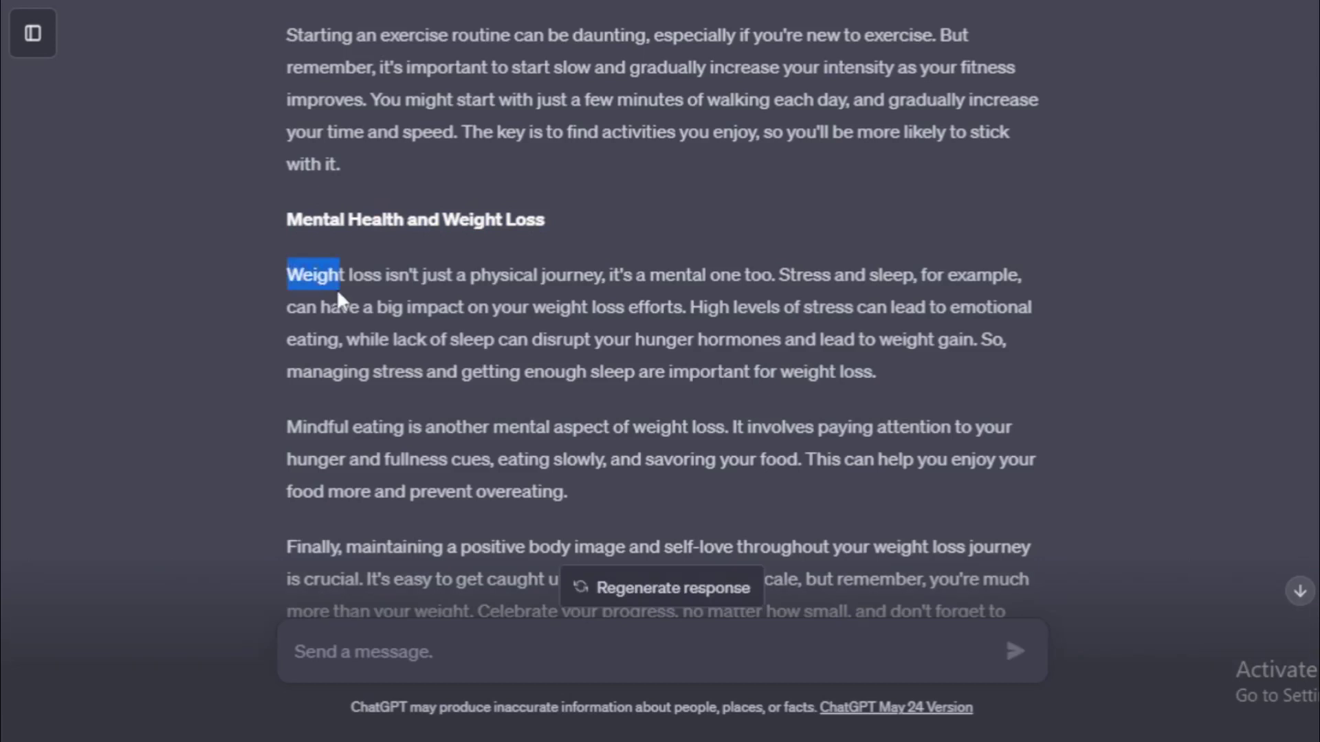
drag(337, 292, 353, 300)
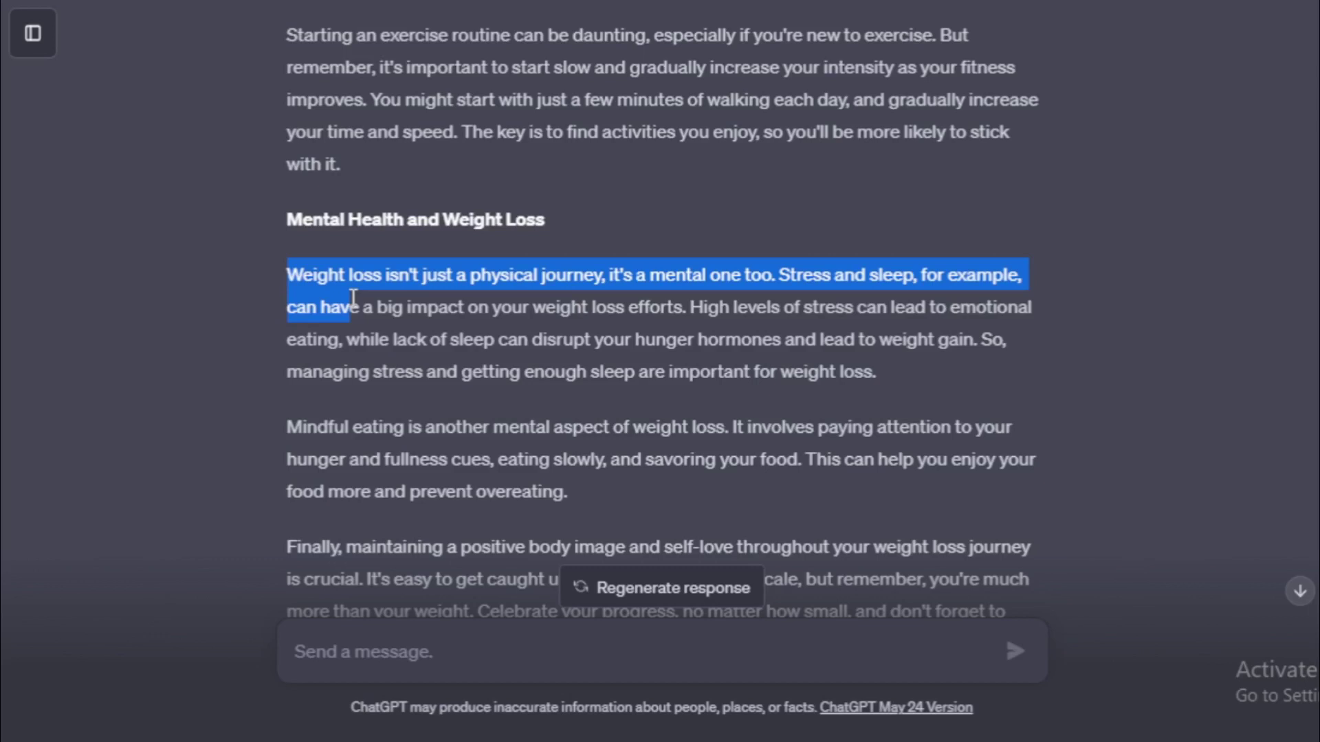
drag(354, 297, 903, 382)
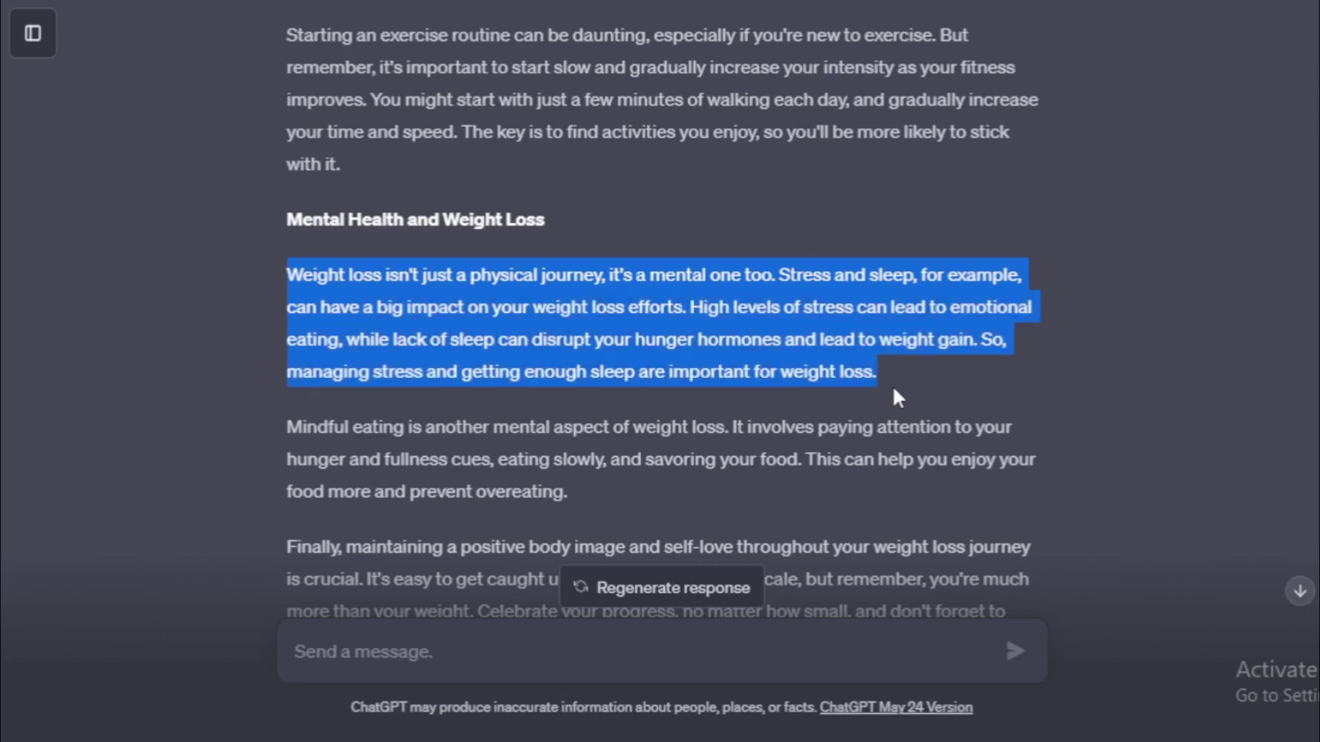
click(937, 385)
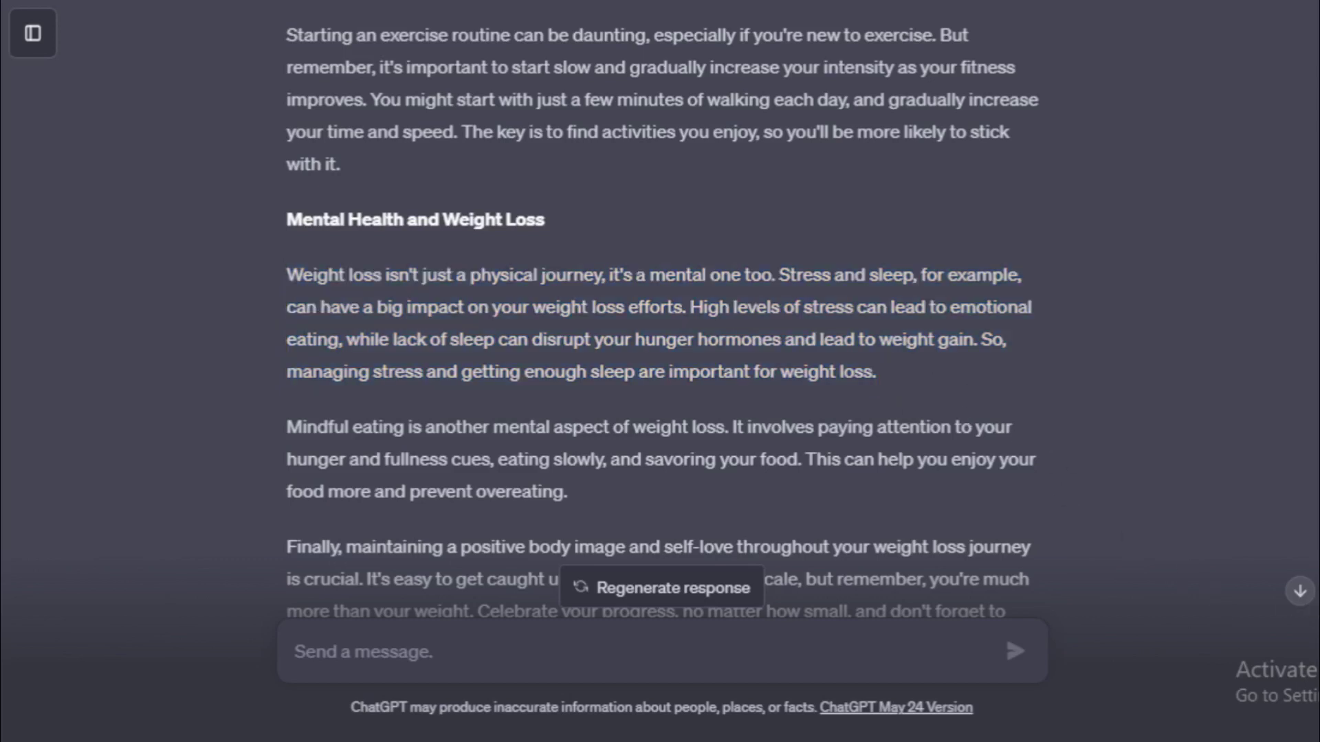
click(1299, 591)
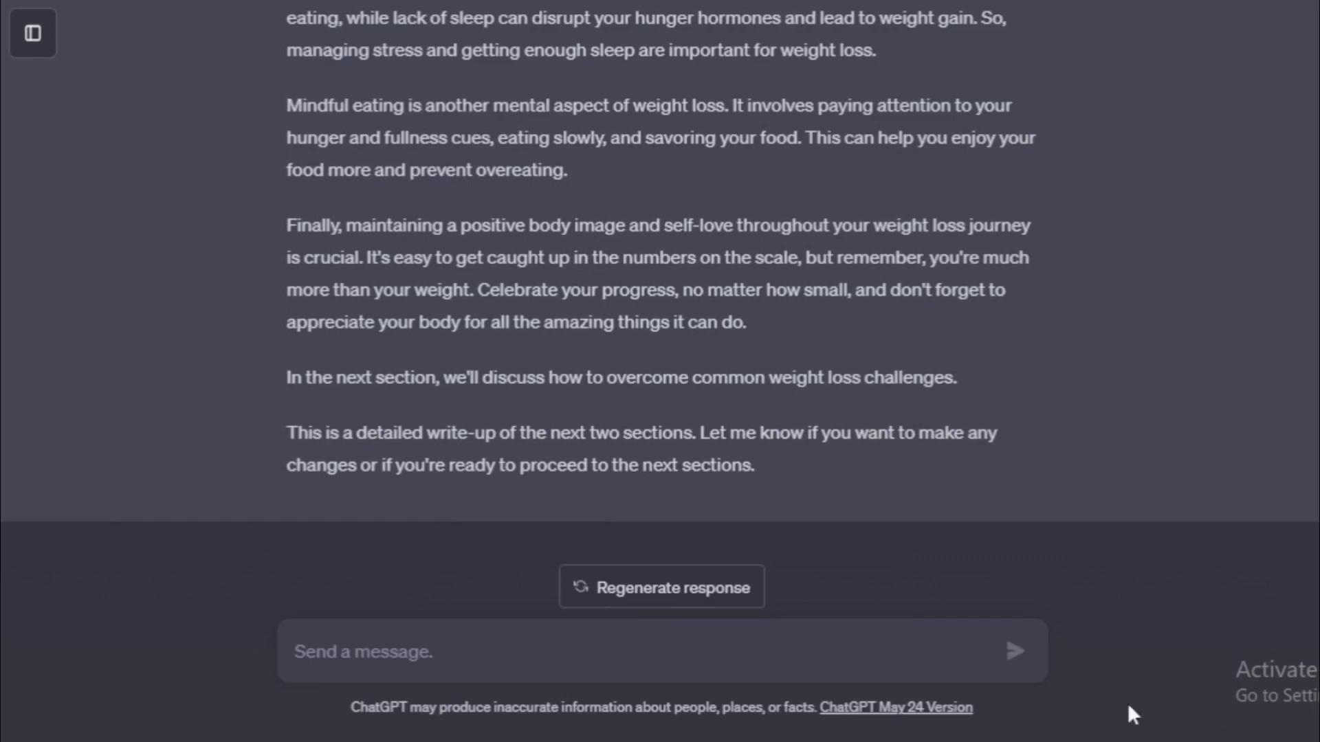
Send 'Keep going' as a new message in the chat.
click(486, 650)
text(Keep going)
key(Return)
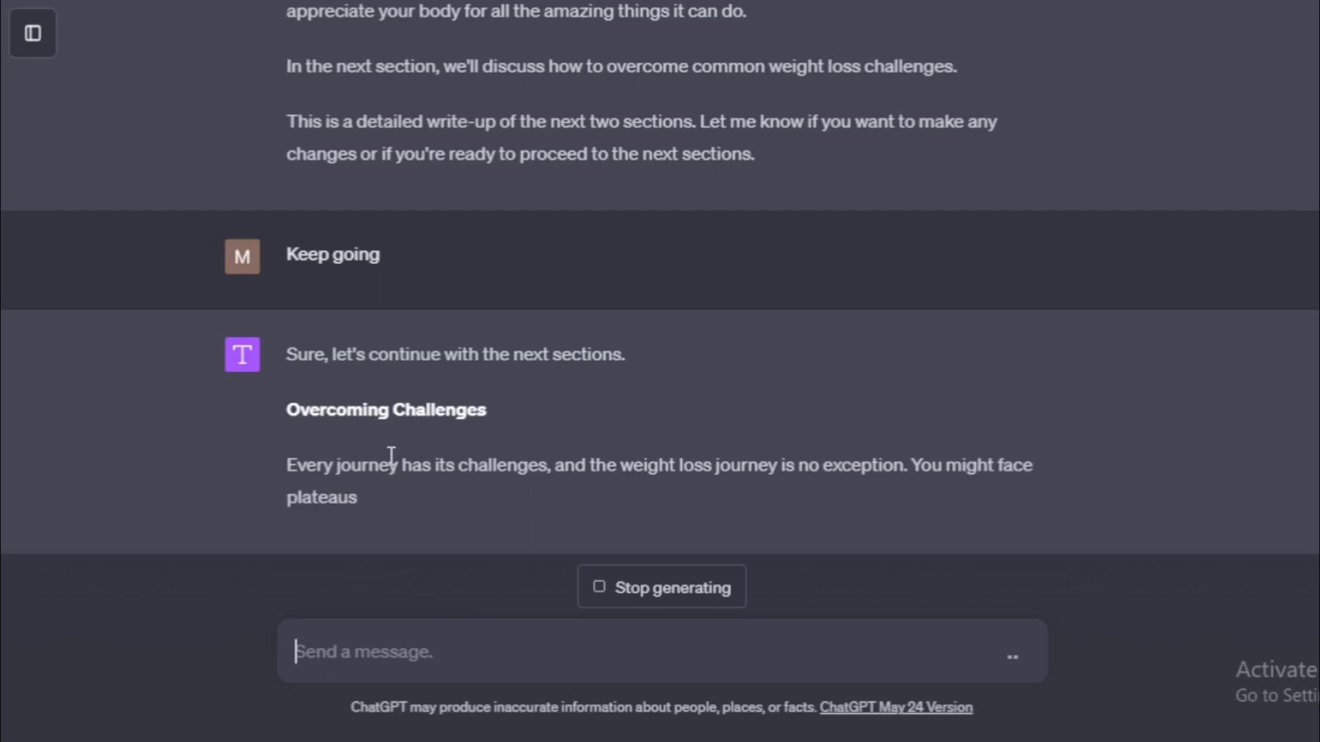
Follow the new Overcoming Challenges section, highlighting its heading and growth-opportunities sentence.
drag(294, 308, 580, 289)
click(583, 292)
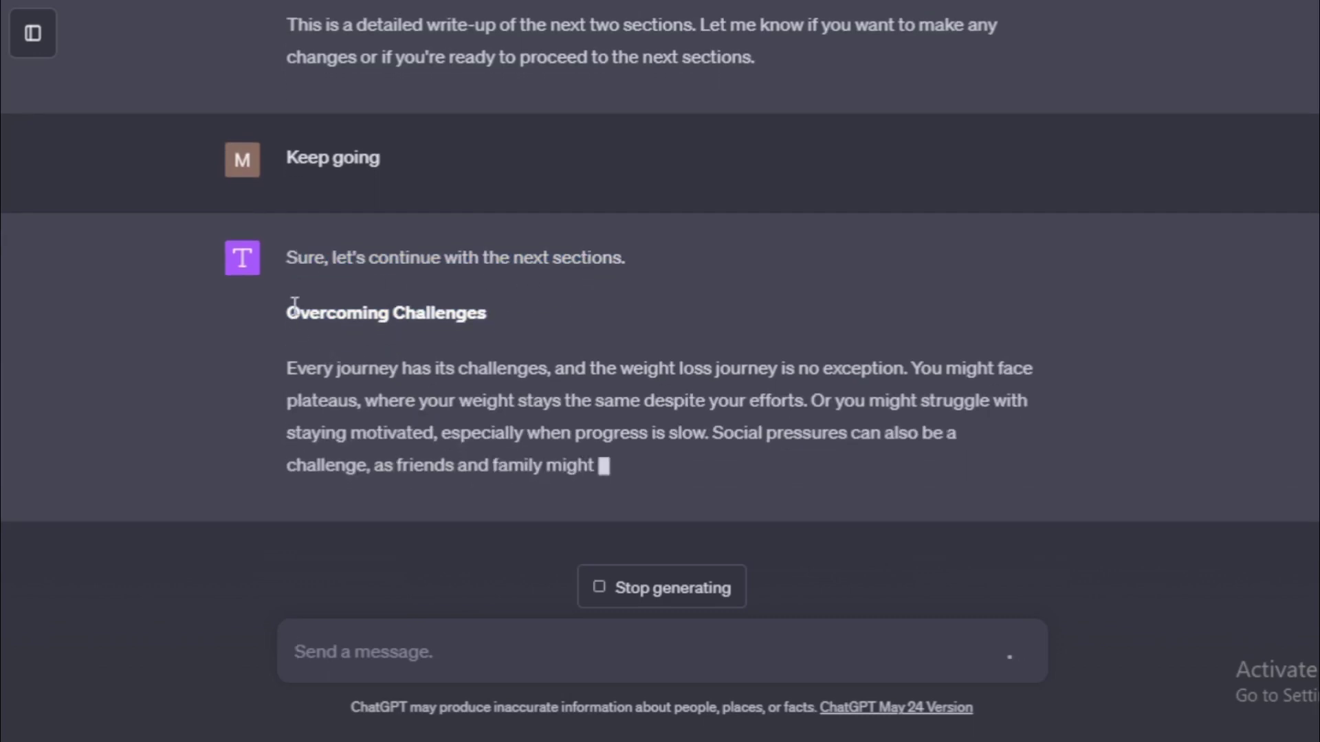
drag(294, 304, 483, 298)
click(493, 298)
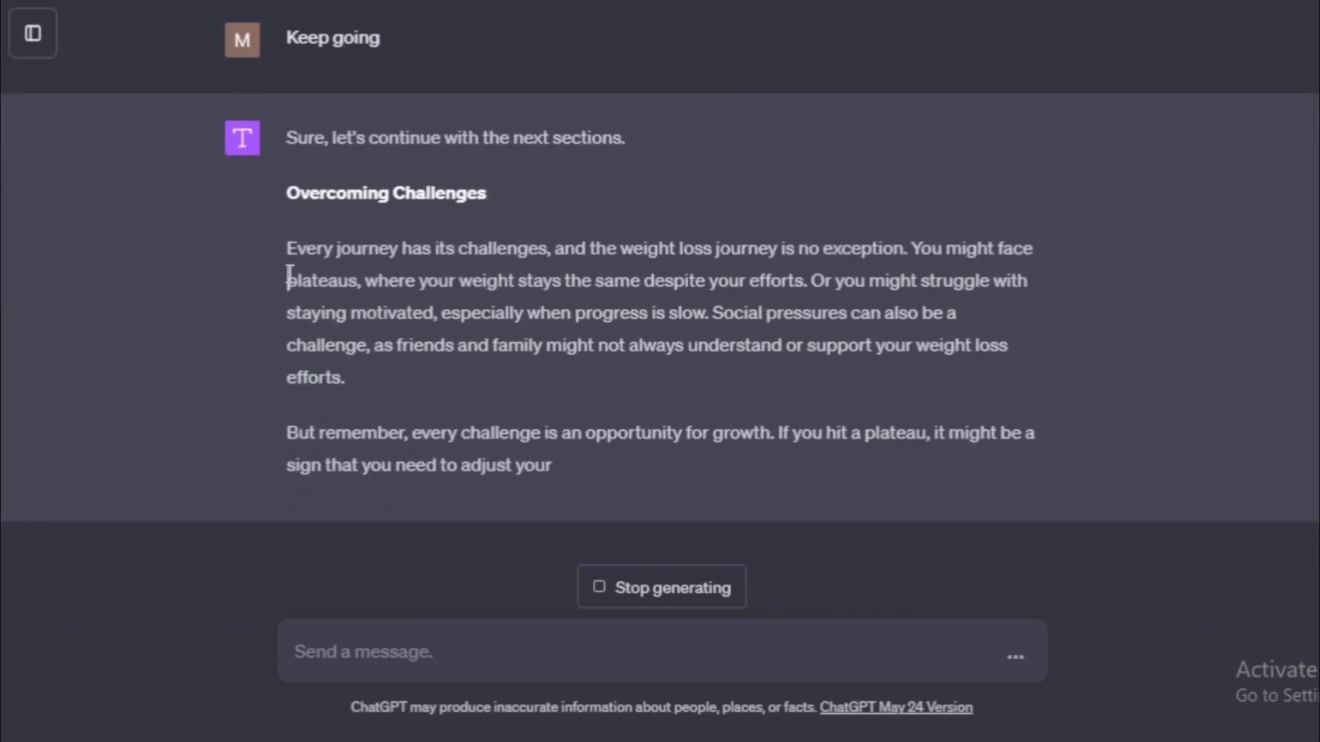
drag(286, 249, 362, 345)
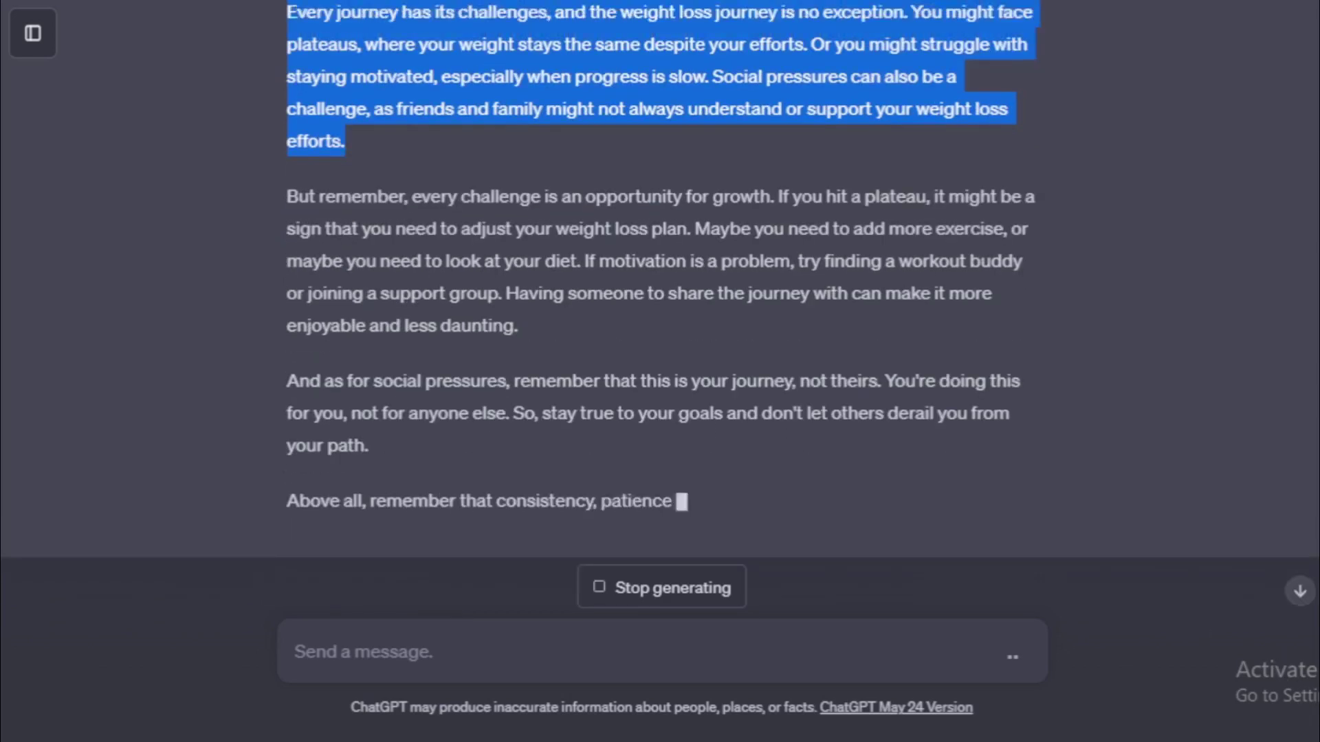
scroll(660, 302, up, 2)
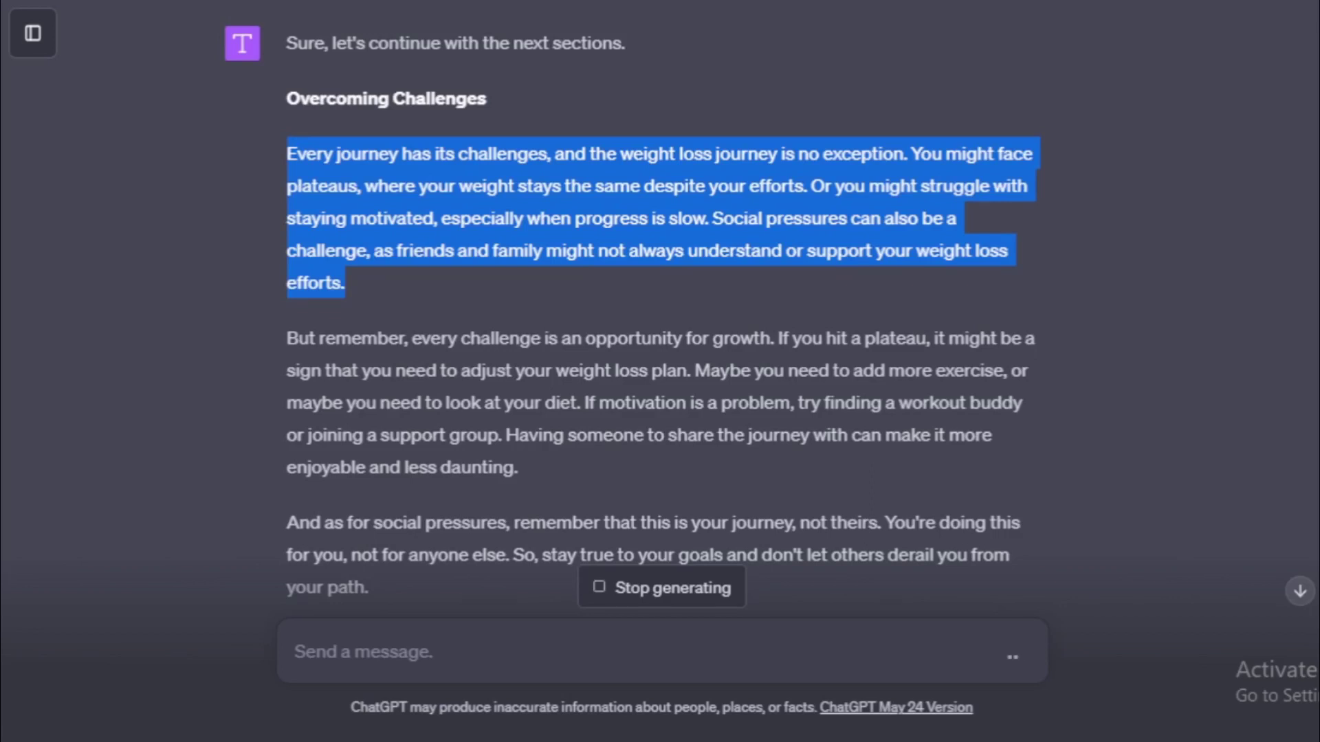
click(430, 298)
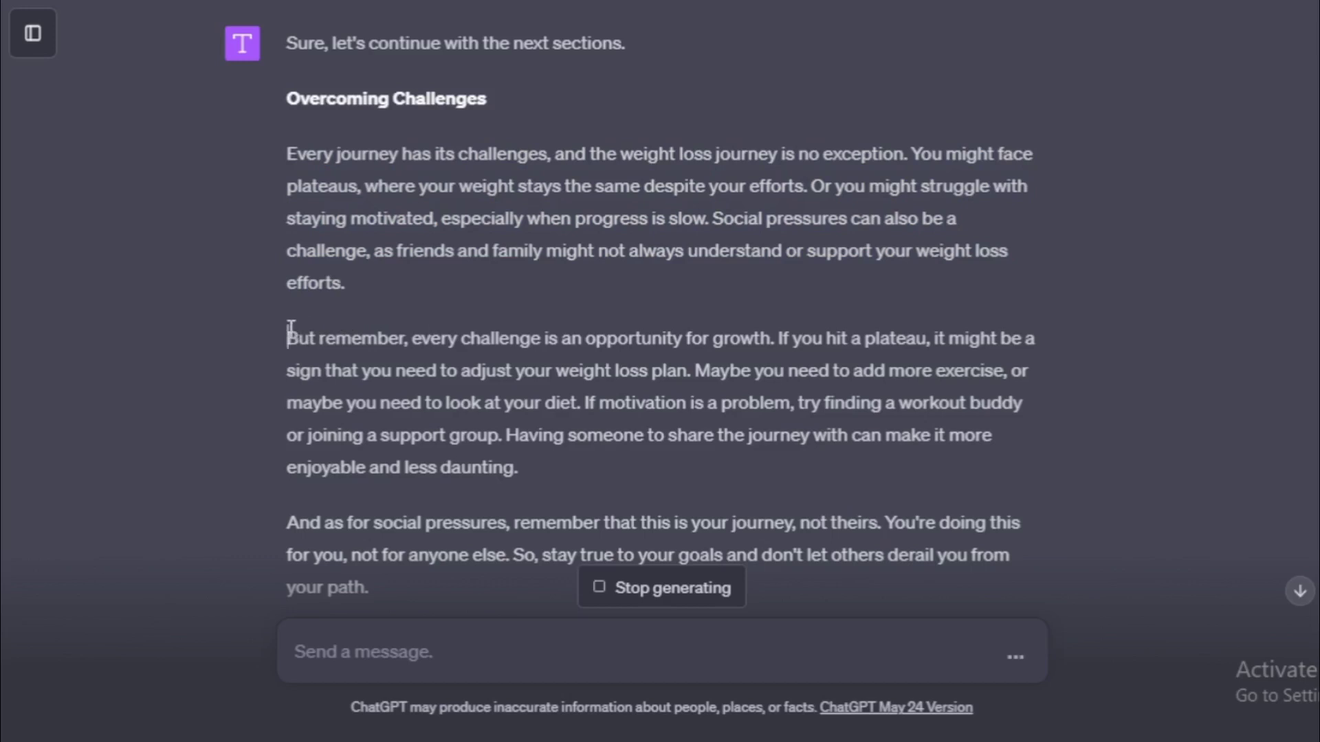
drag(291, 333, 782, 338)
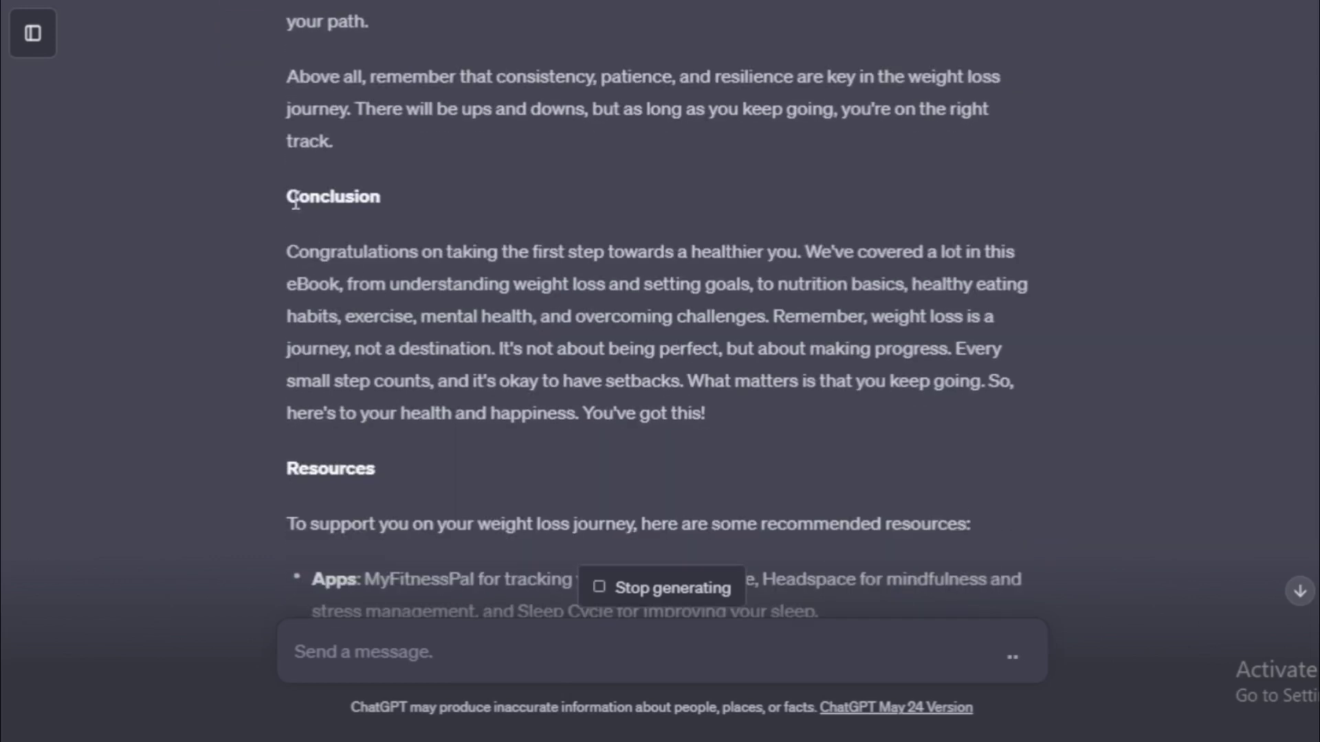
Read along the Conclusion paragraph and Resources introduction as they finish generating.
drag(299, 196, 382, 196)
mouse_move(288, 249)
mouse_down()
mouse_move(931, 254)
mouse_move(387, 271)
mouse_move(411, 258)
mouse_move(388, 274)
mouse_move(636, 295)
mouse_move(1012, 292)
mouse_move(328, 324)
mouse_move(761, 328)
mouse_up()
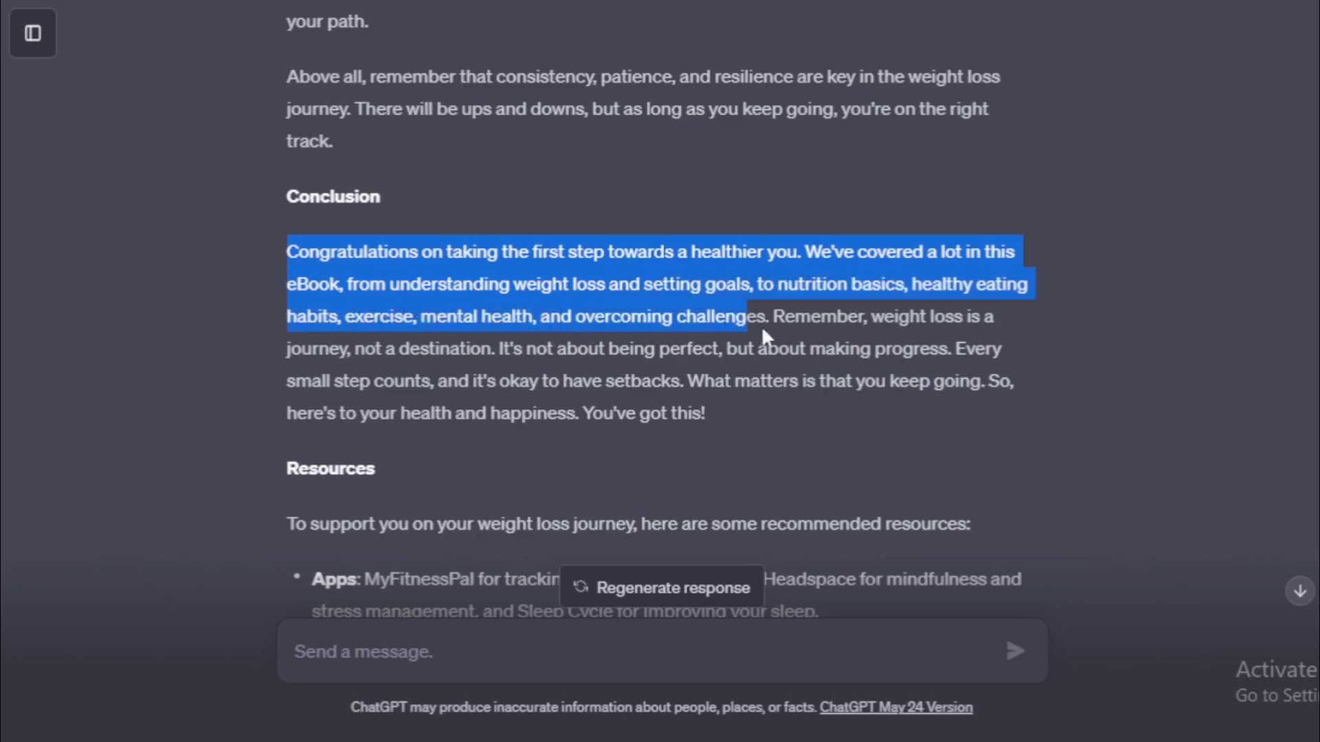
drag(866, 325, 729, 421)
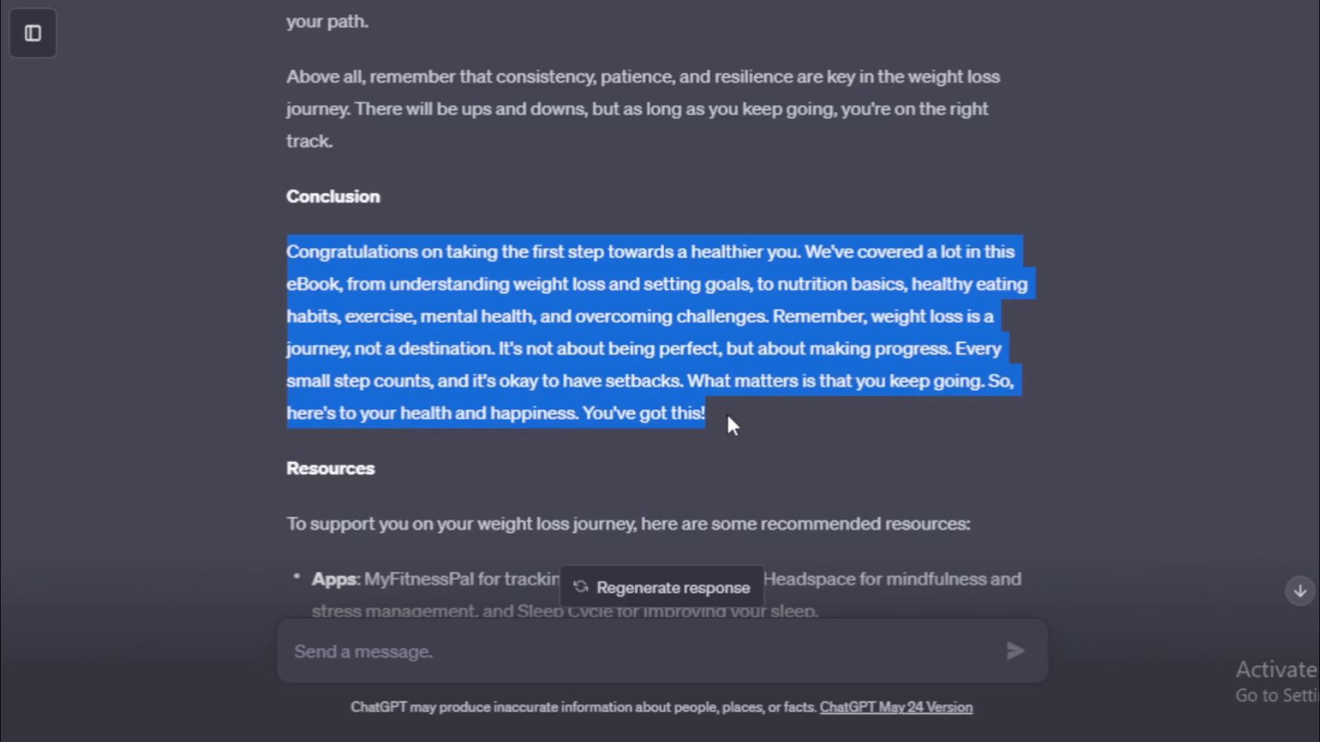
click(701, 402)
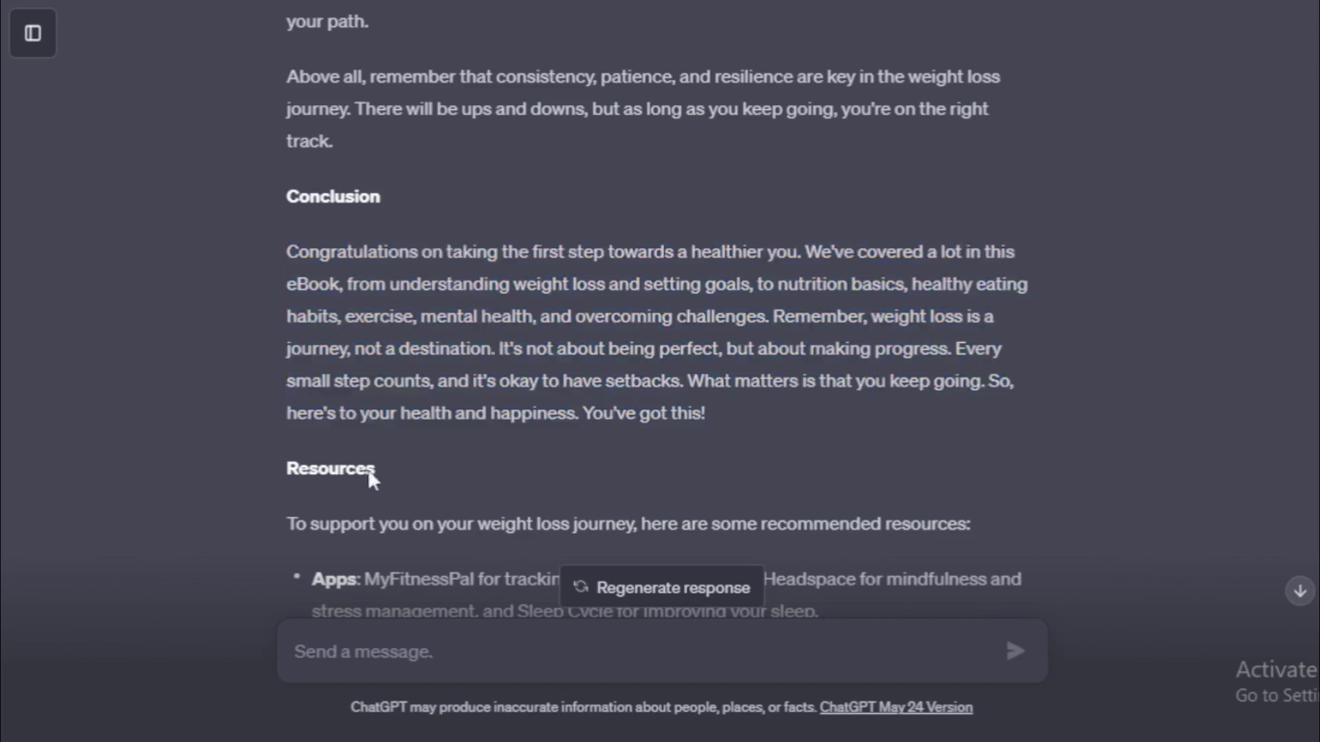
drag(288, 462, 361, 460)
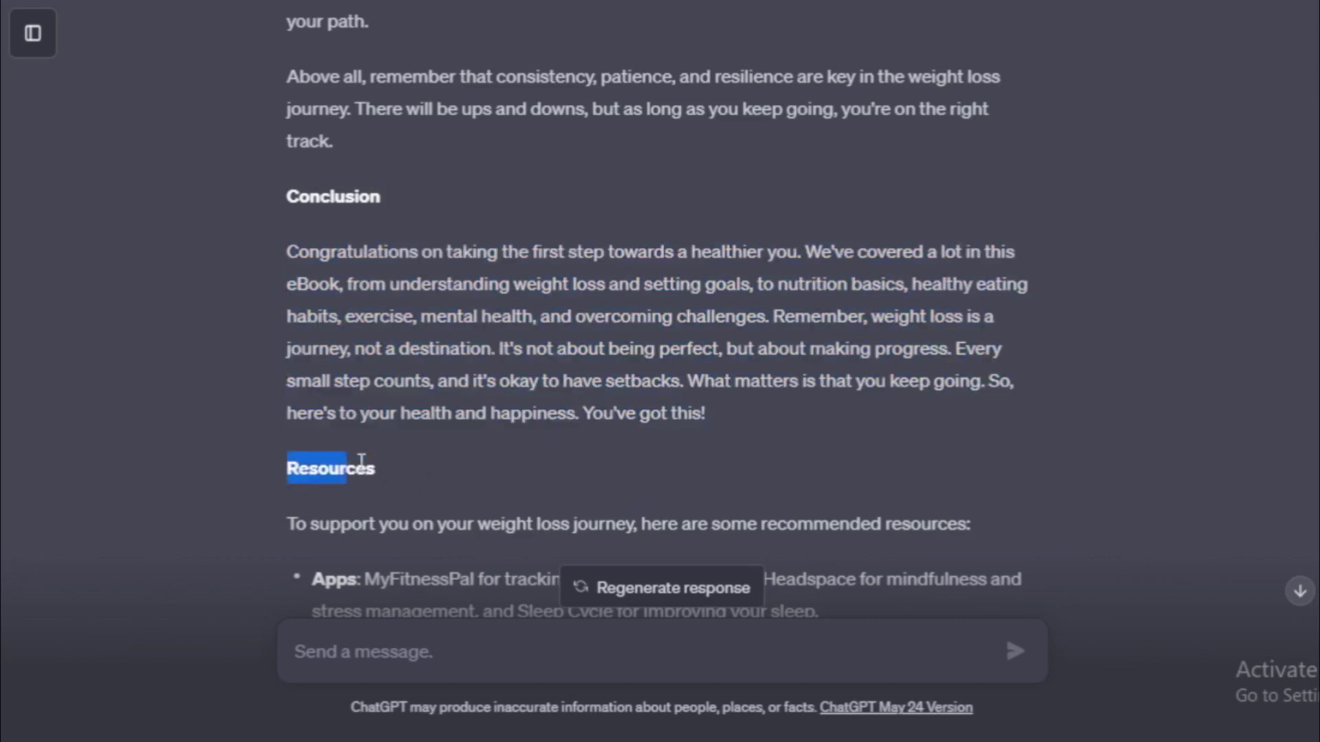
click(380, 472)
drag(288, 524, 1004, 526)
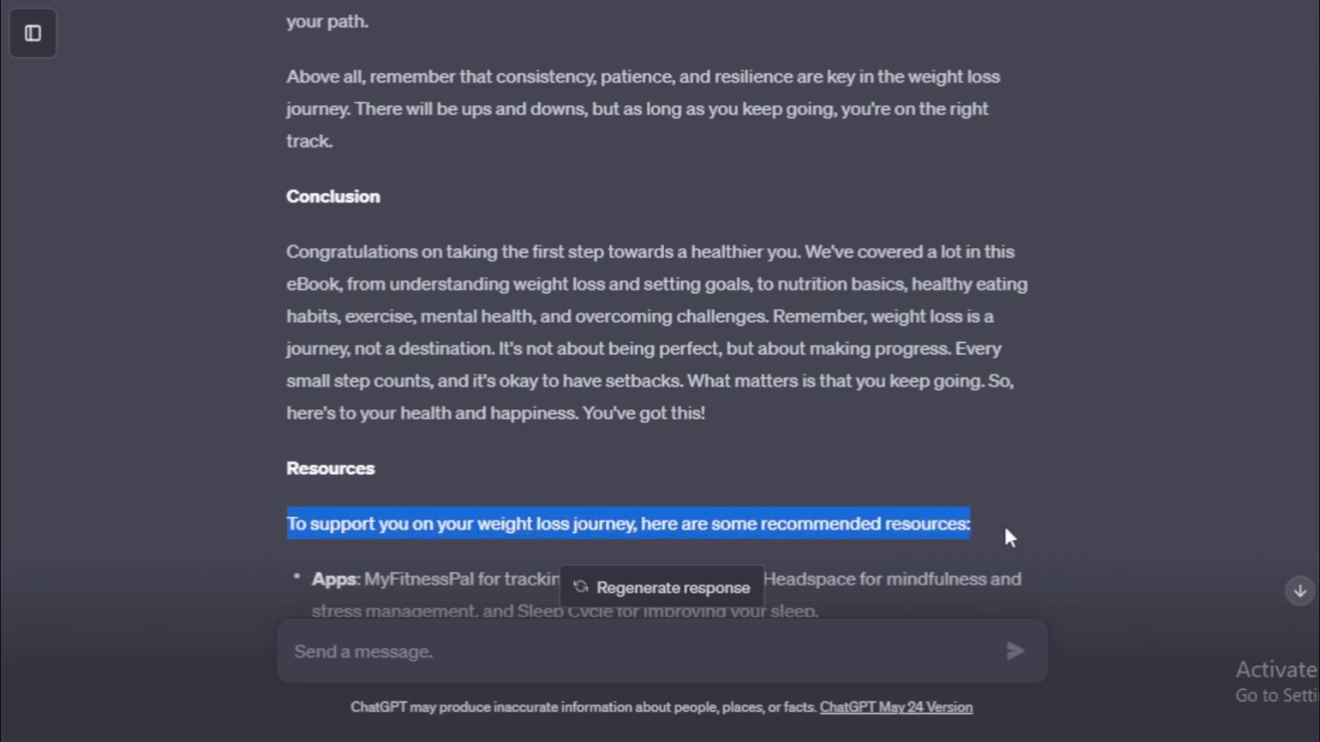
click(1004, 526)
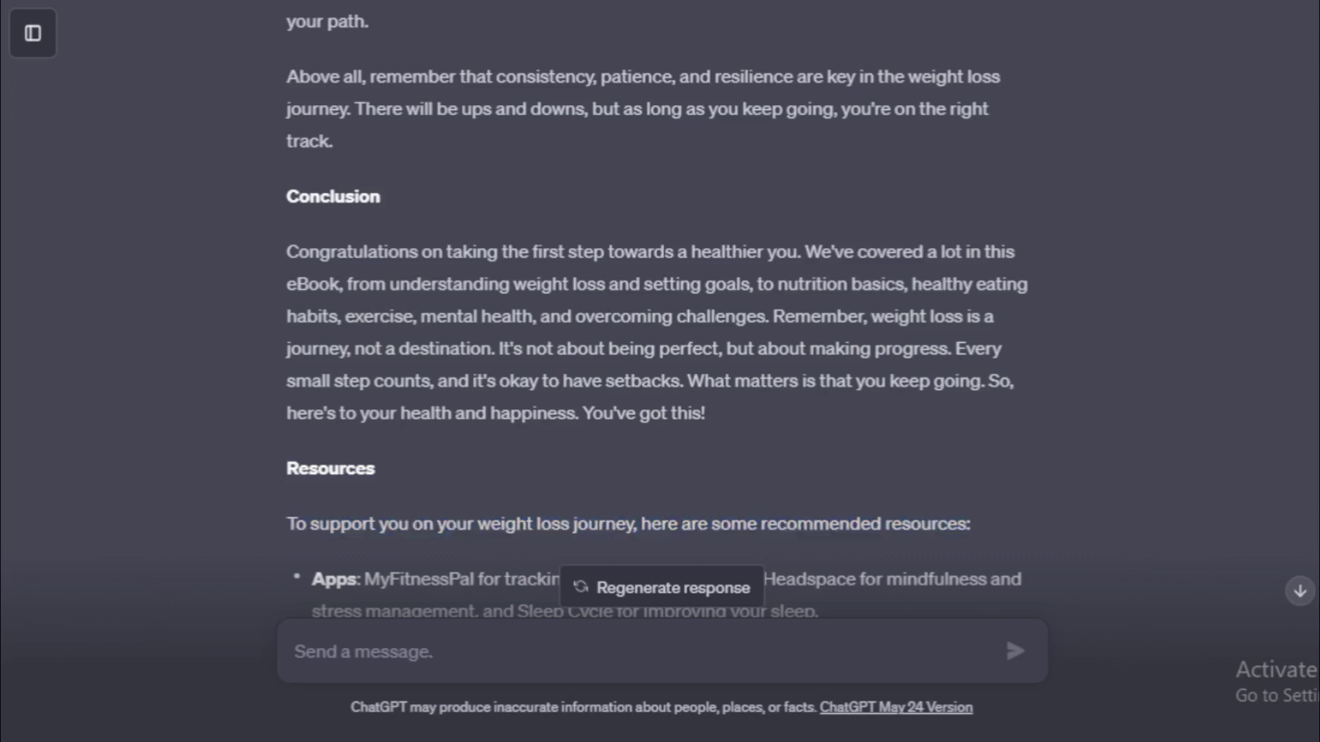
scroll(1316, 708, down, 5)
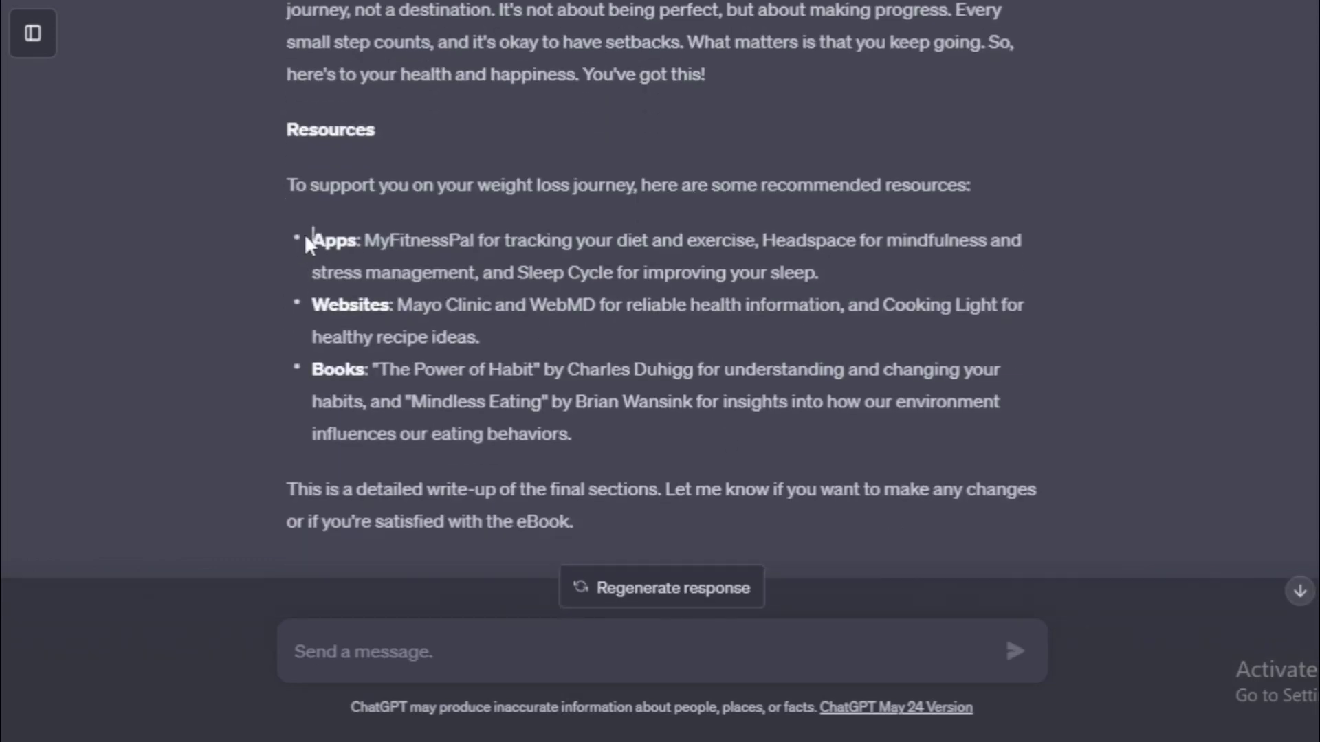
drag(306, 239, 833, 281)
click(833, 282)
drag(313, 303, 529, 336)
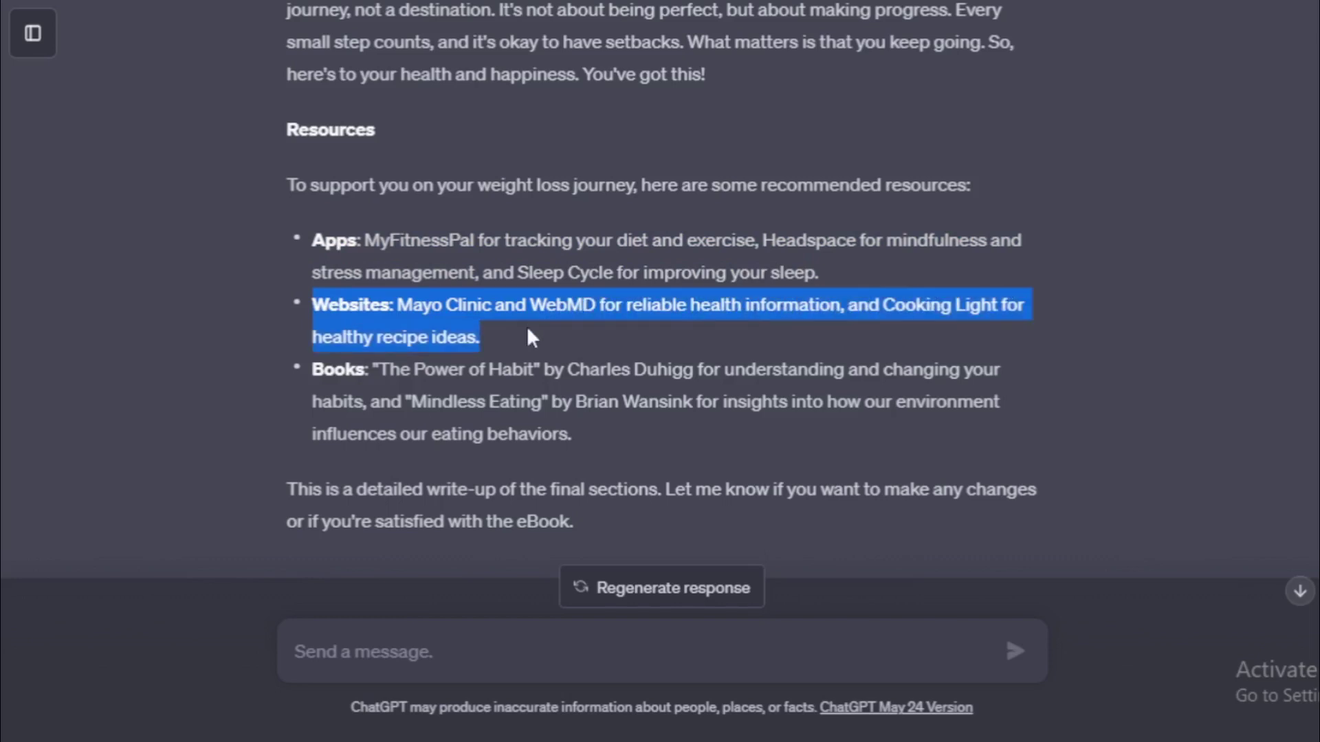
click(528, 330)
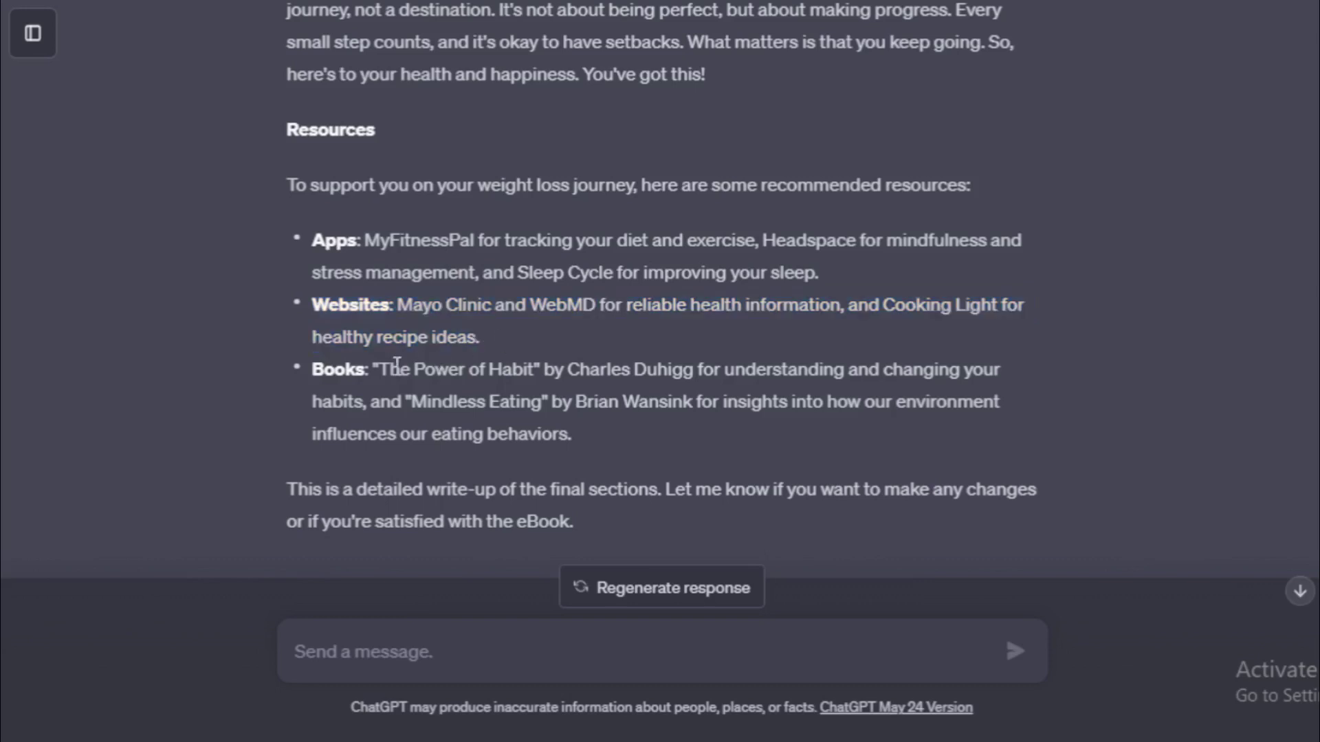
drag(314, 367, 574, 437)
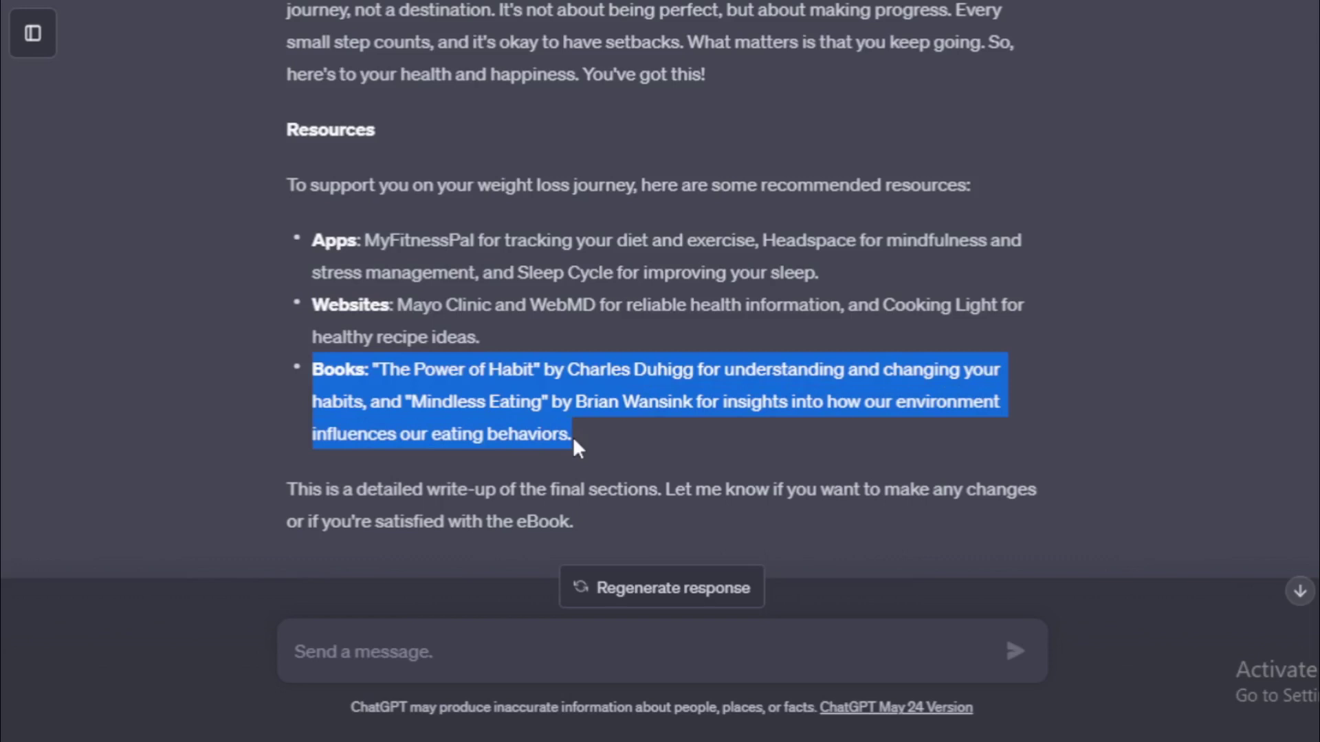
click(573, 441)
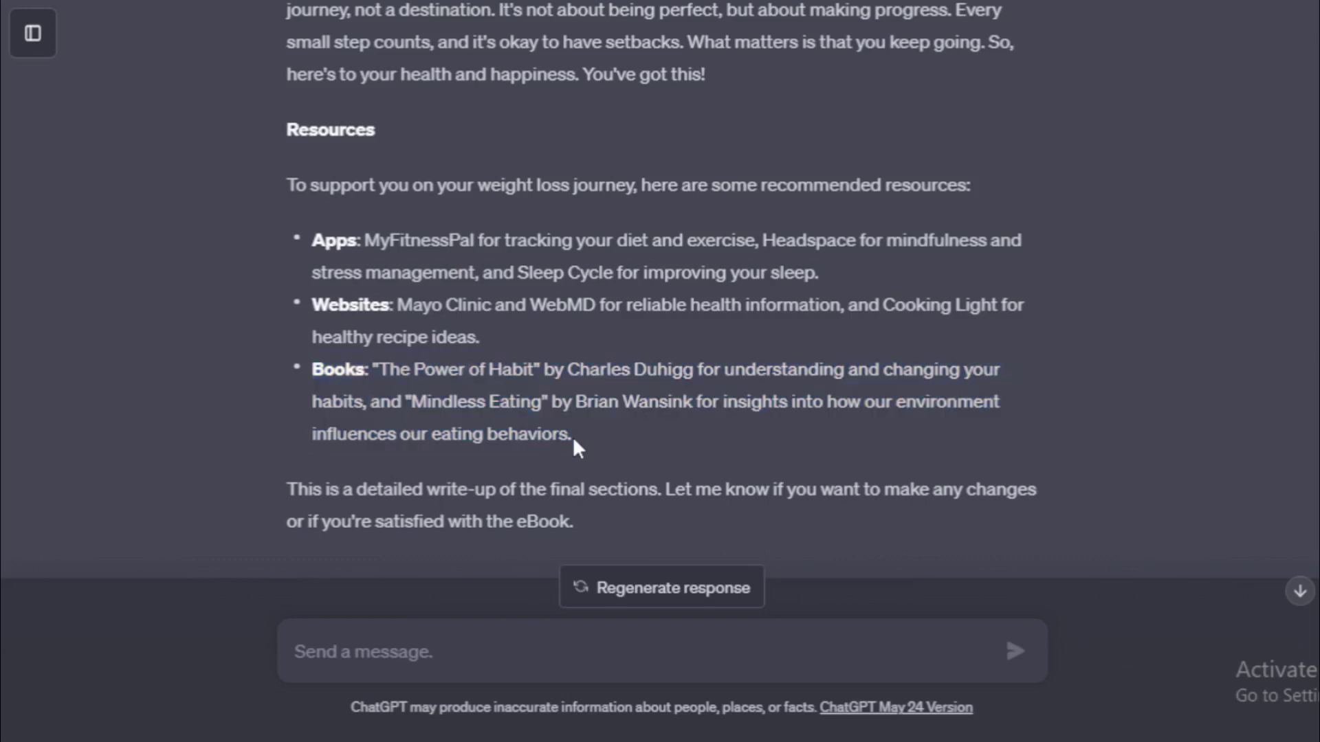
drag(282, 489, 638, 490)
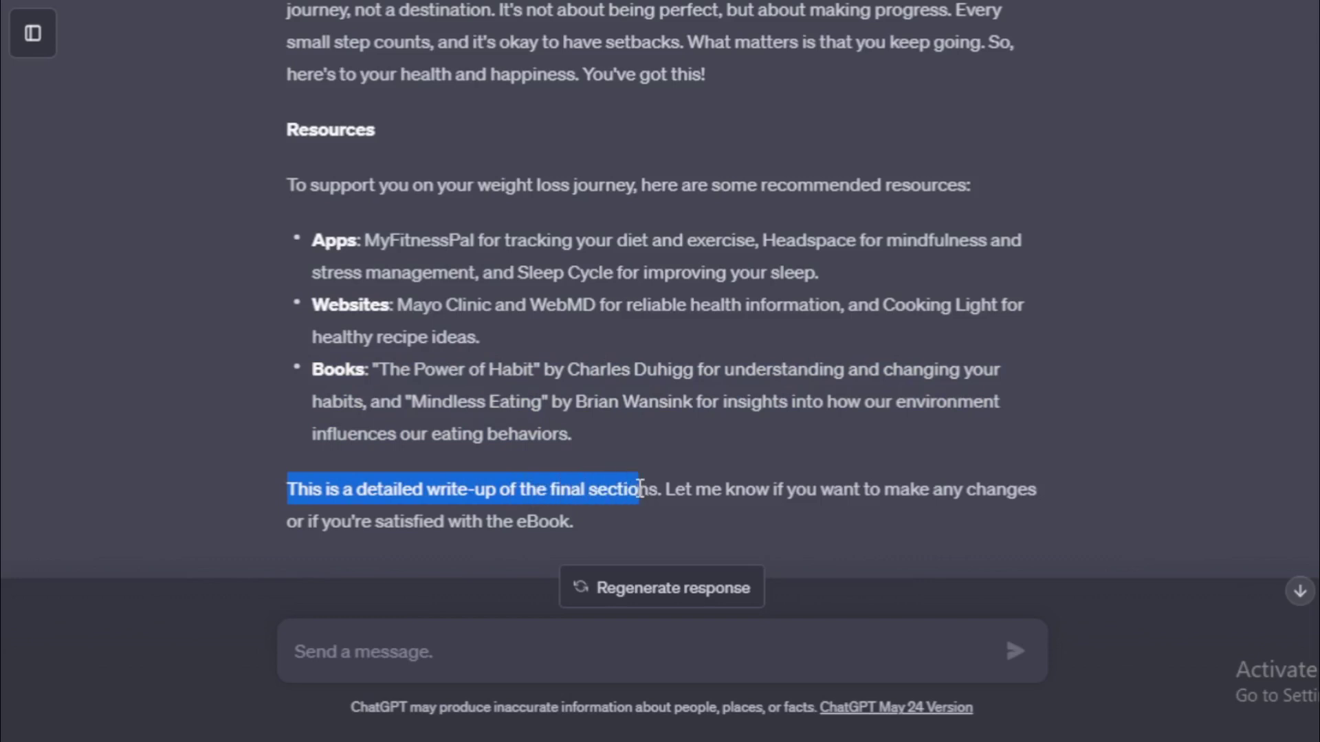
drag(639, 489, 633, 517)
click(620, 504)
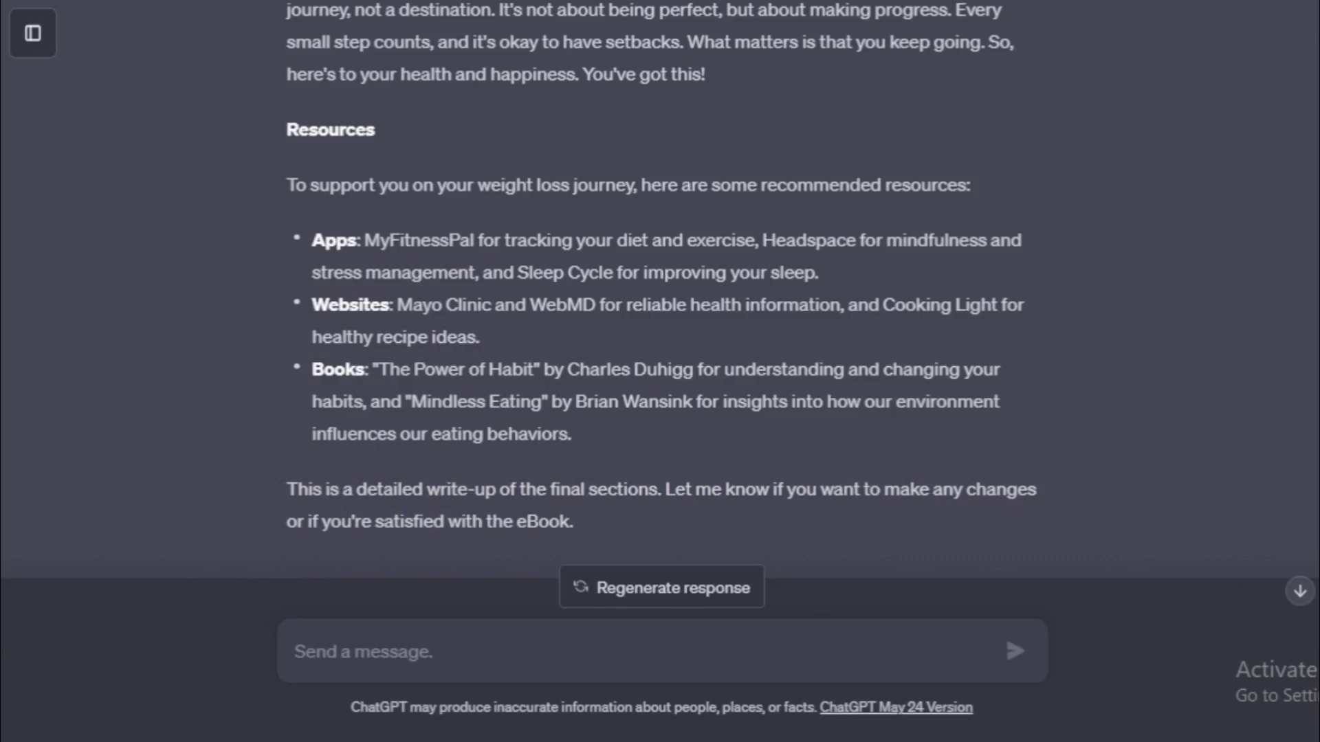
scroll(659, 303, down, 1)
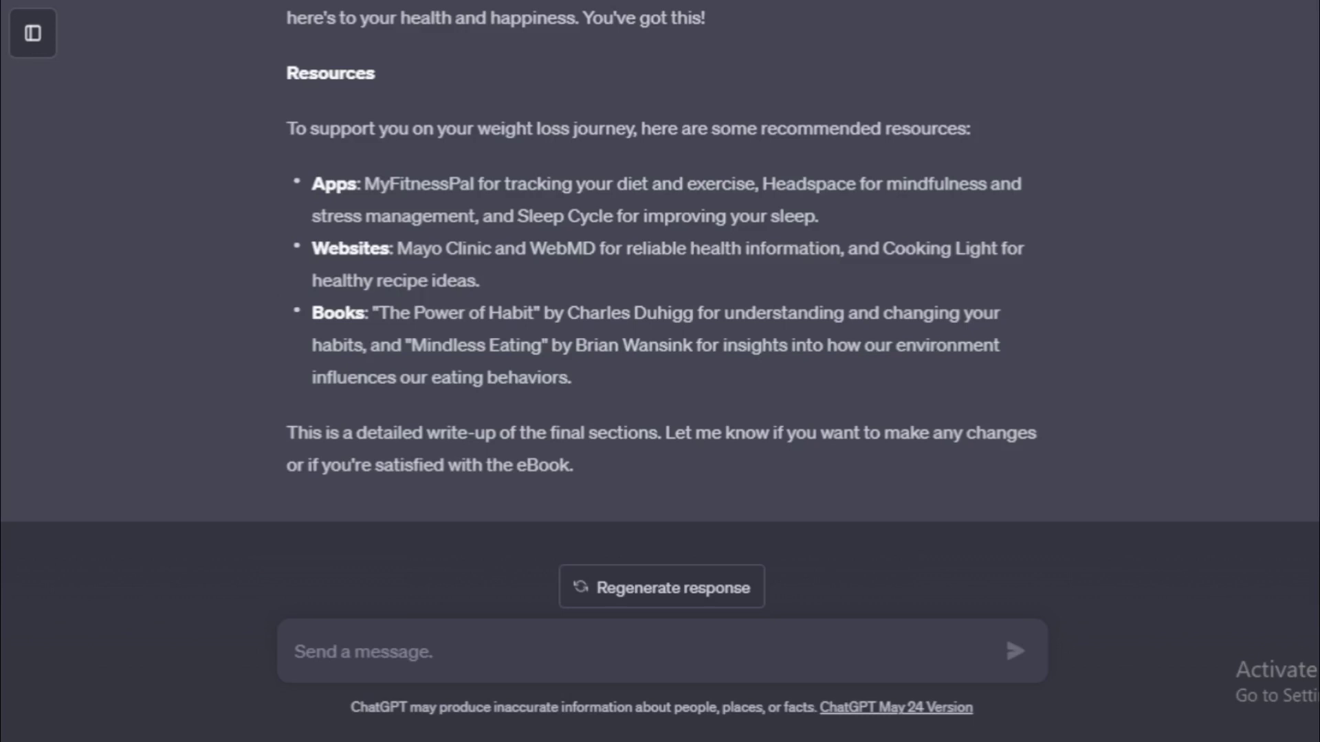
scroll(659, 303, up, 8)
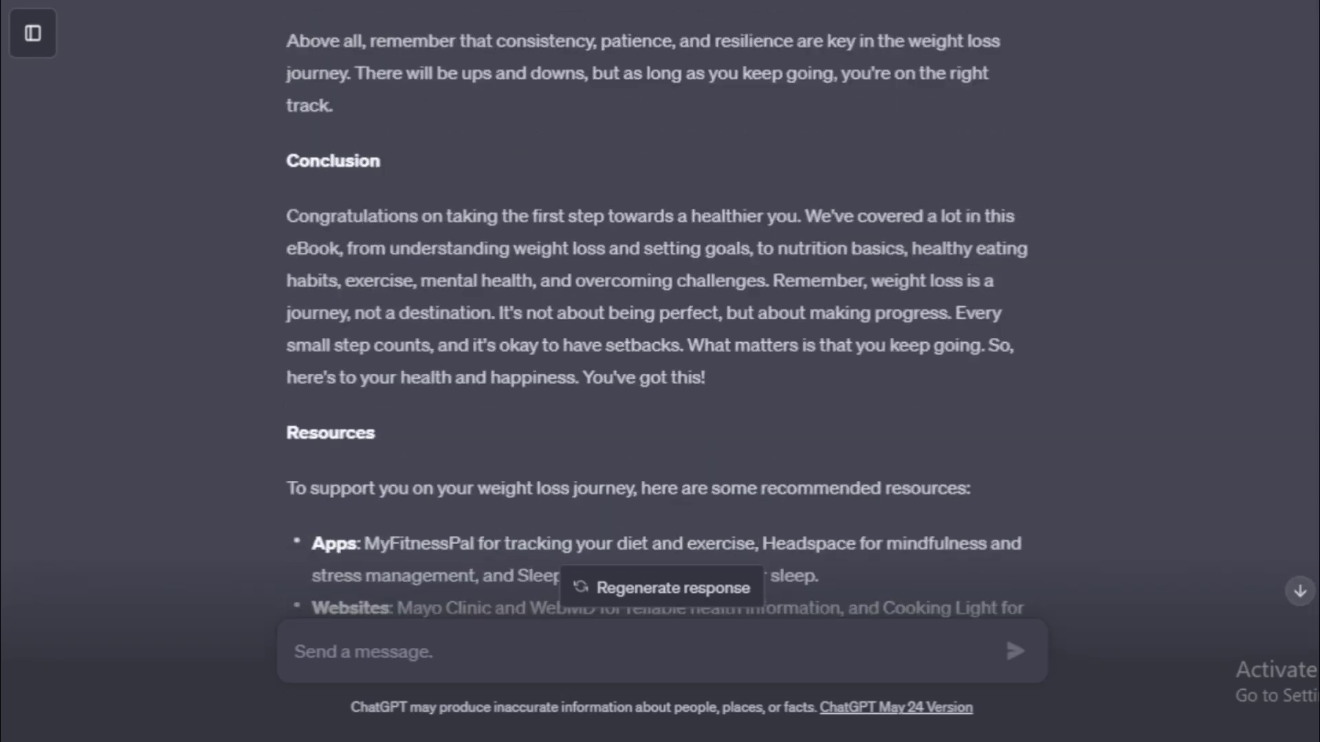
scroll(660, 303, up, 18)
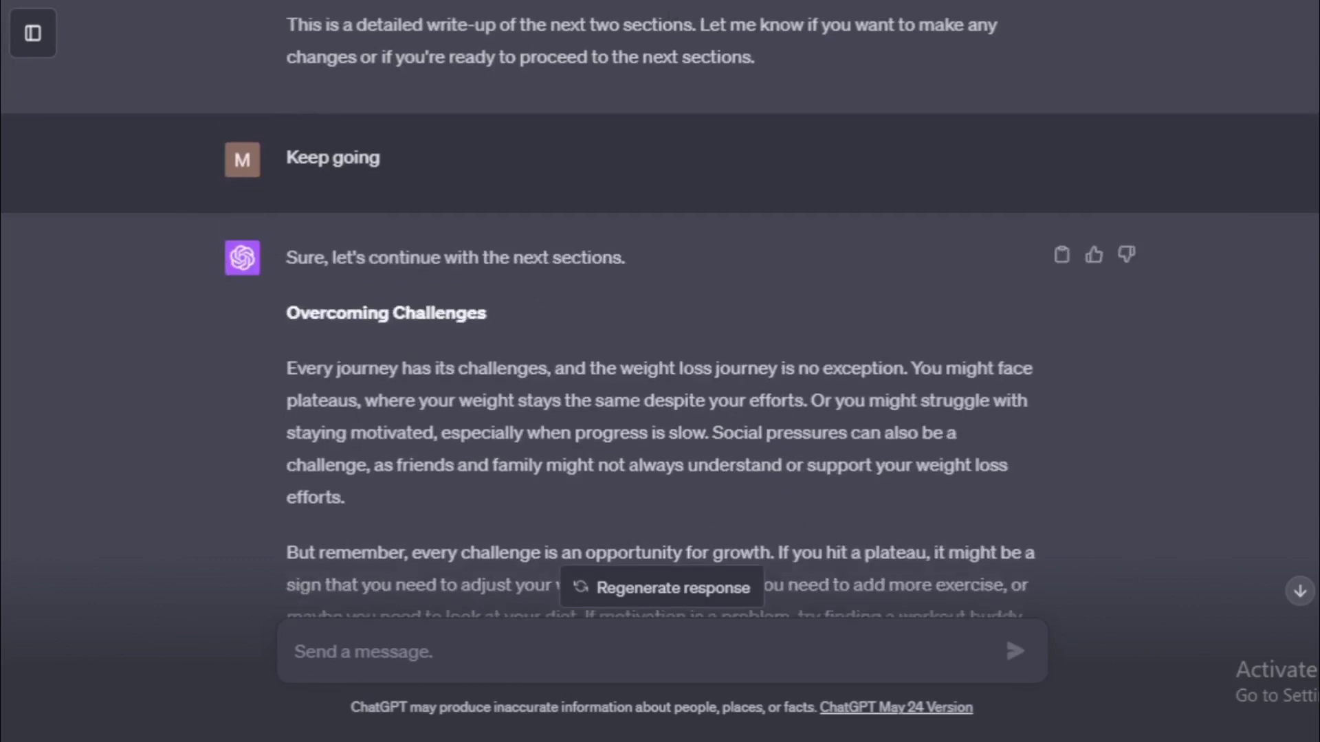
scroll(659, 303, up, 20)
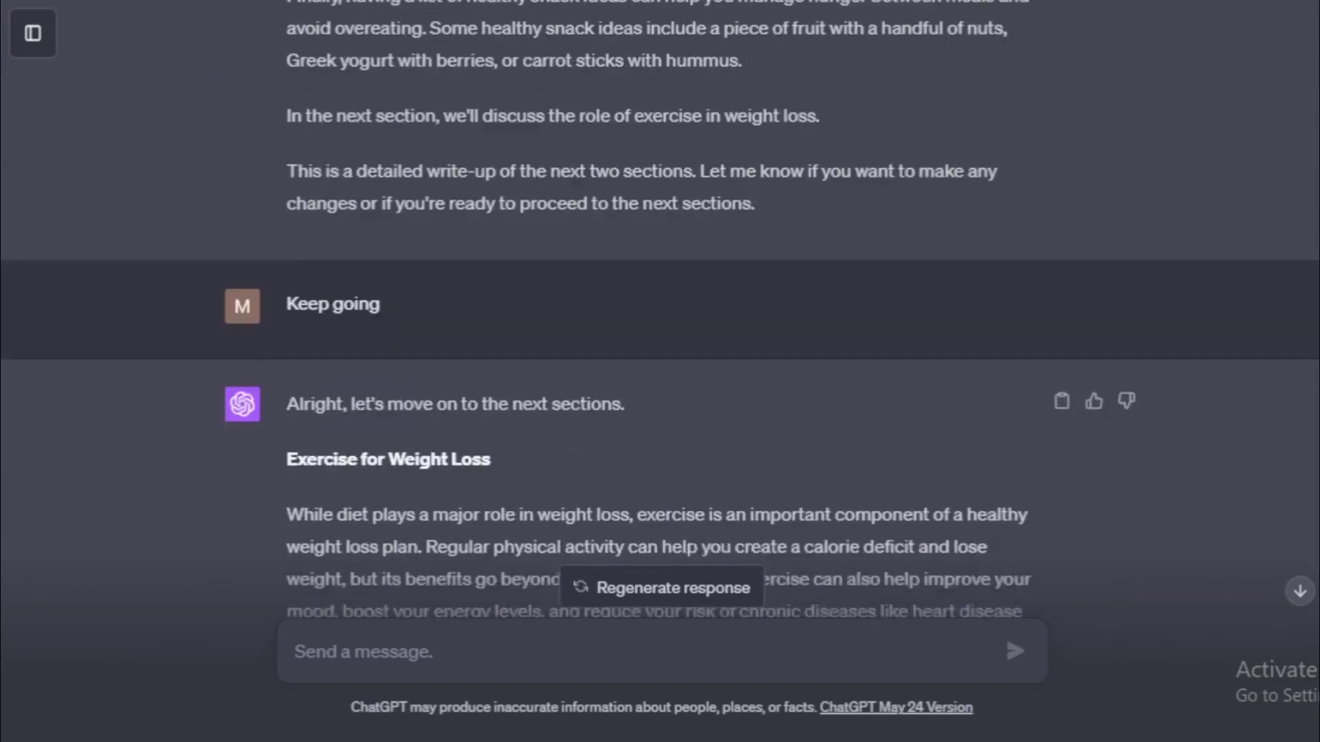
scroll(659, 302, up, 15)
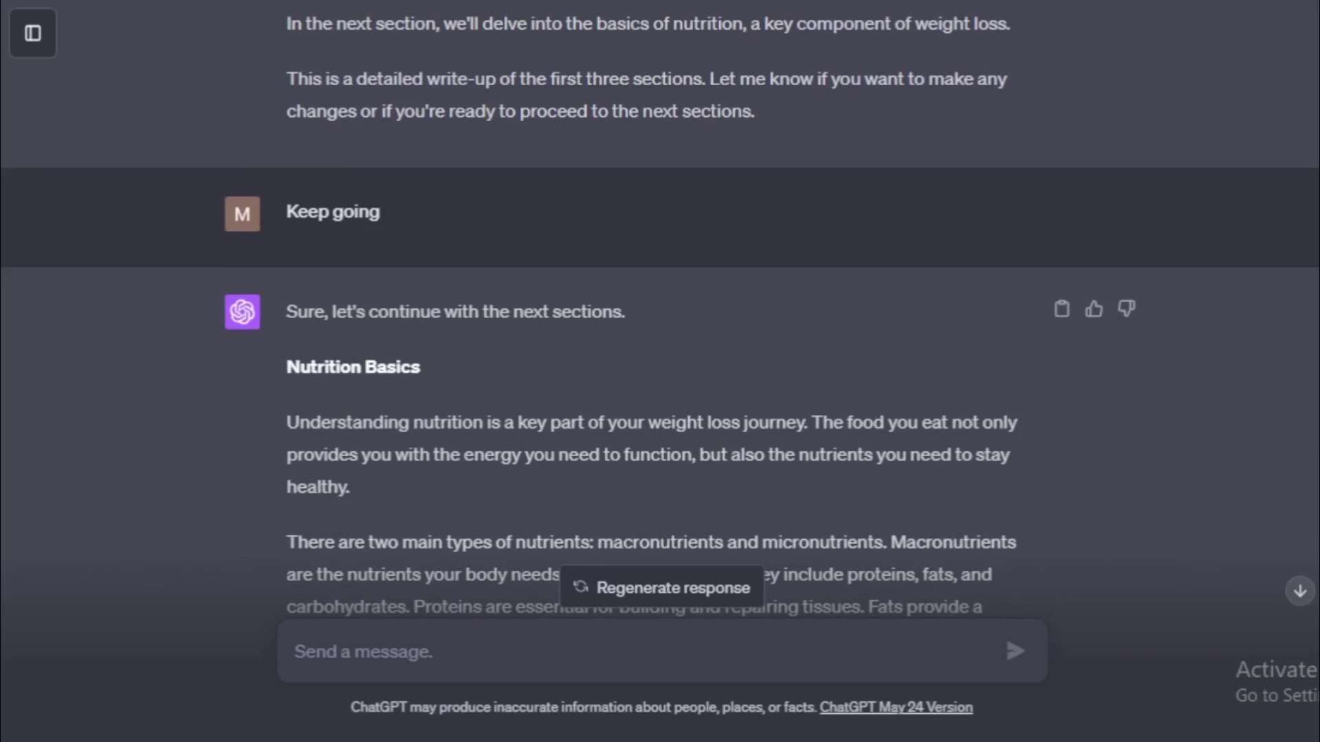
scroll(660, 303, up, 20)
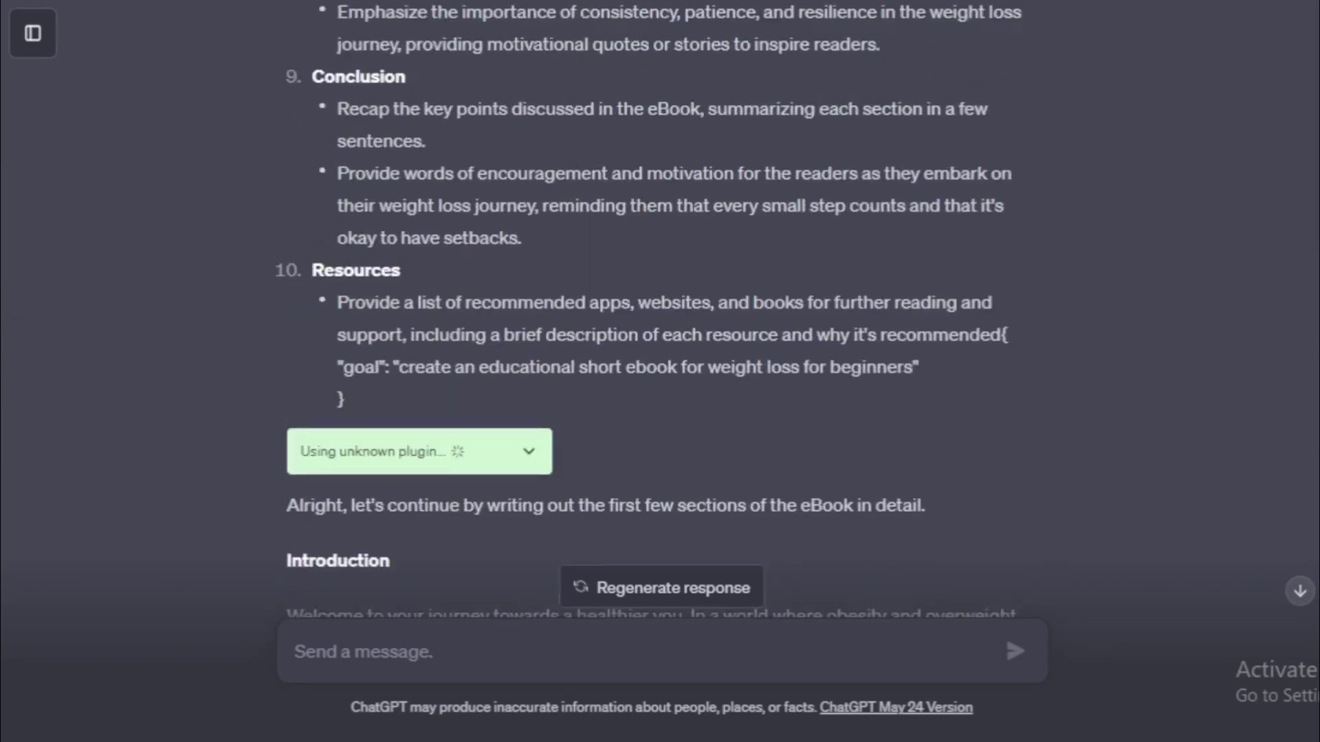
scroll(660, 303, up, 18)
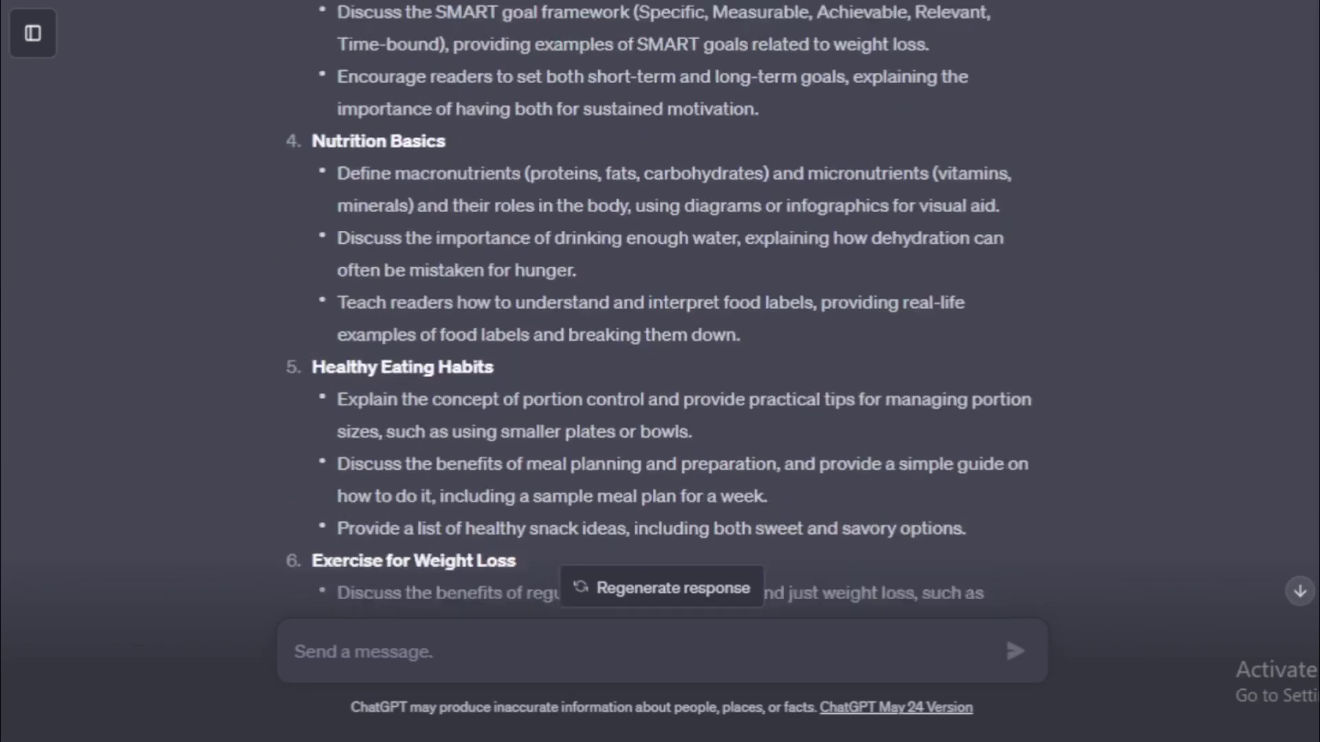
scroll(659, 302, up, 20)
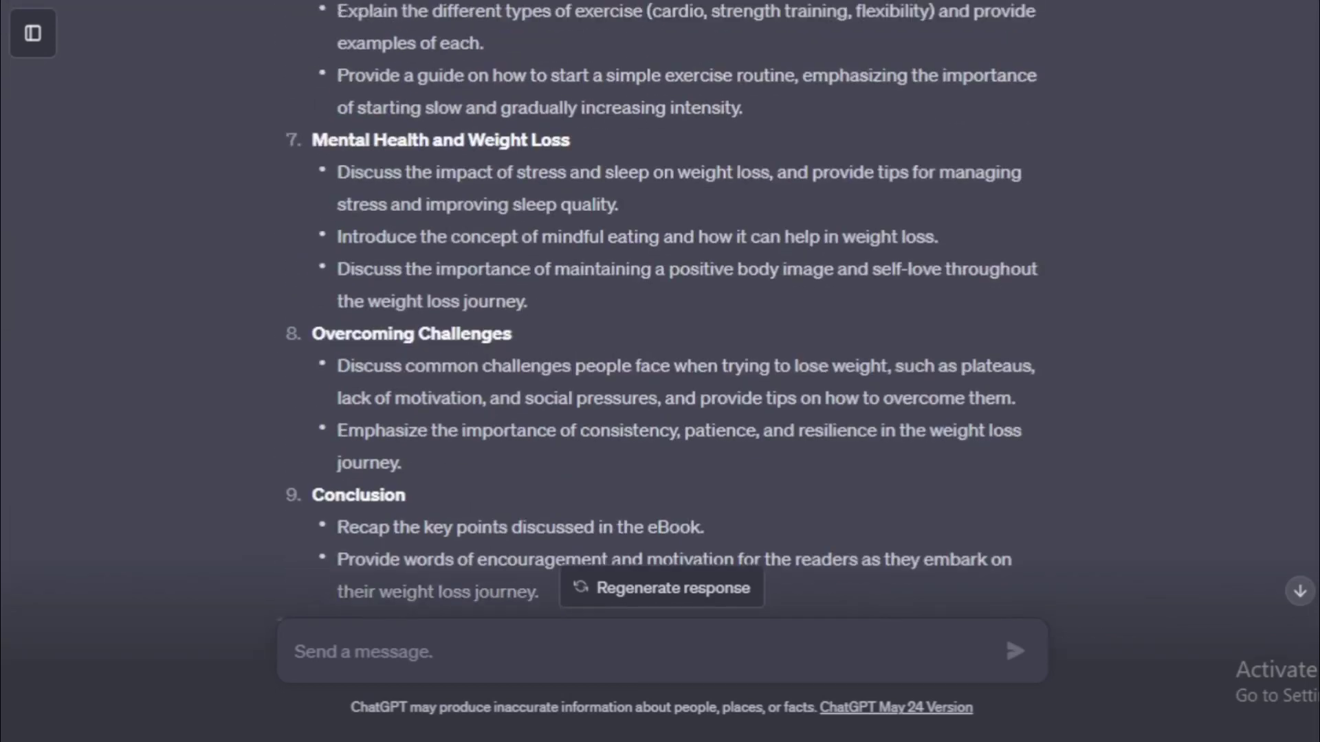
scroll(660, 303, up, 6)
scroll(660, 303, up, 20)
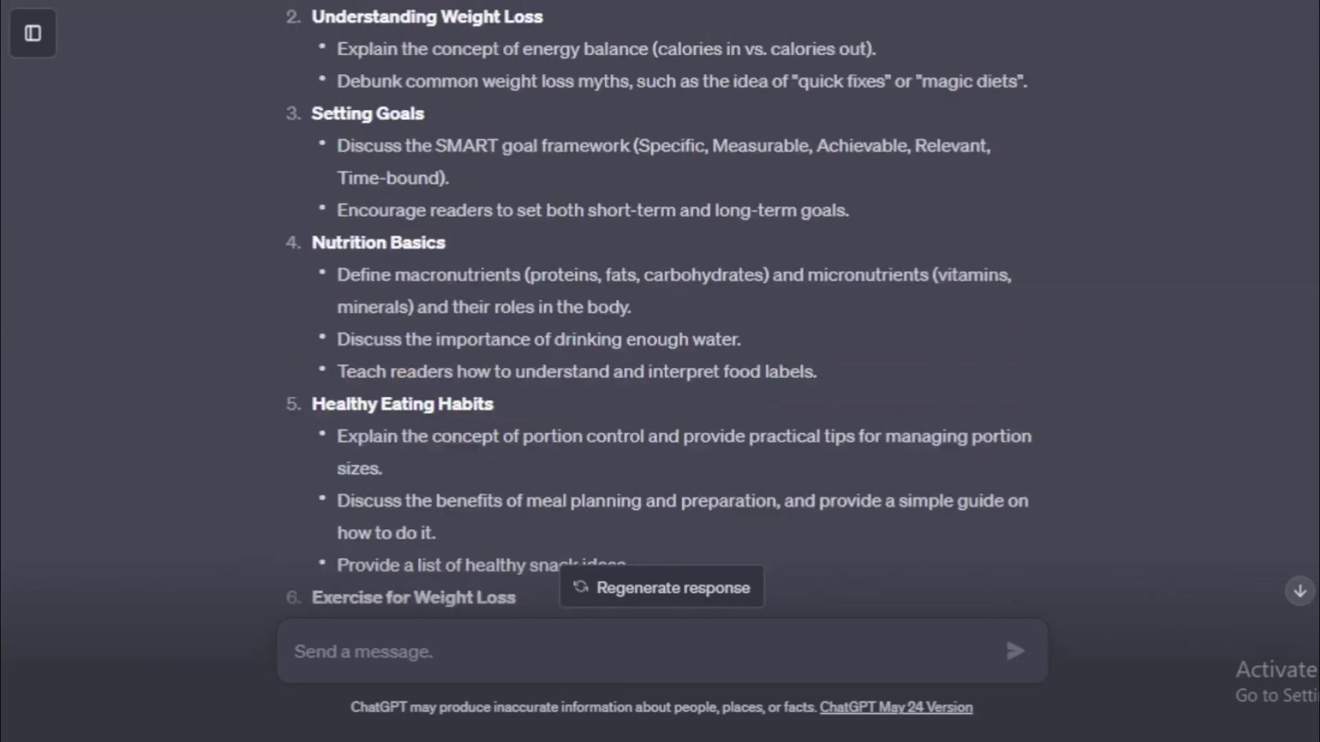
scroll(659, 302, up, 7)
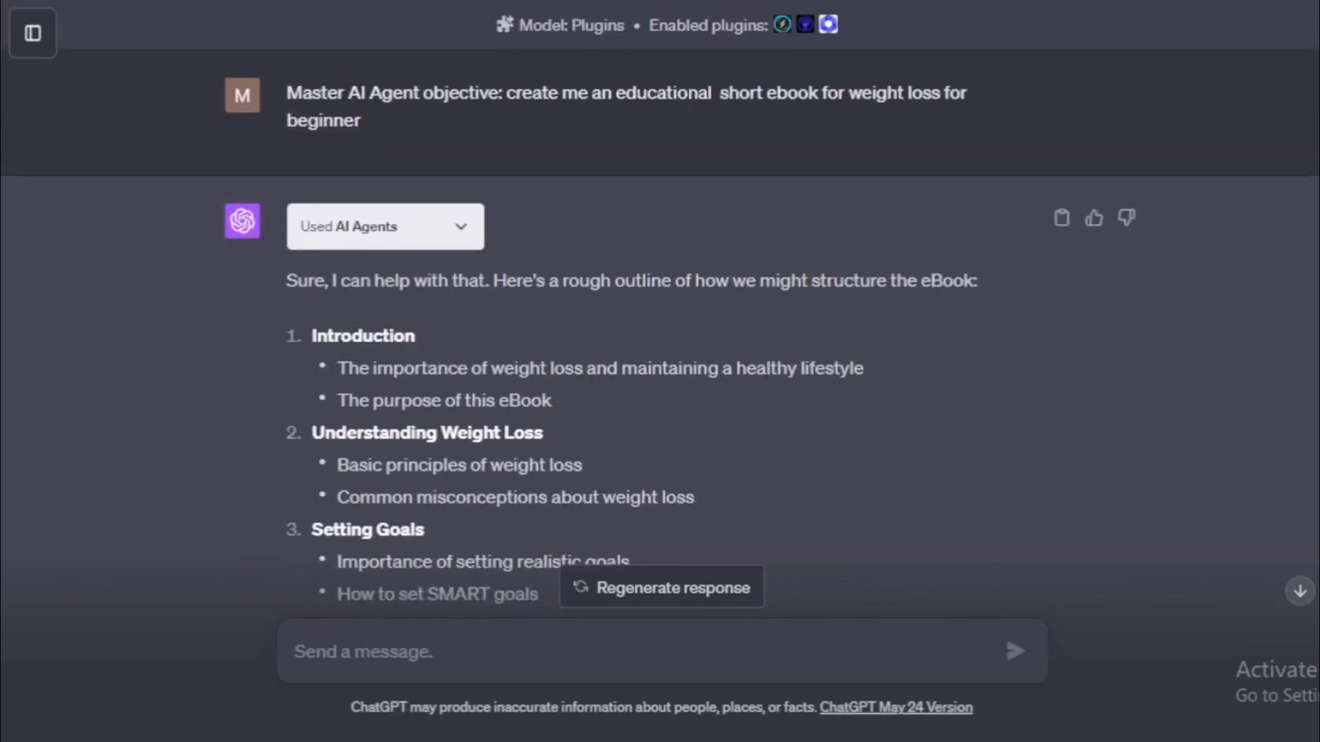
scroll(660, 302, down, 5)
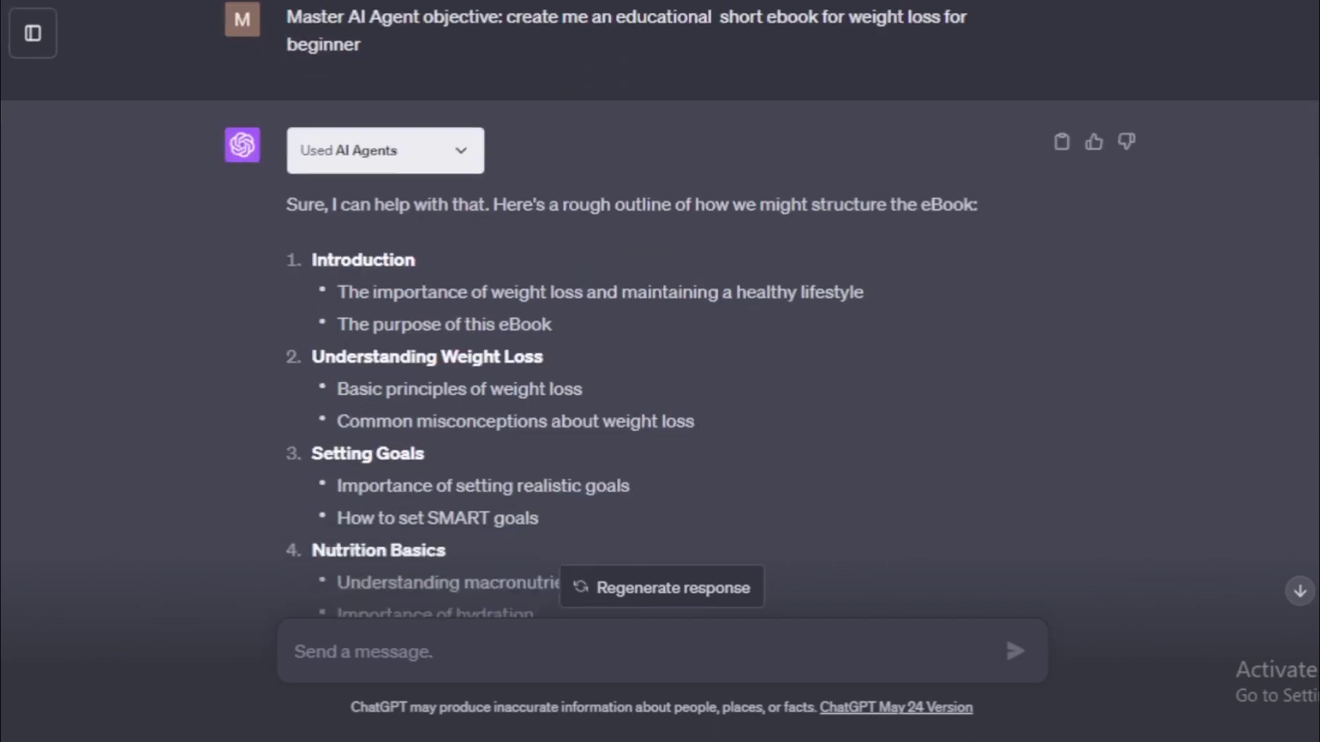
scroll(660, 303, down, 11)
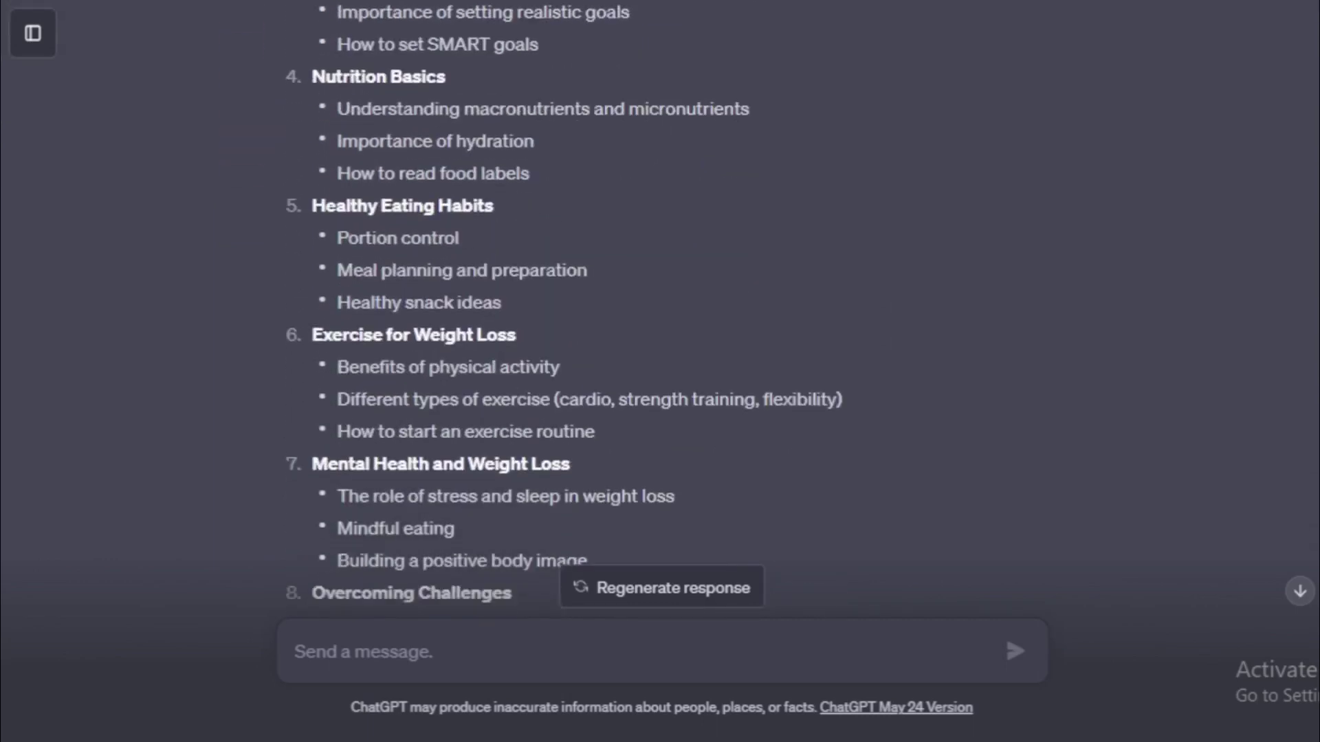
scroll(660, 303, down, 18)
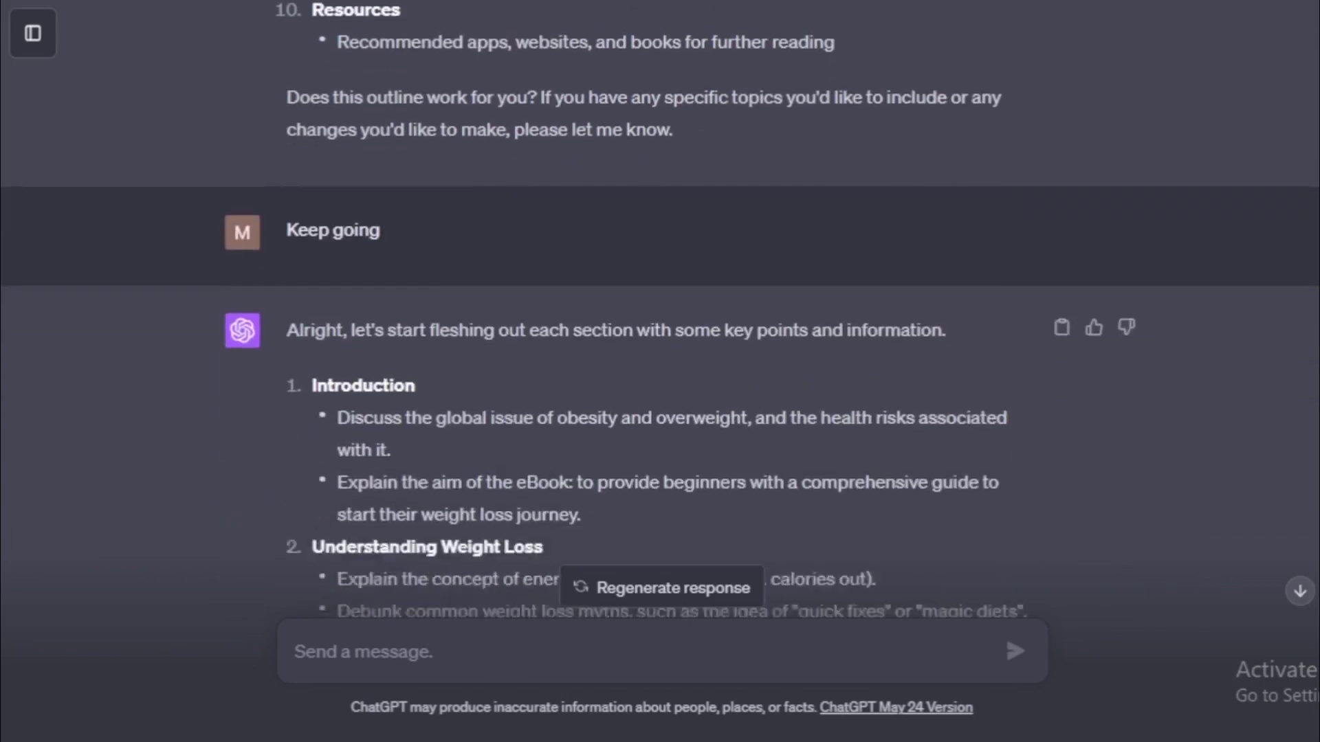
scroll(660, 303, down, 16)
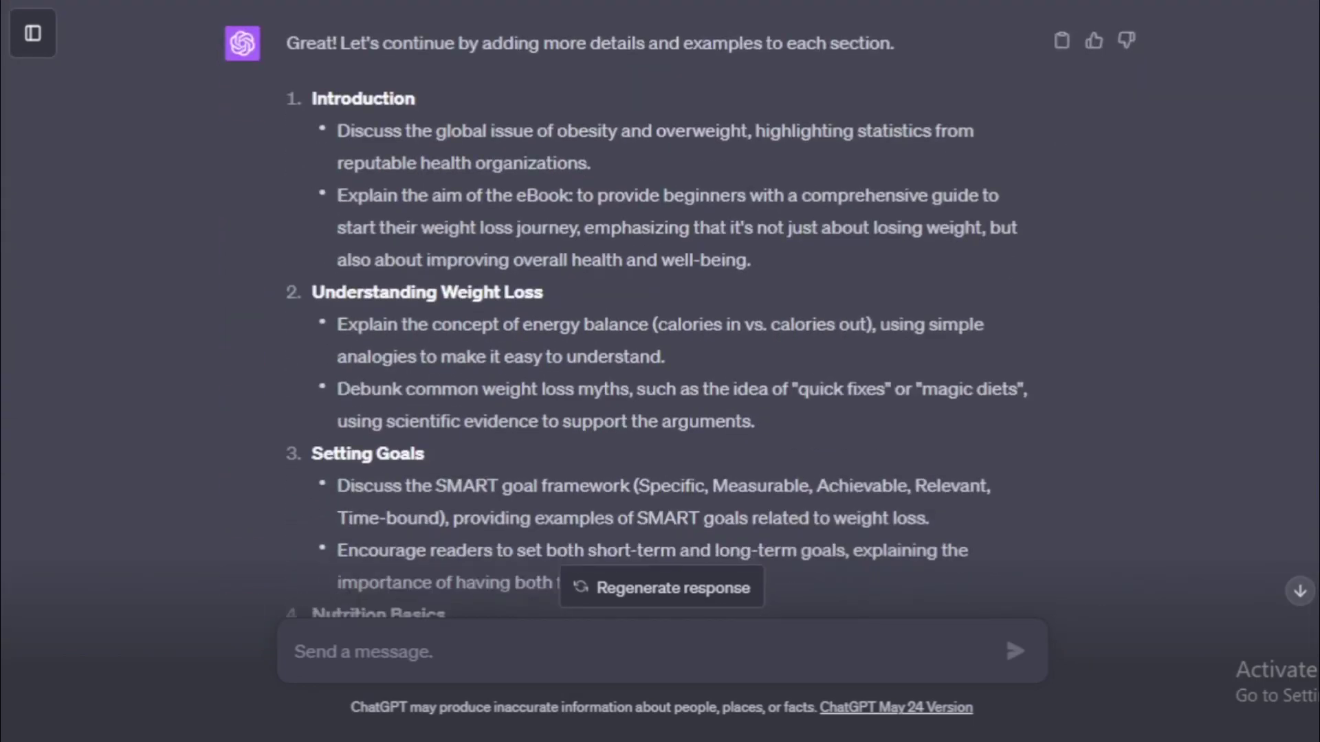
drag(1307, 242, 1308, 712)
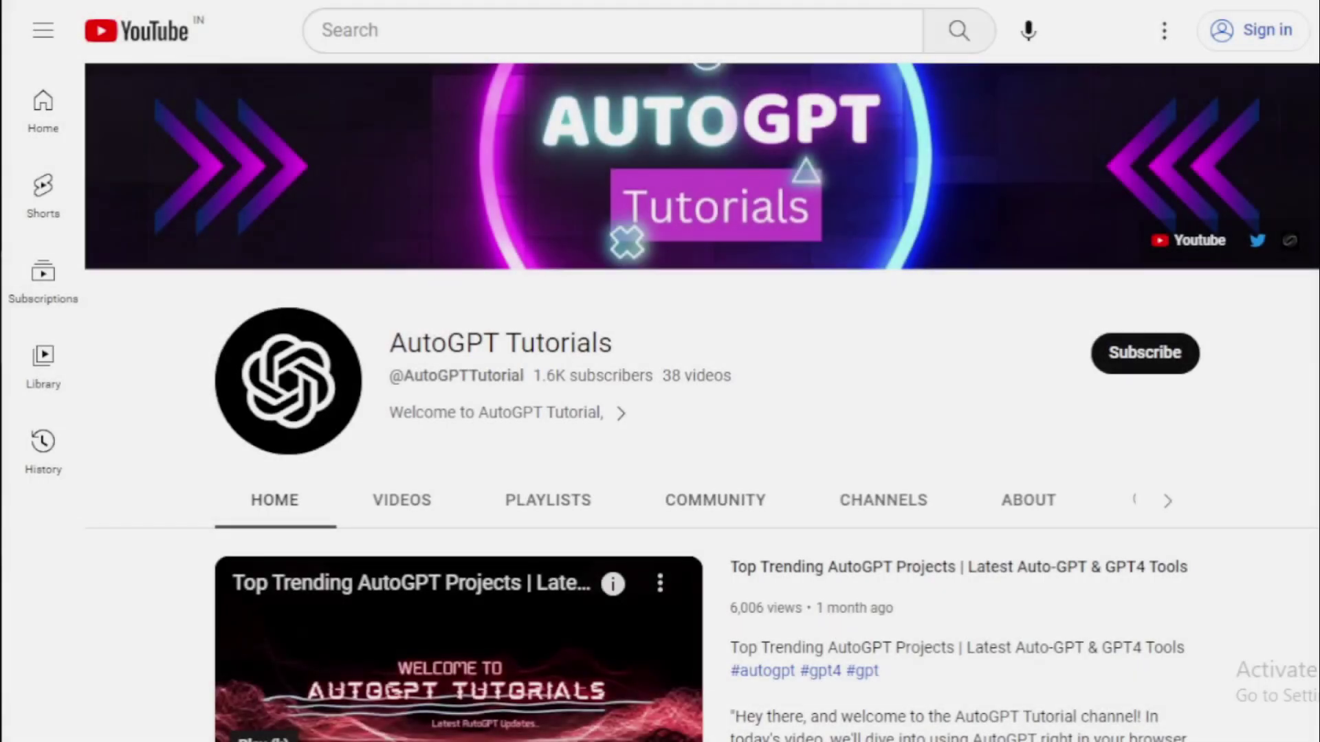
Scroll through the AutoGPT Tutorials channel's Home tab.
scroll(241, 613, down, 3)
scroll(701, 402, down, 5)
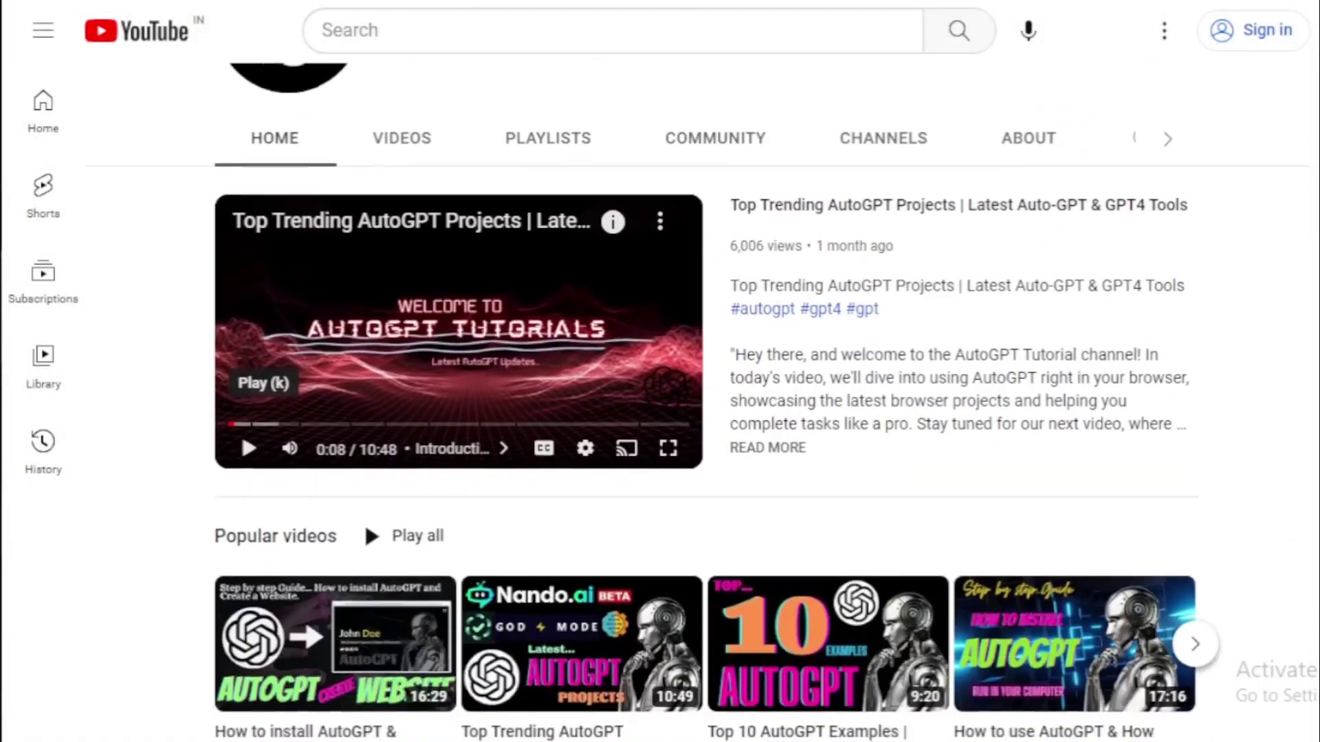
scroll(241, 237, down, 8)
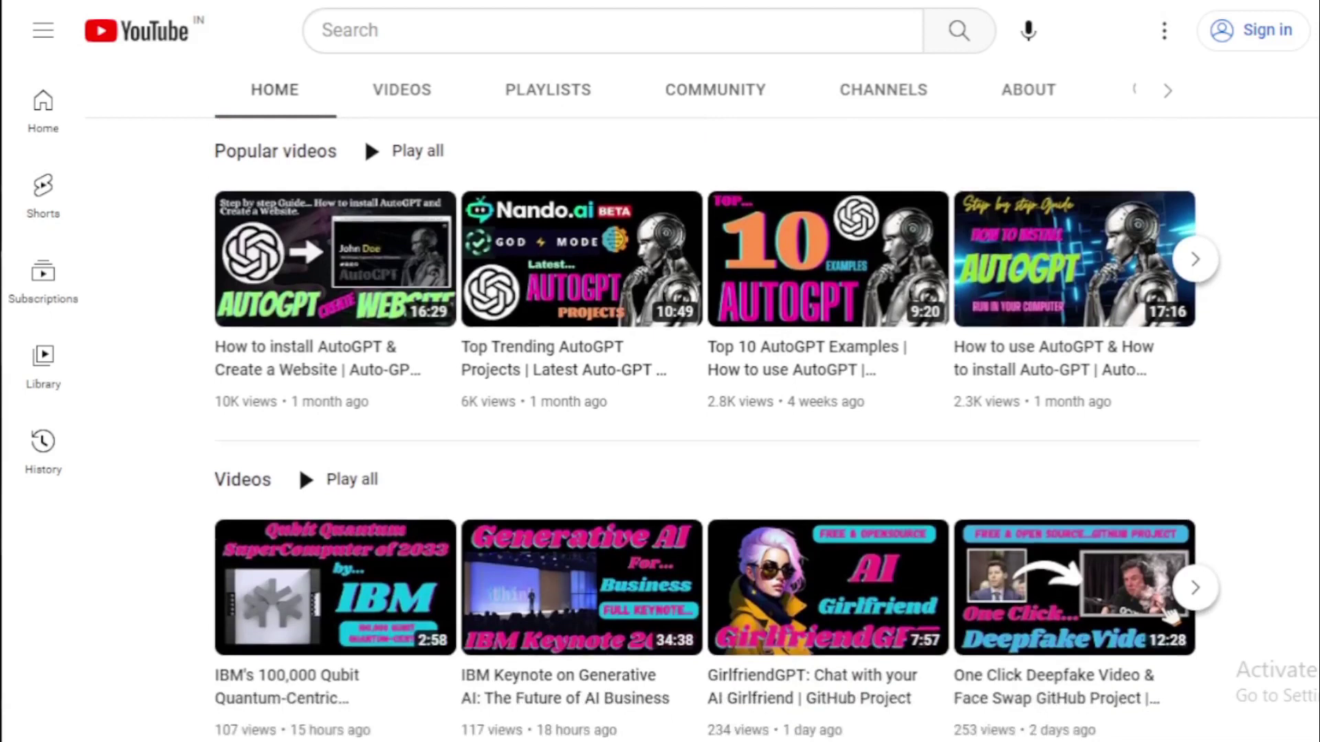
scroll(1312, 532, down, 1)
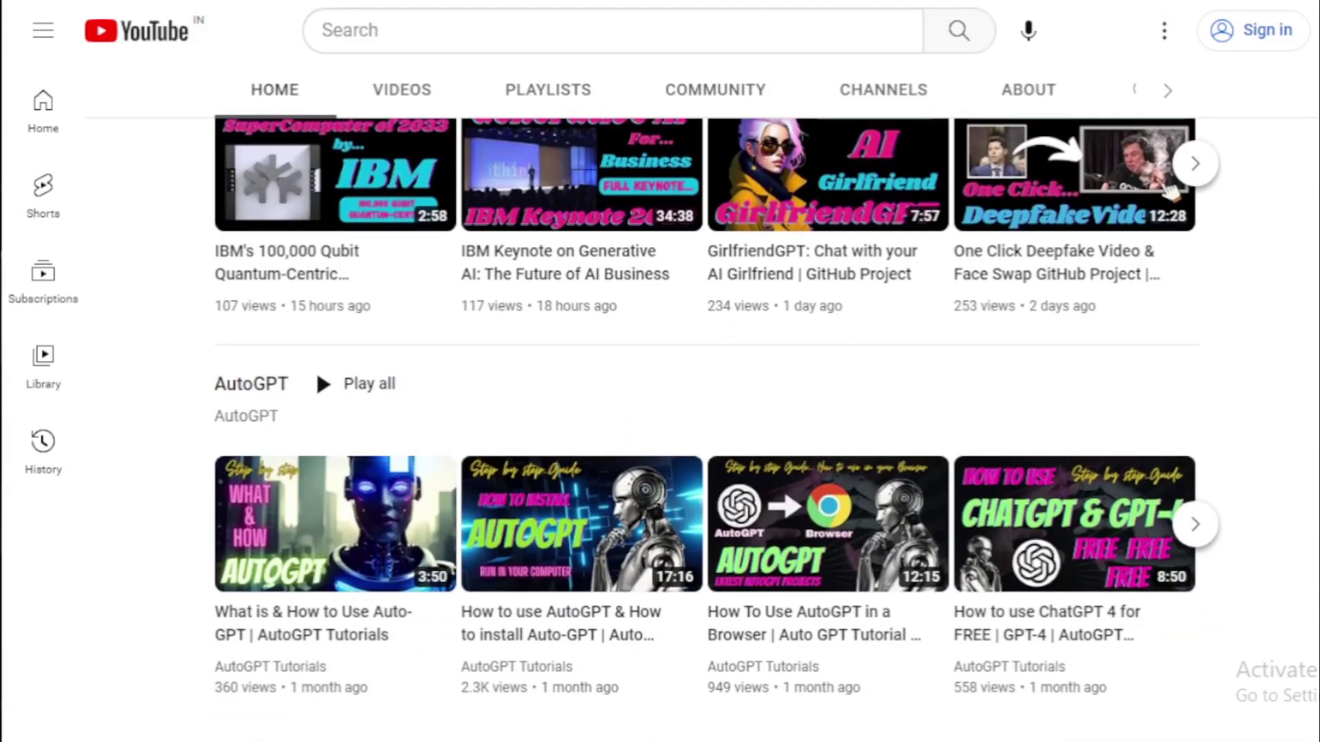
scroll(701, 412, up, 15)
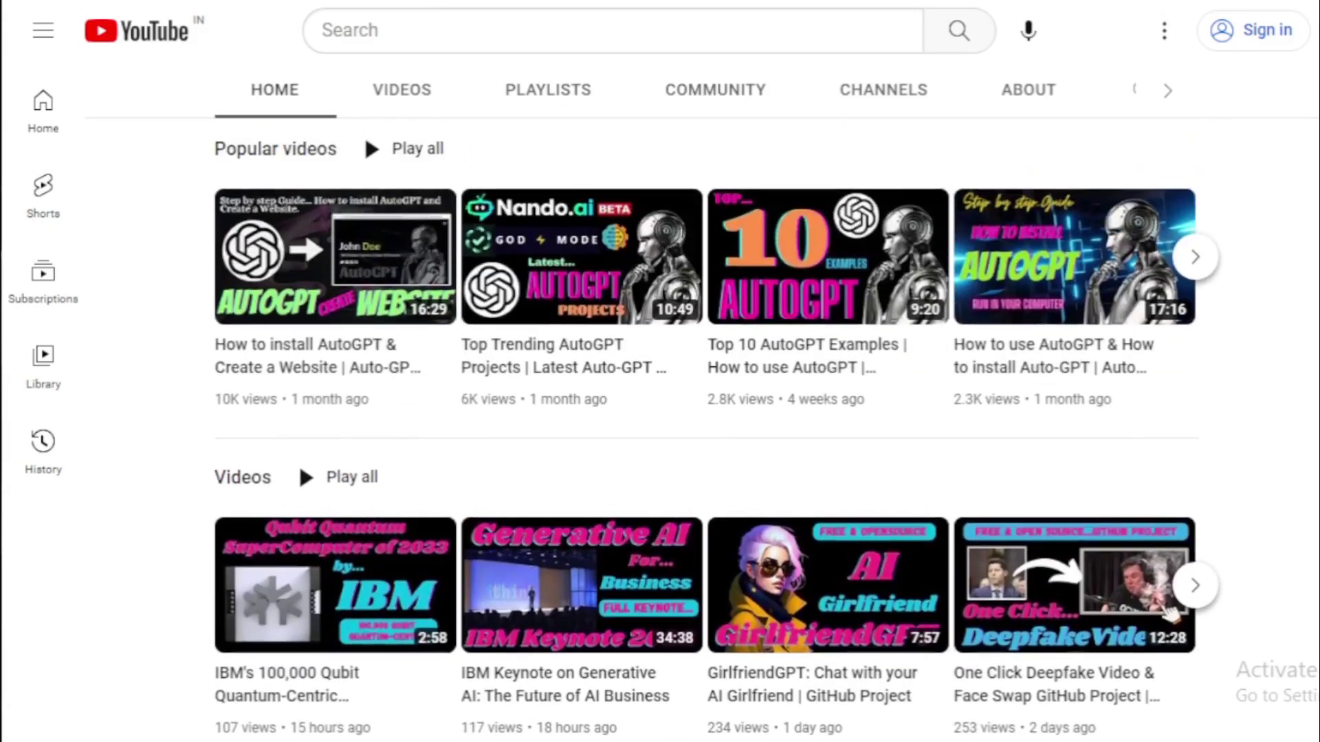
scroll(701, 412, up, 5)
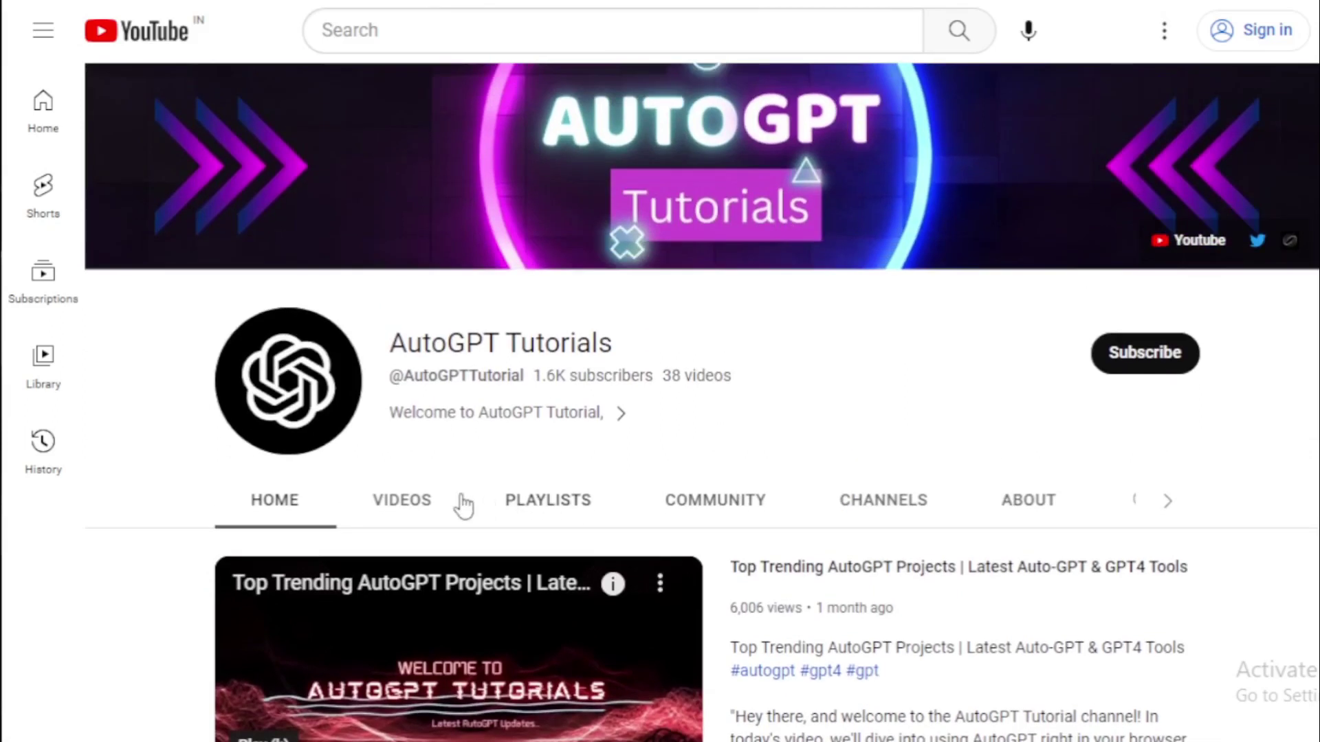
Show the channel's Videos grid and scroll through its uploads, newest first.
click(462, 505)
scroll(1302, 323, down, 3)
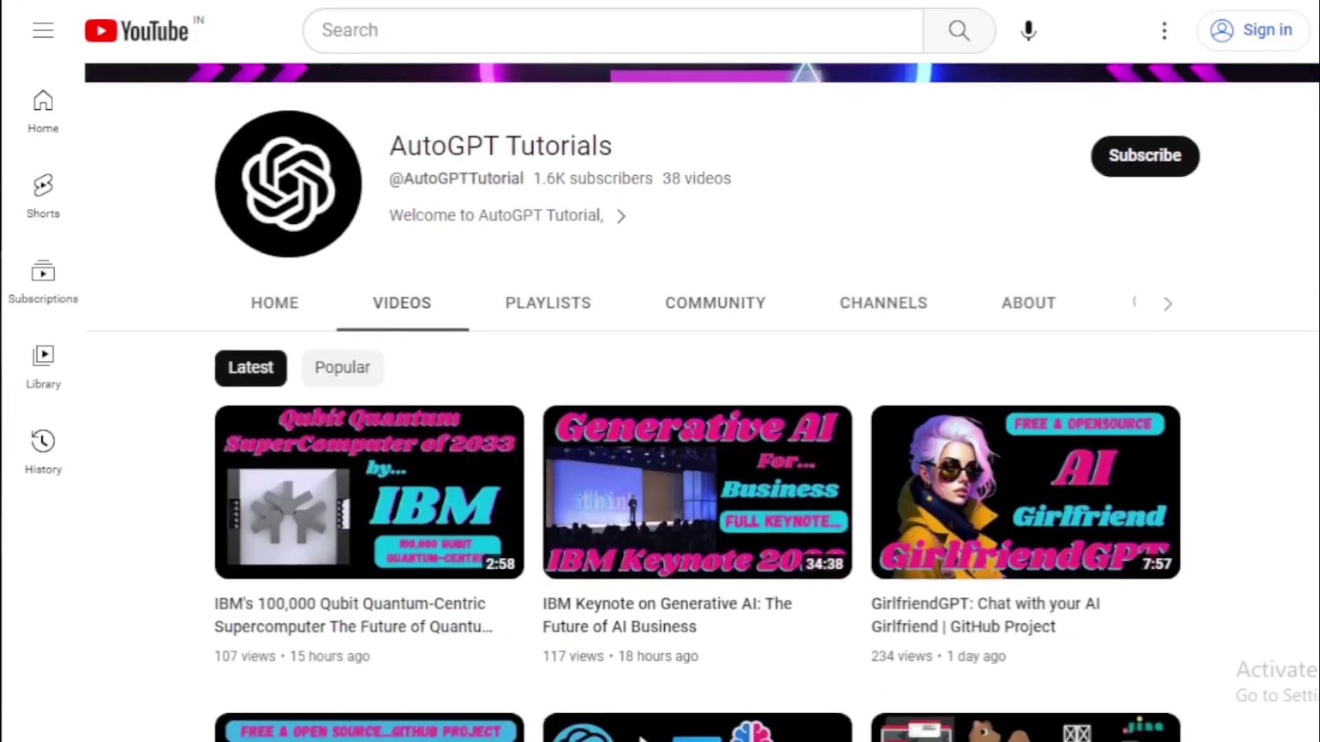
scroll(659, 413, down, 3)
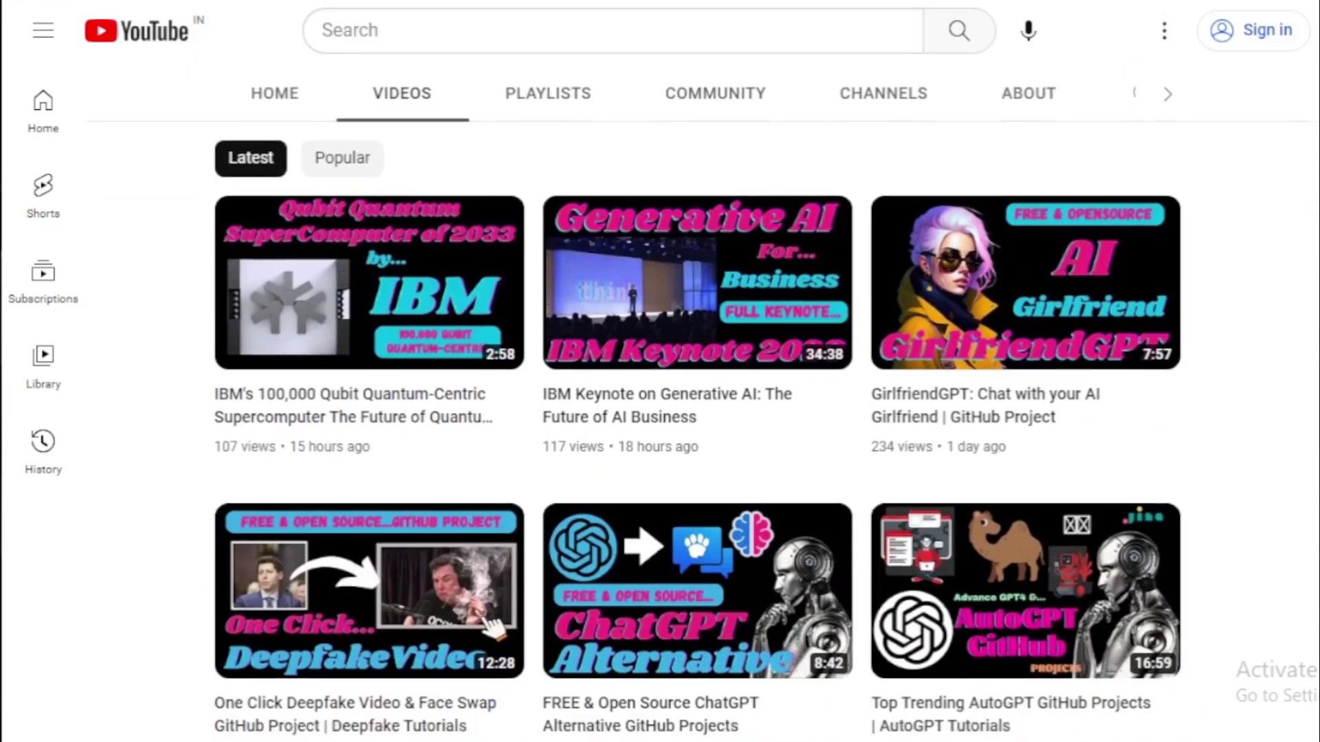
scroll(697, 426, down, 7)
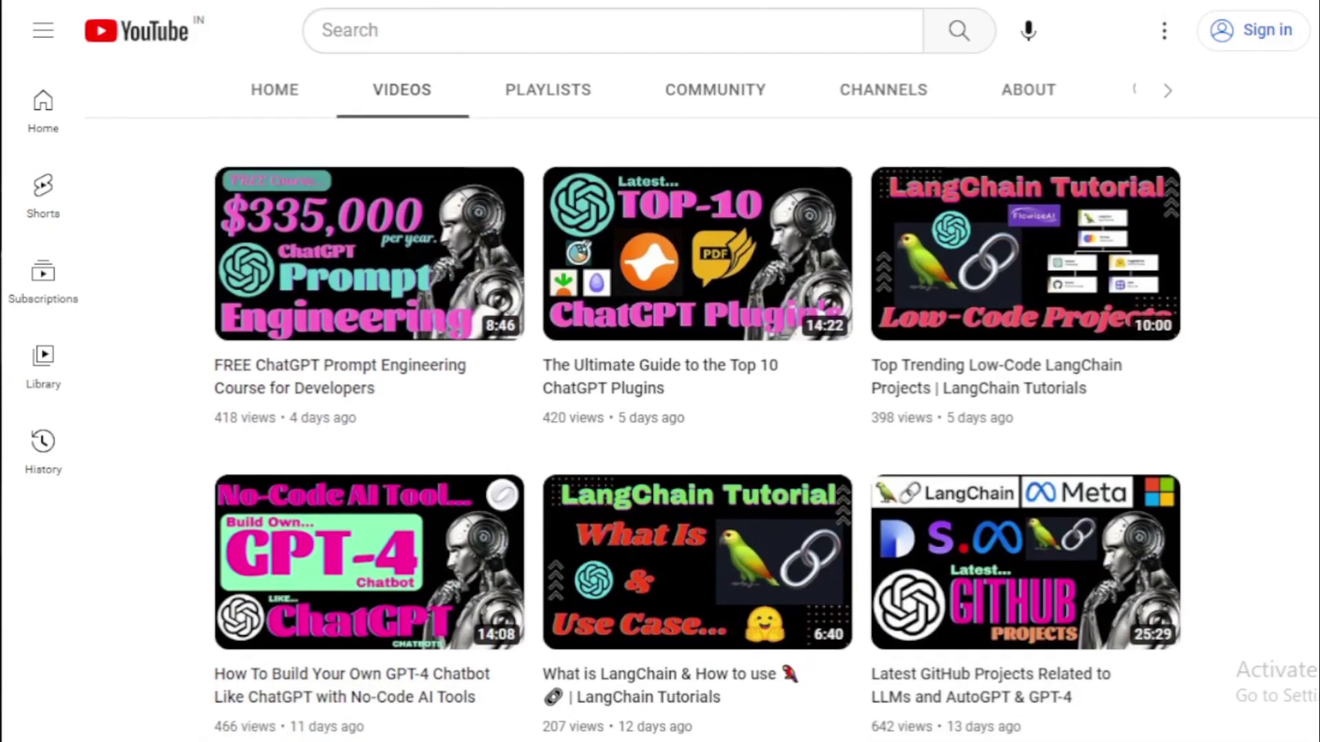
scroll(660, 412, down, 5)
scroll(698, 426, down, 3)
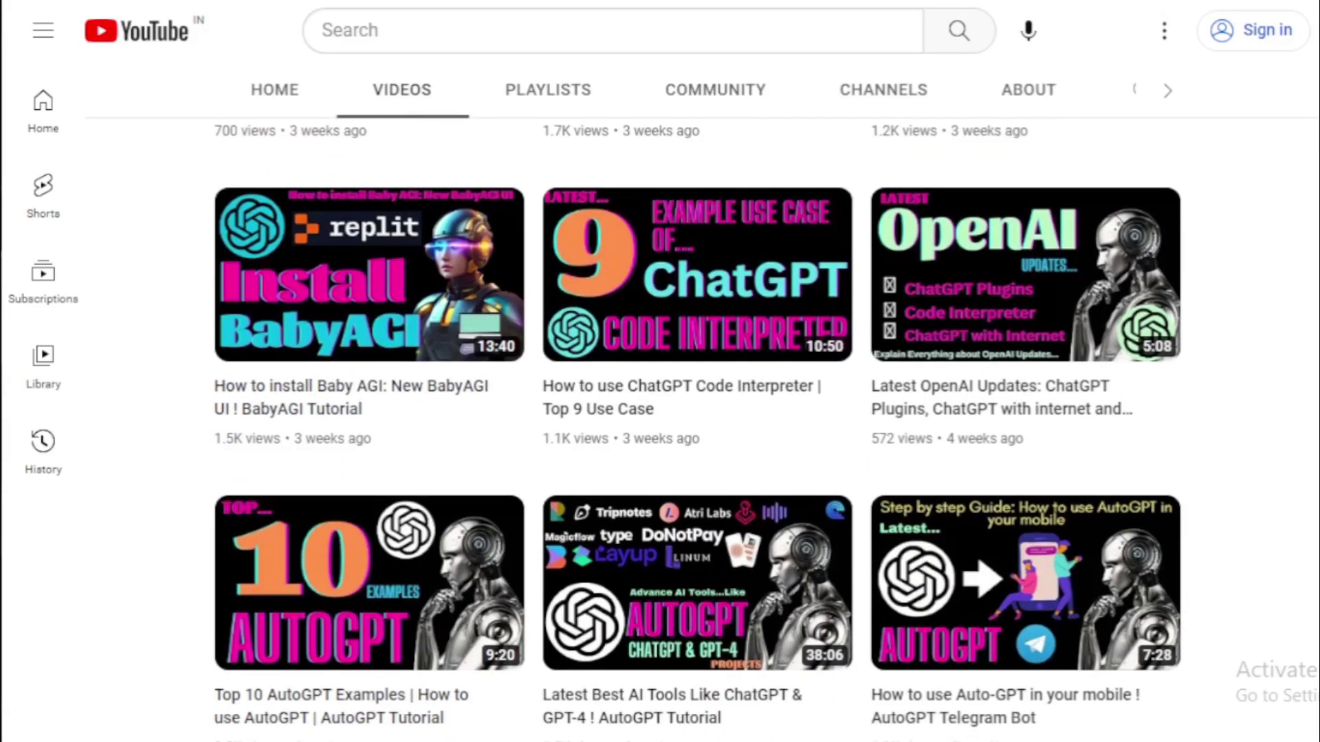
scroll(698, 426, up, 2)
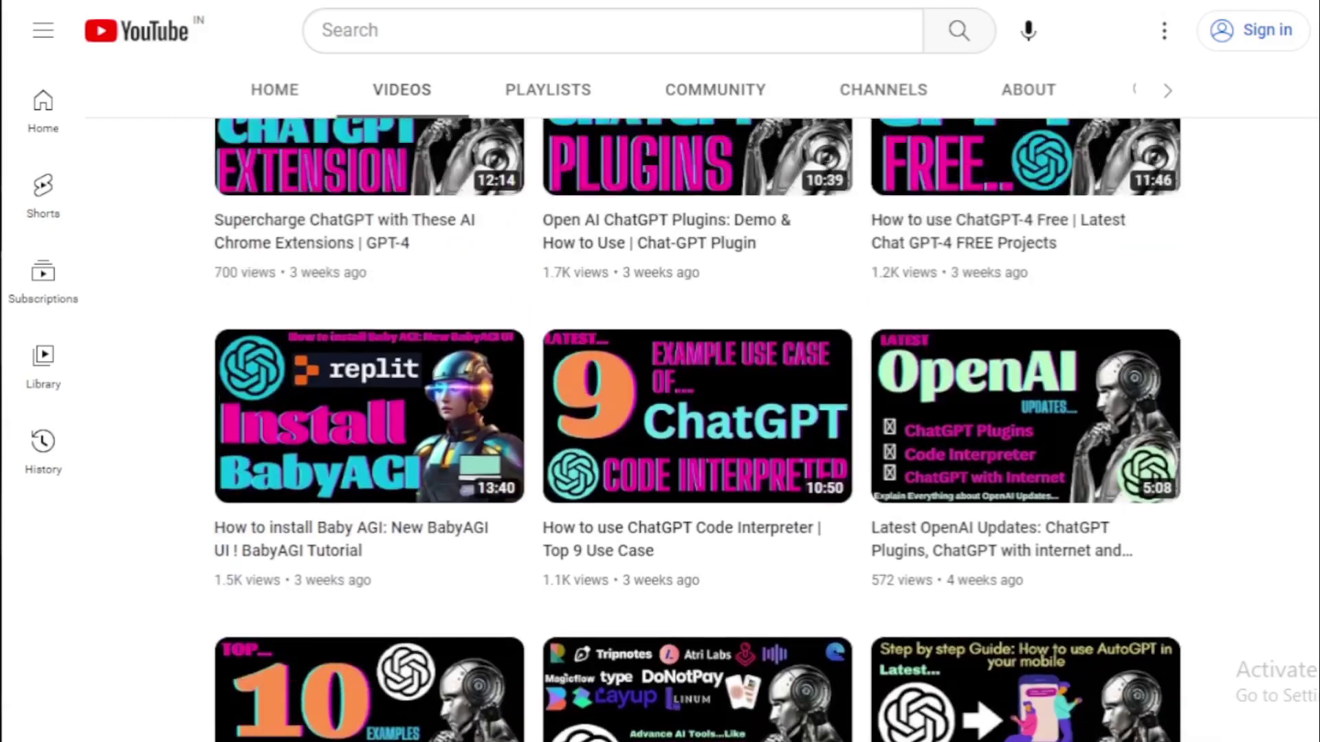